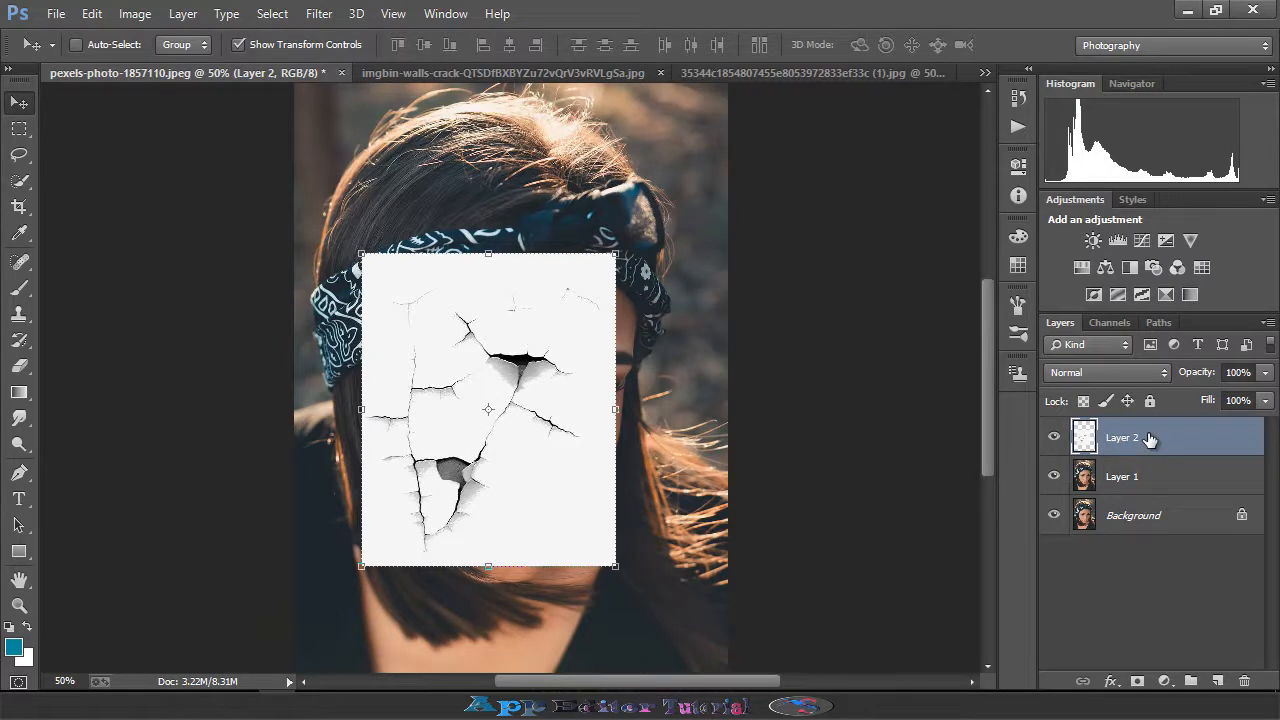
- Clip the crack texture layer to the face layer and set its blend mode to Darker Color
key(ctrl+alt+g)
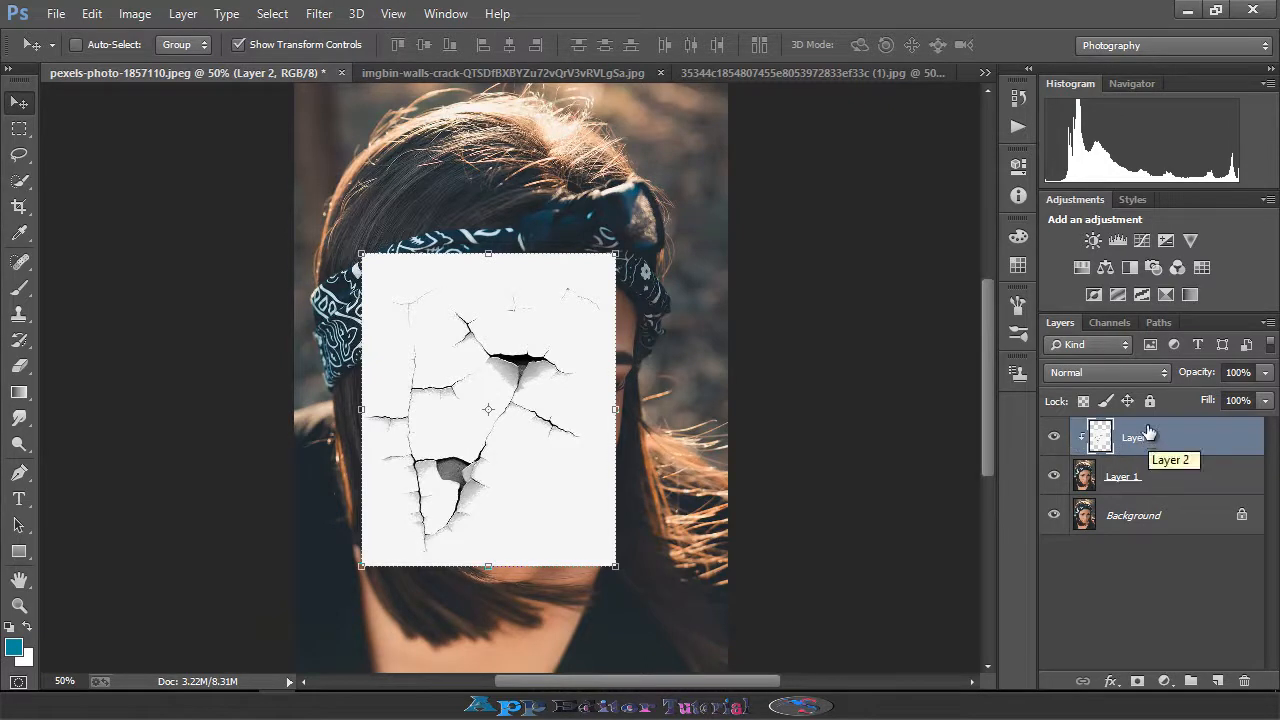
click(1100, 372)
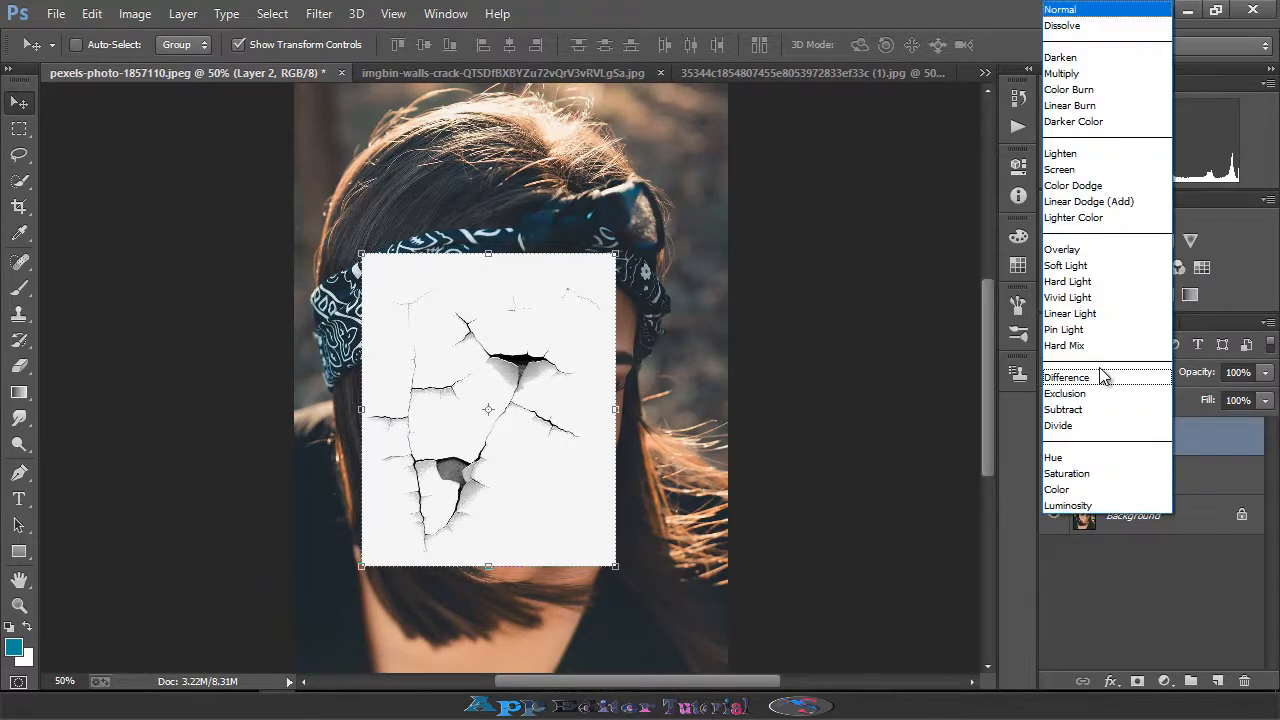
click(1090, 121)
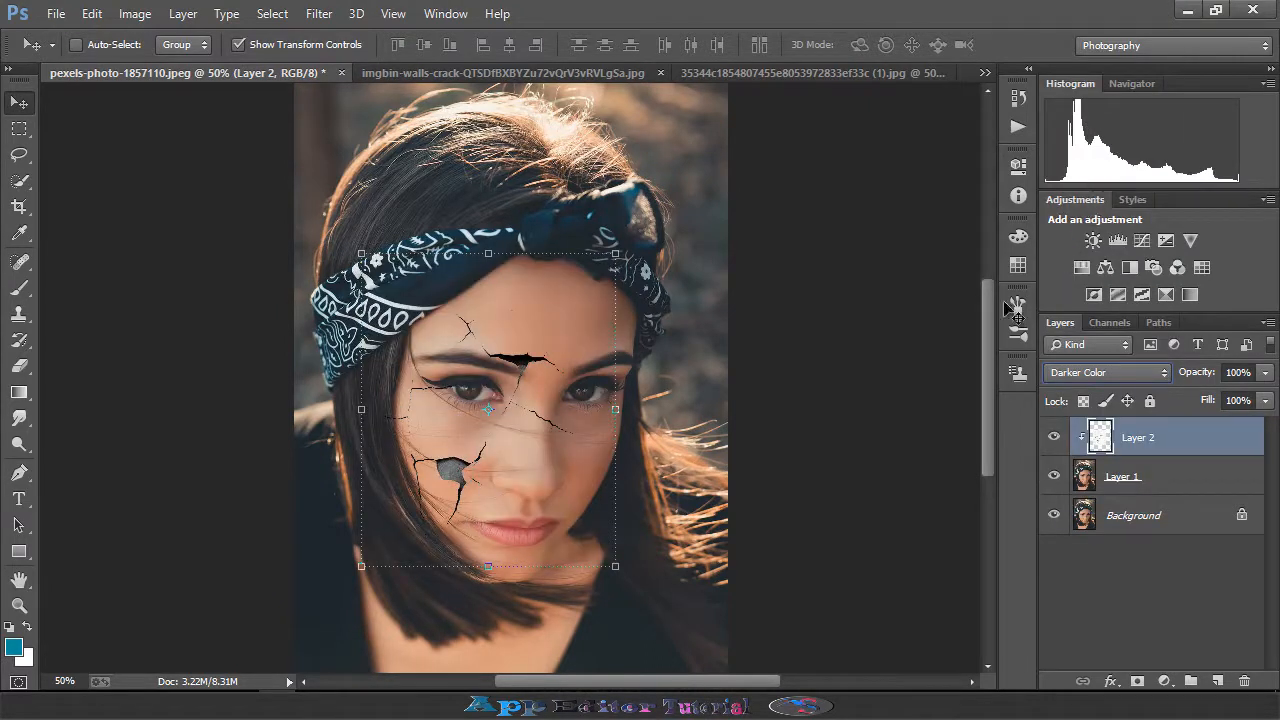
- Move the crack texture up so the large crack sits on the forehead
drag(529, 369, 549, 354)
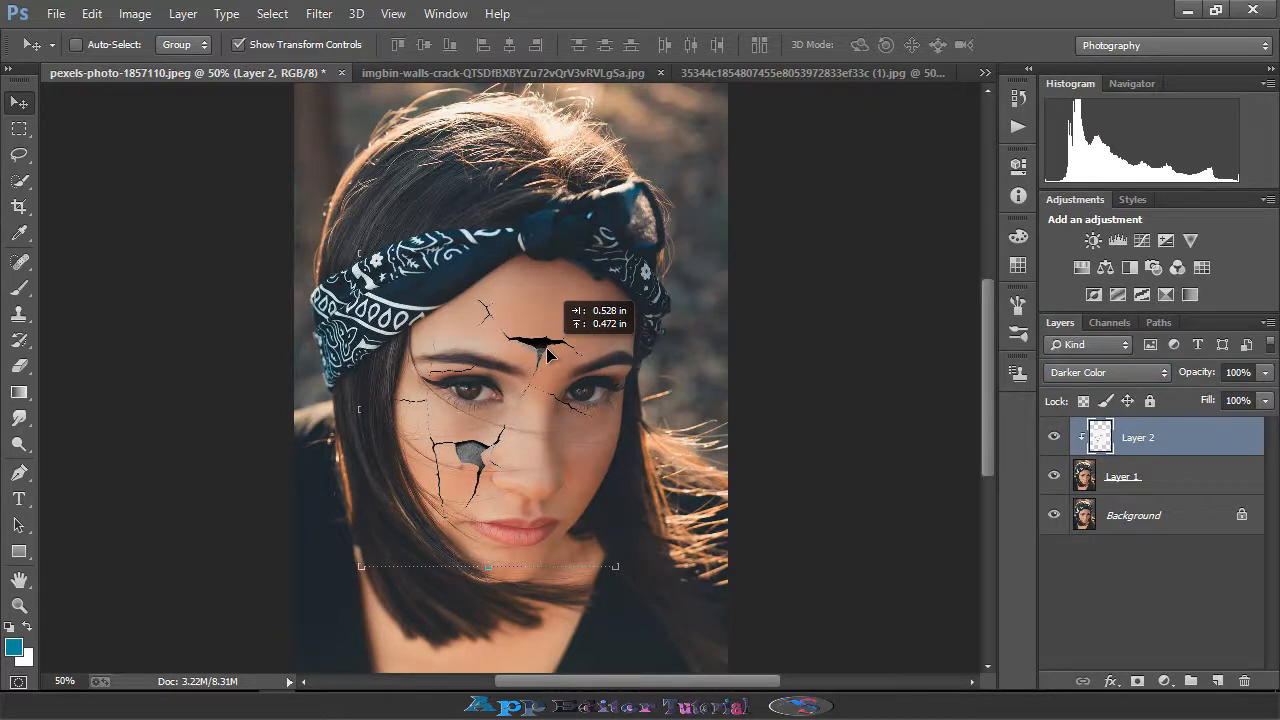
mouse_move(548, 354)
mouse_down()
mouse_move(559, 322)
mouse_move(559, 337)
mouse_up()
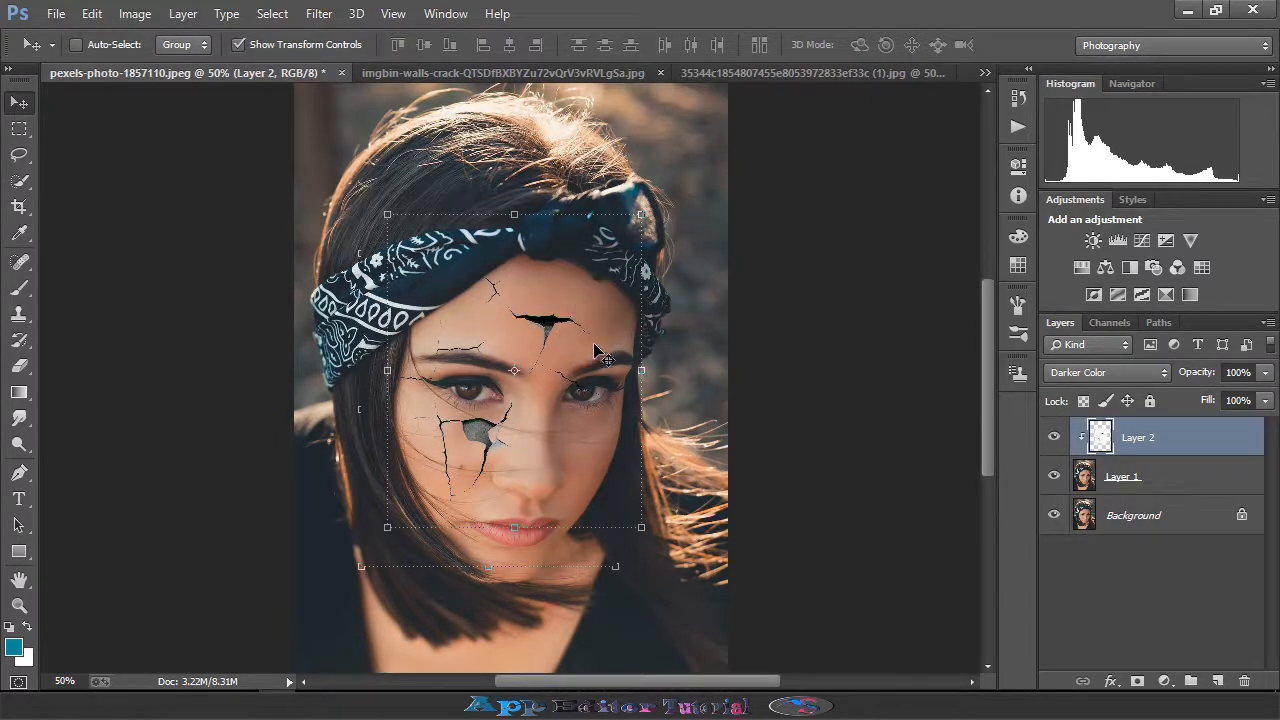
- Apply Levels to the crack layer with black input level 7 and black output level 5
key(ctrl+plus)
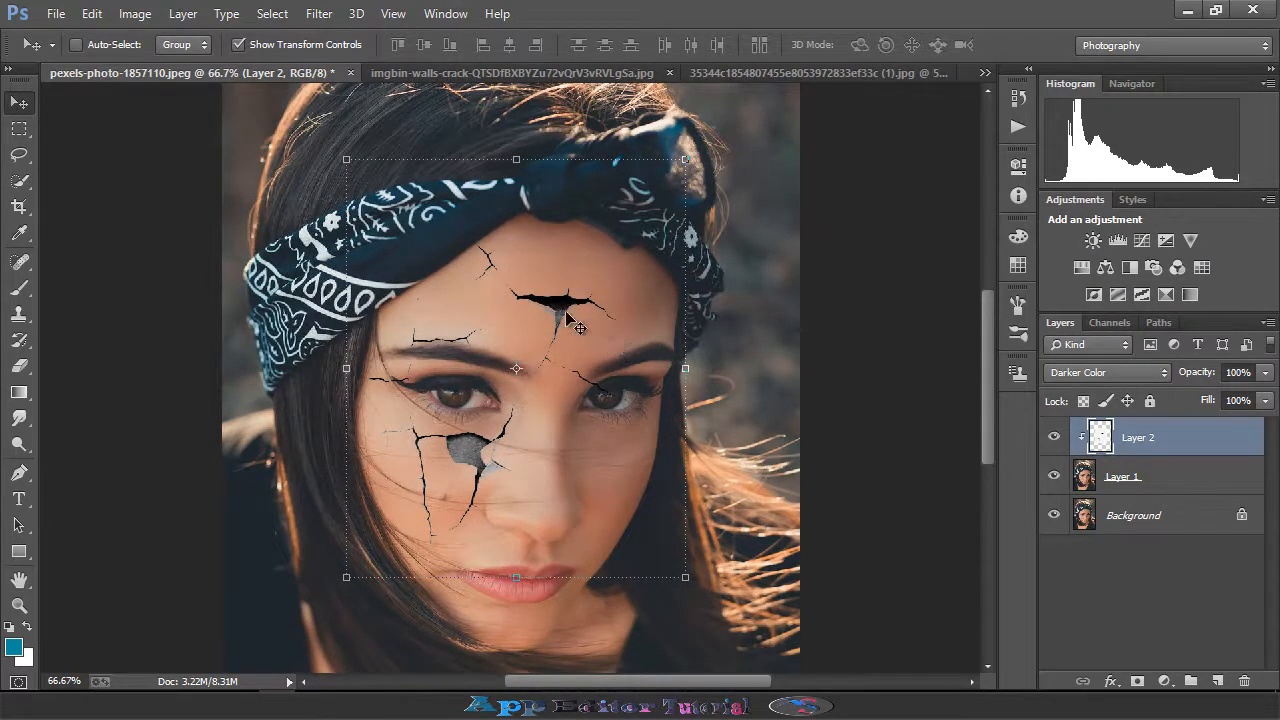
click(140, 18)
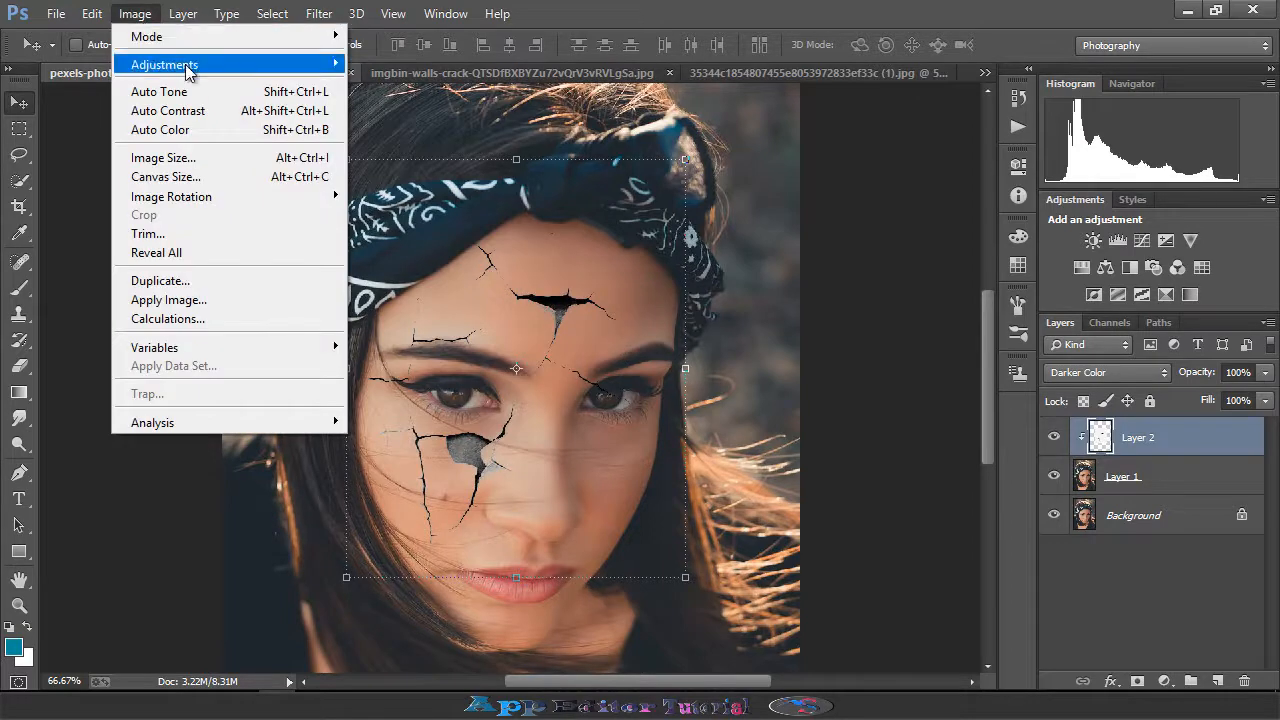
mouse_move(258, 66)
click(390, 84)
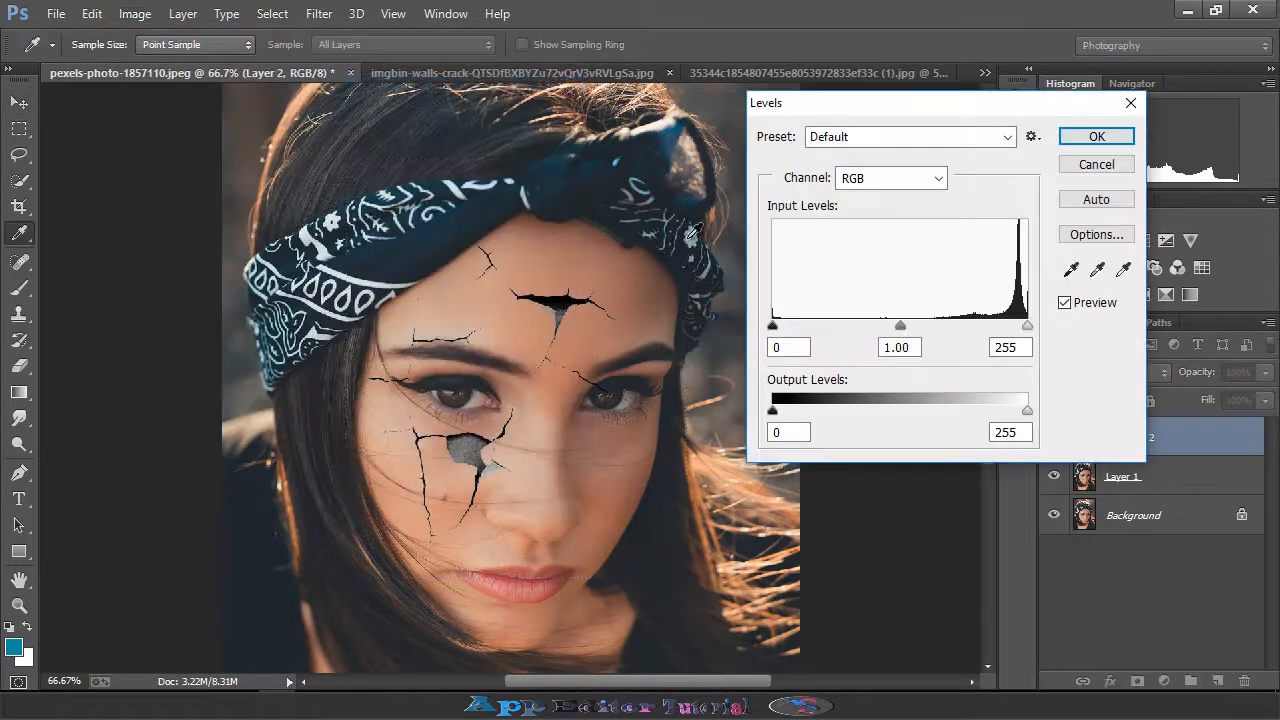
drag(774, 328, 779, 324)
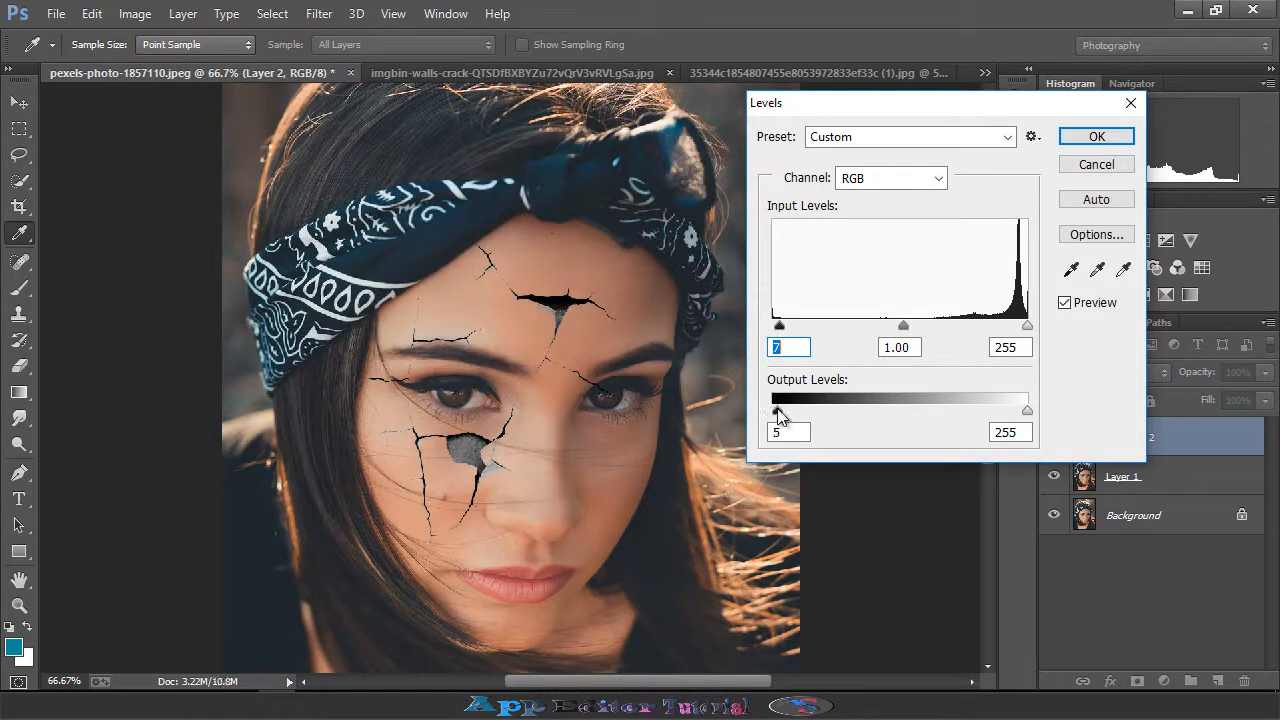
click(1096, 137)
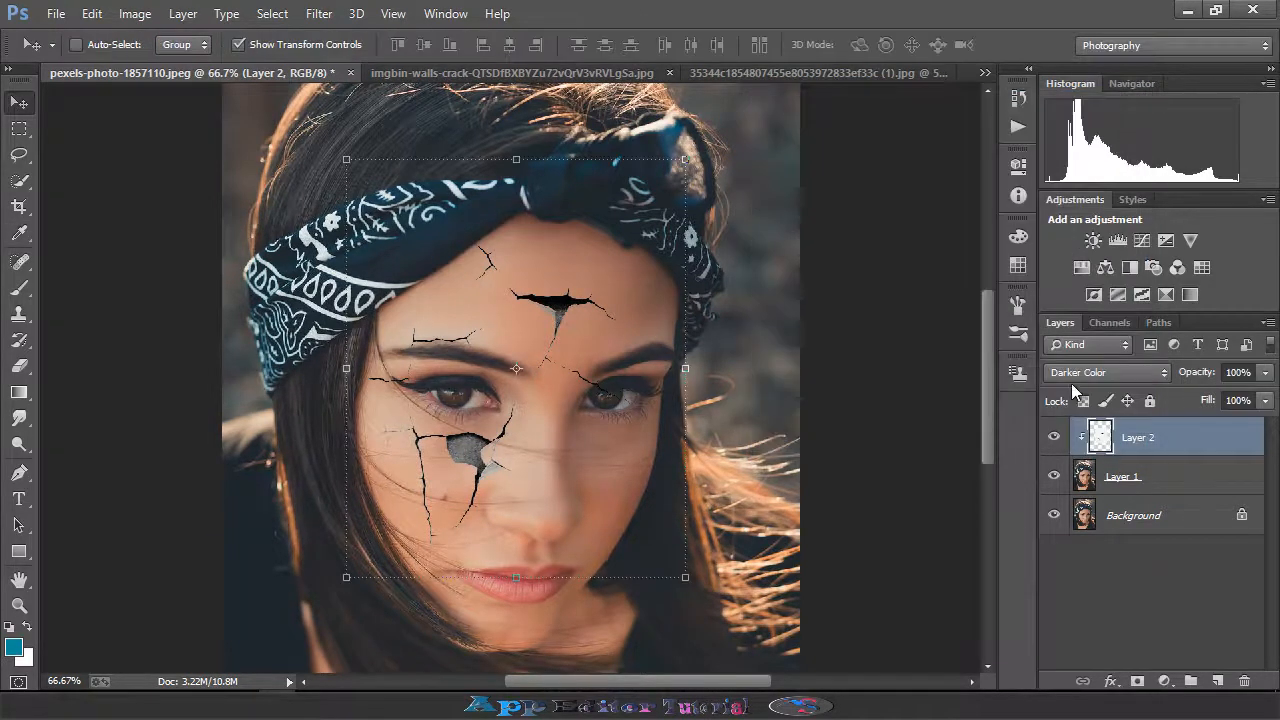
- Add a layer mask to the crack layer and switch to the Brush tool with the mask targeted
click(1136, 680)
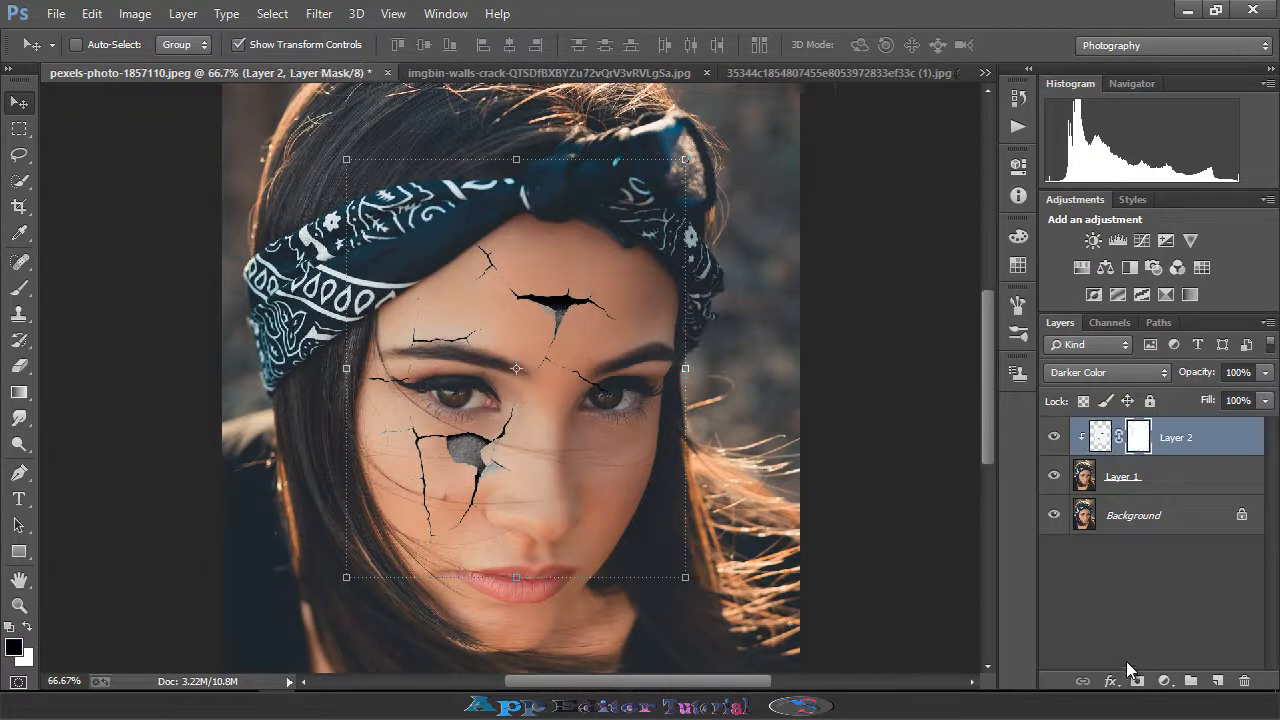
click(19, 288)
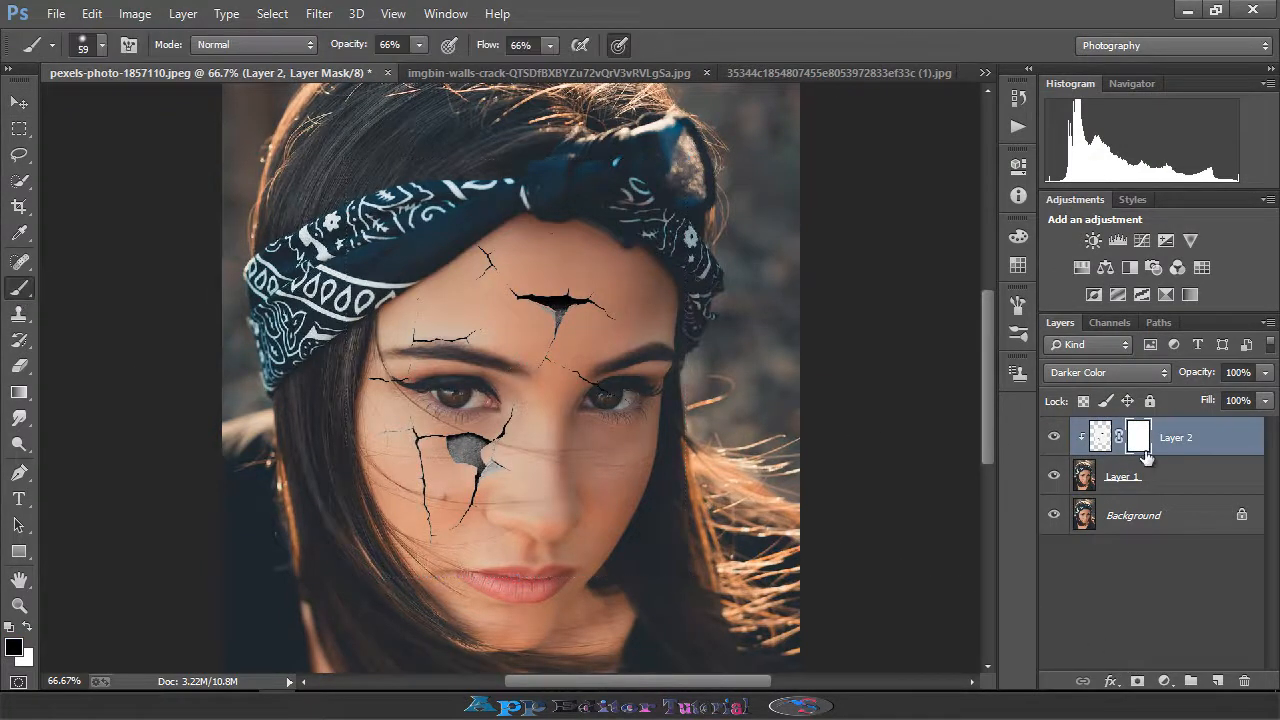
click(1106, 436)
click(1140, 441)
- Set the brush to 59 px size and 0% hardness for soft edges
key(ctrl+plus)
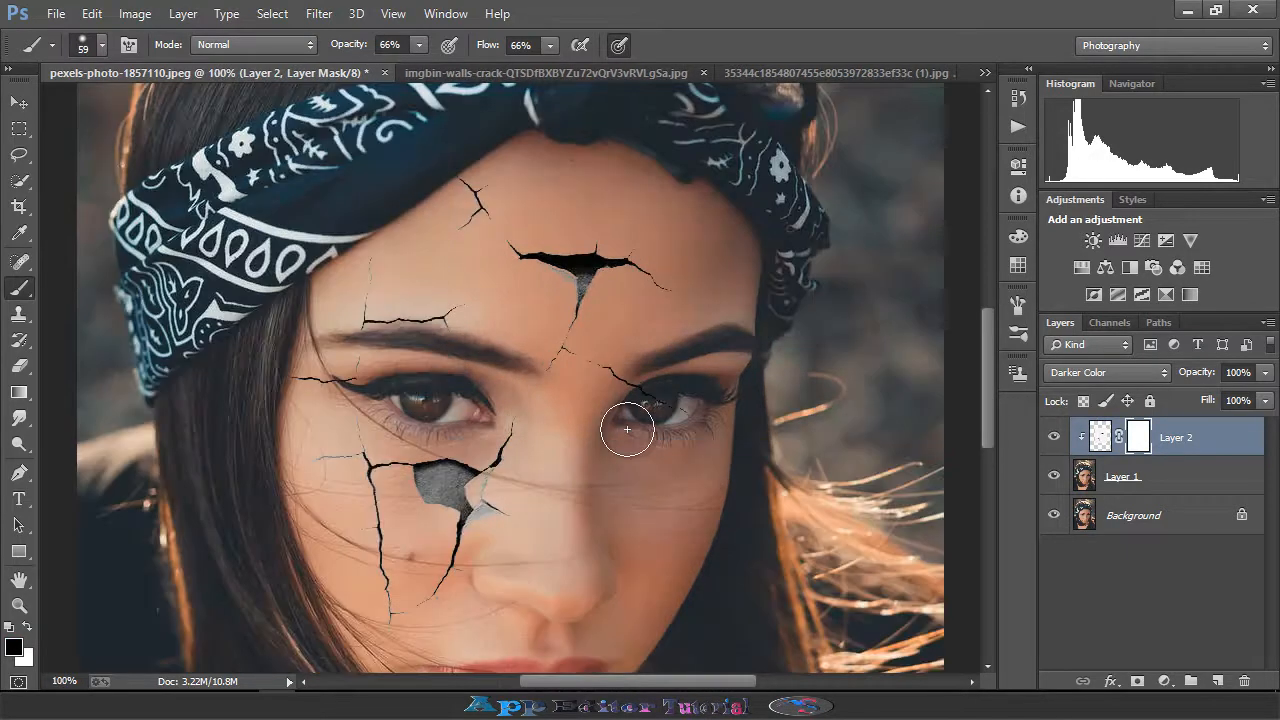
click(101, 45)
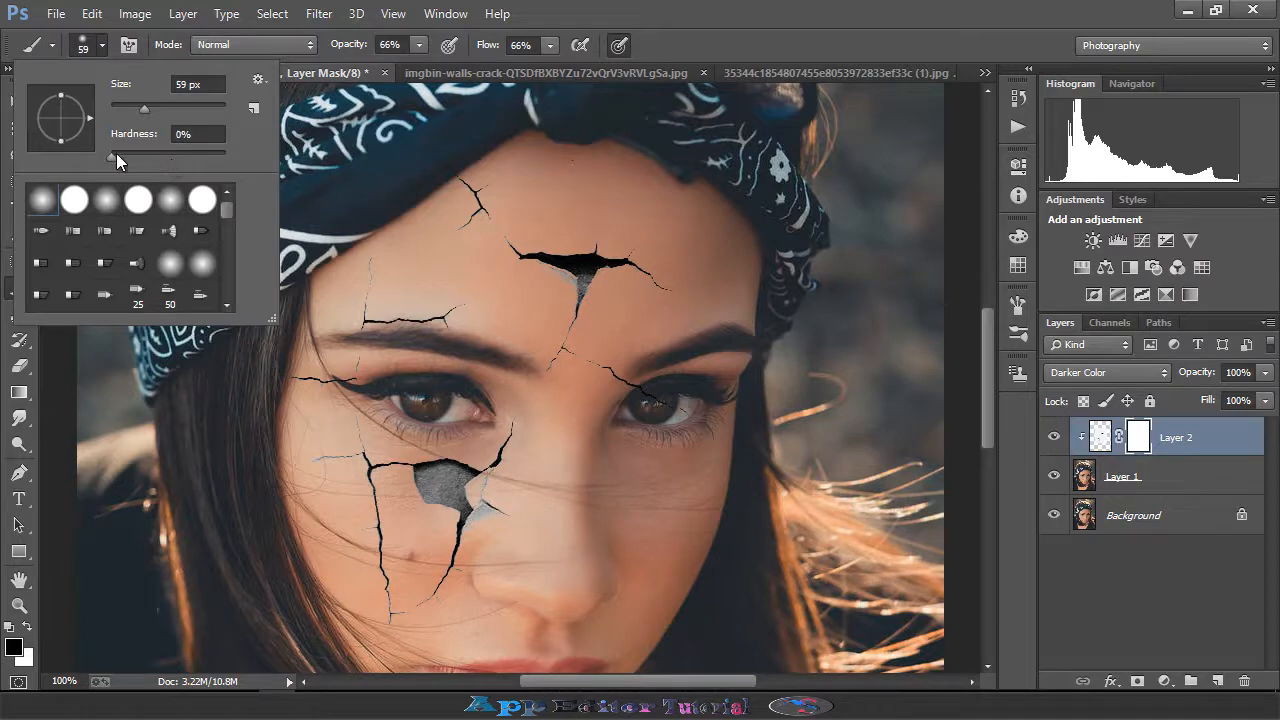
drag(110, 155, 117, 158)
drag(120, 156, 134, 158)
- Set the brush opacity to 73% and flow to 73%
click(419, 44)
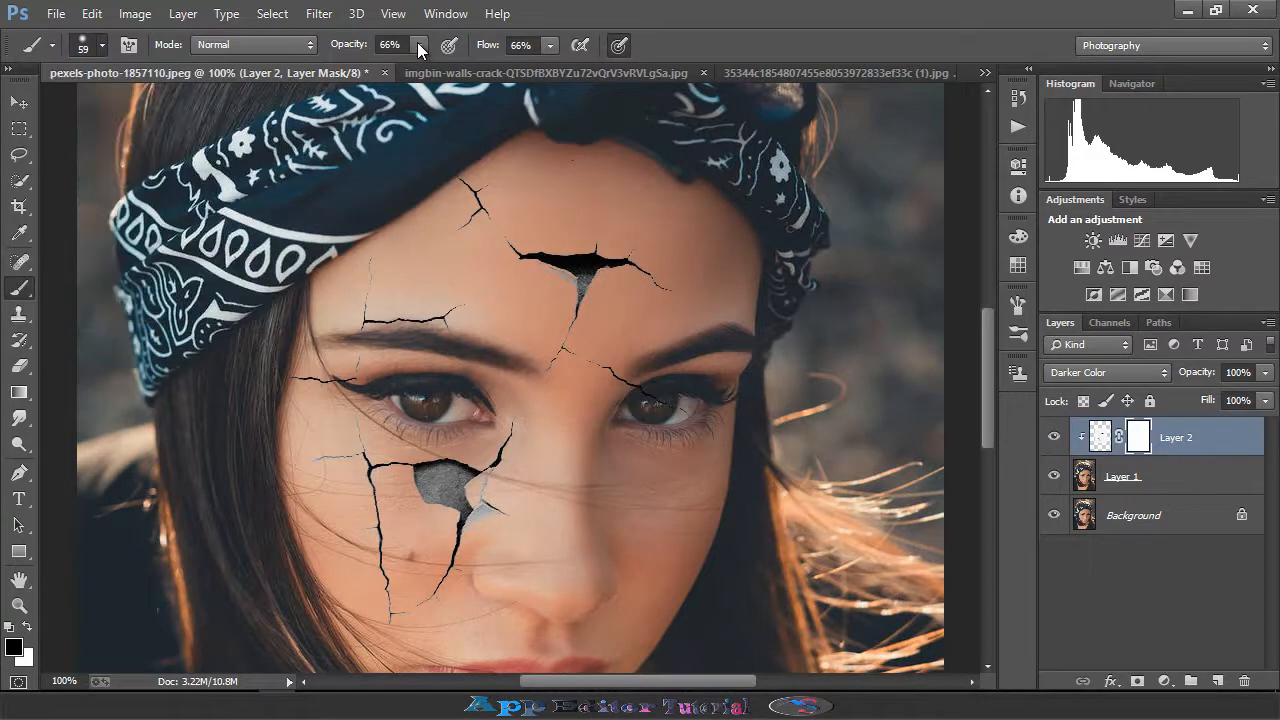
click(418, 43)
click(549, 47)
click(549, 46)
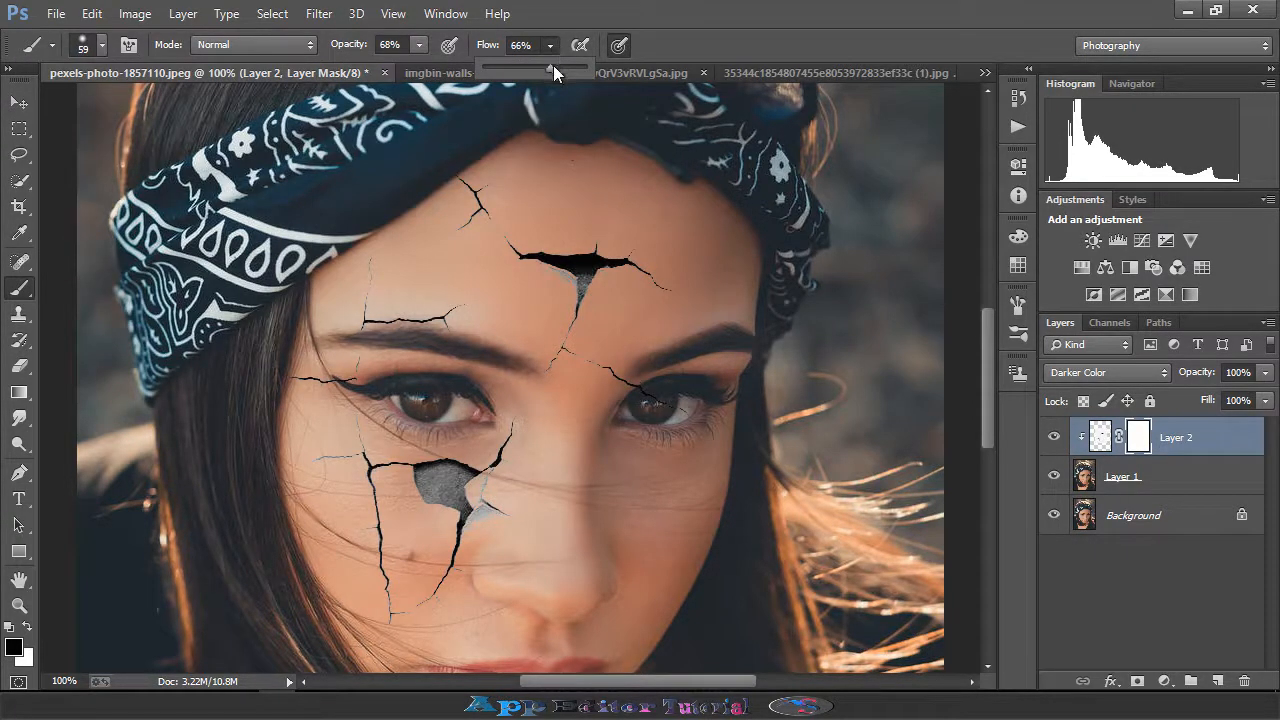
click(423, 48)
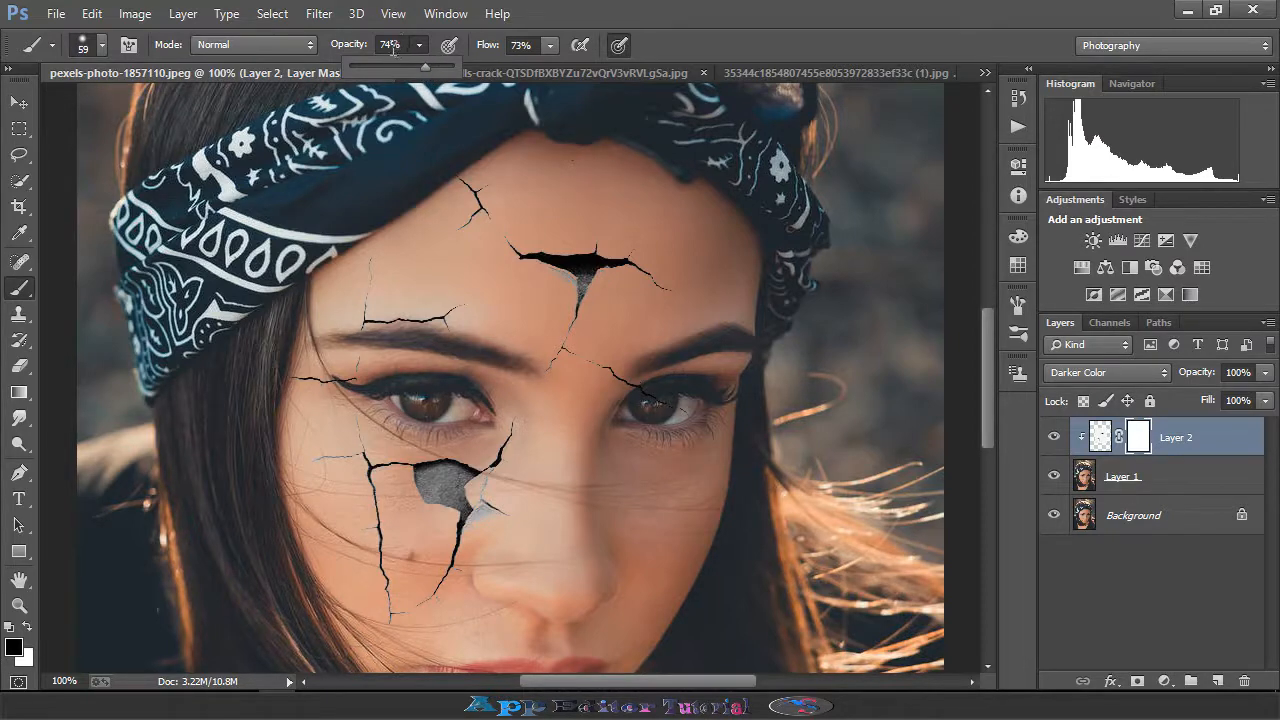
click(393, 49)
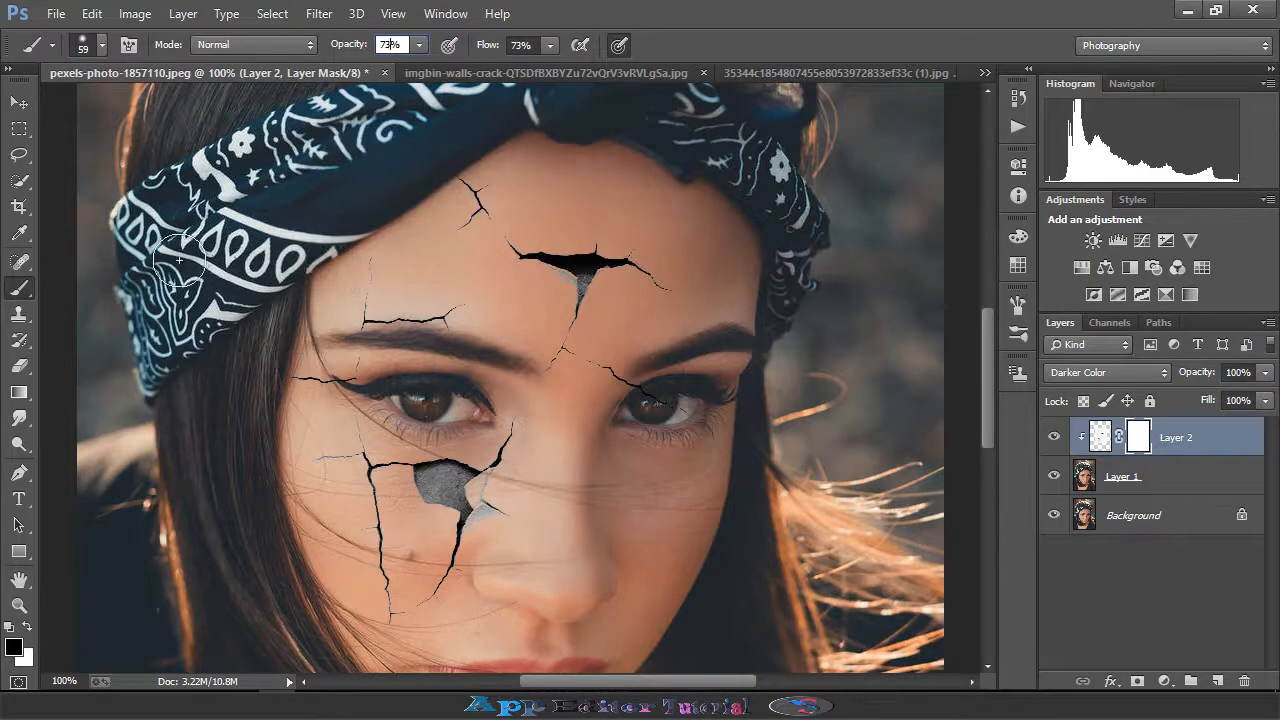
- Paint on the mask to fade crack edges near the headband, right eye, nose and lower face
click(374, 202)
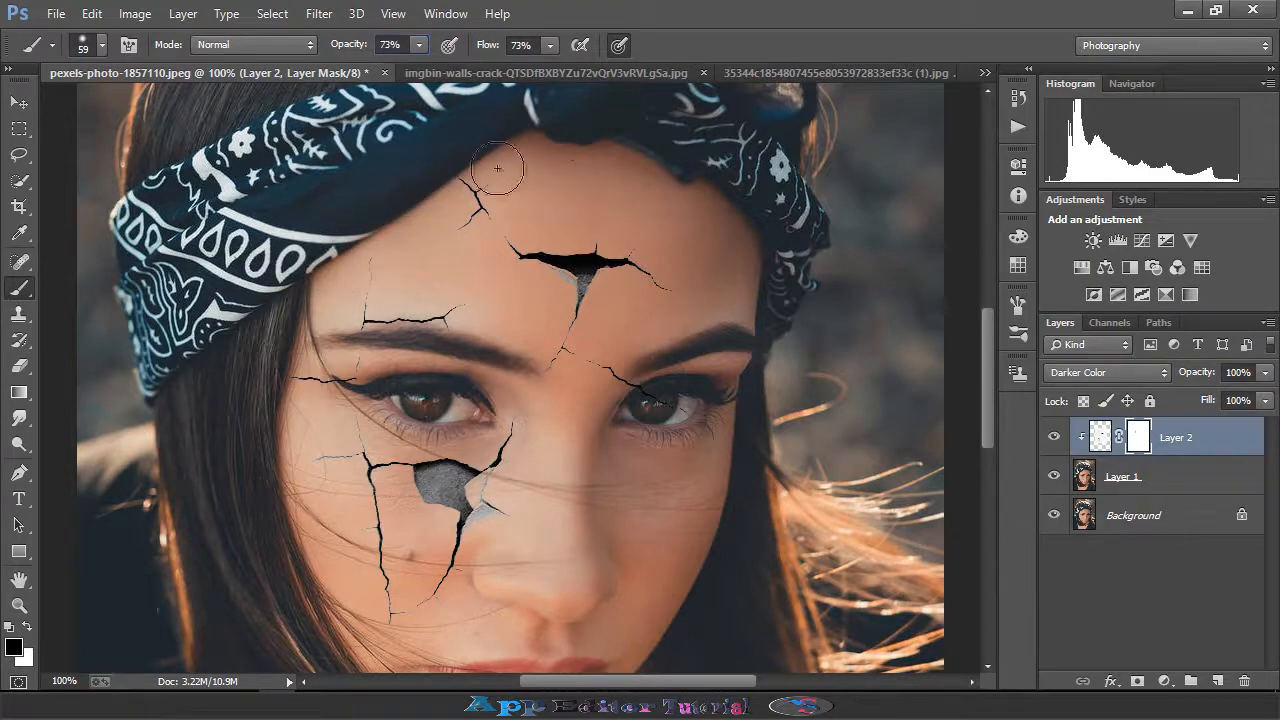
click(604, 162)
scroll(761, 268, down, 2)
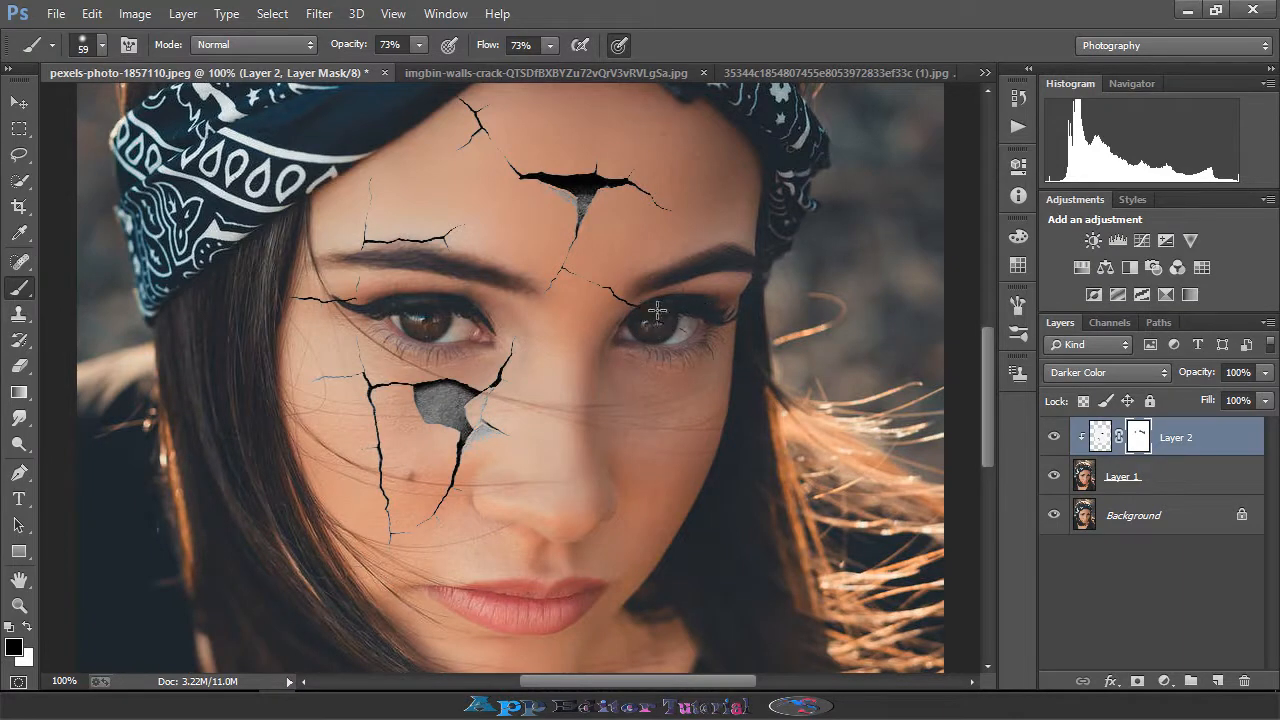
drag(656, 318, 676, 340)
scroll(640, 316, down, 2)
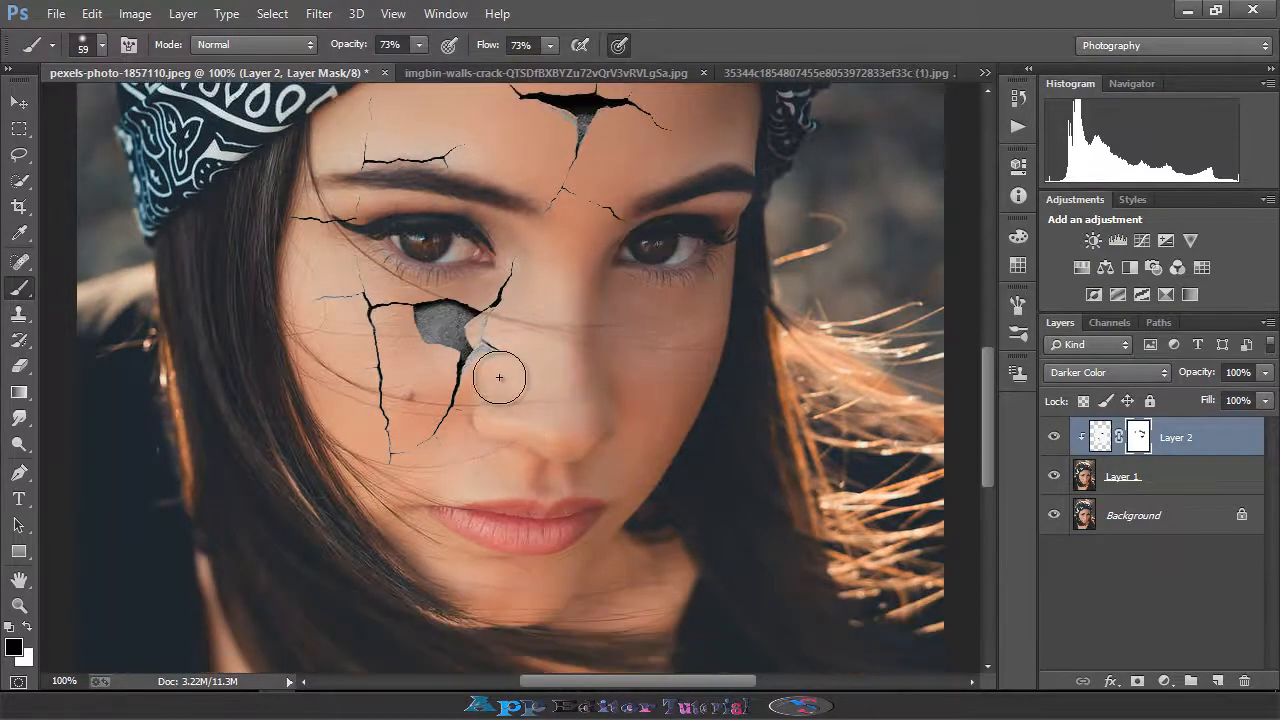
mouse_move(489, 371)
mouse_down()
mouse_move(440, 325)
mouse_move(450, 335)
mouse_up()
scroll(464, 425, down, 2)
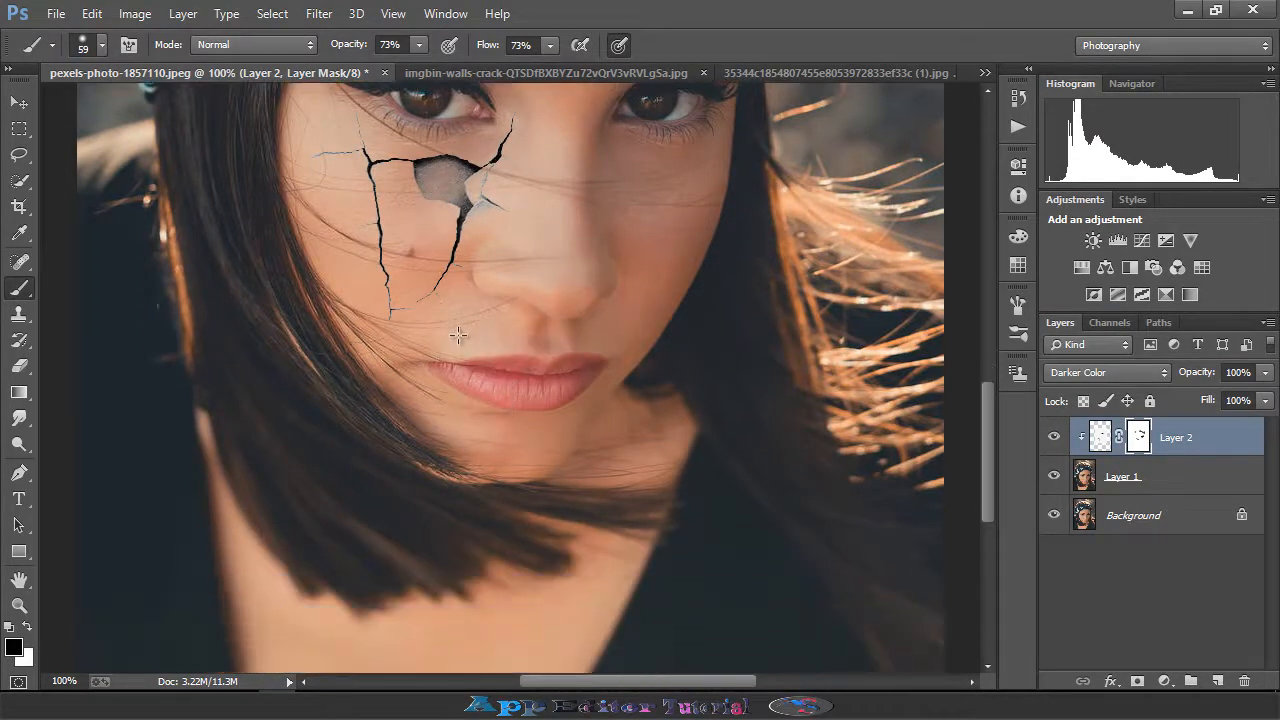
scroll(340, 330, up, 2)
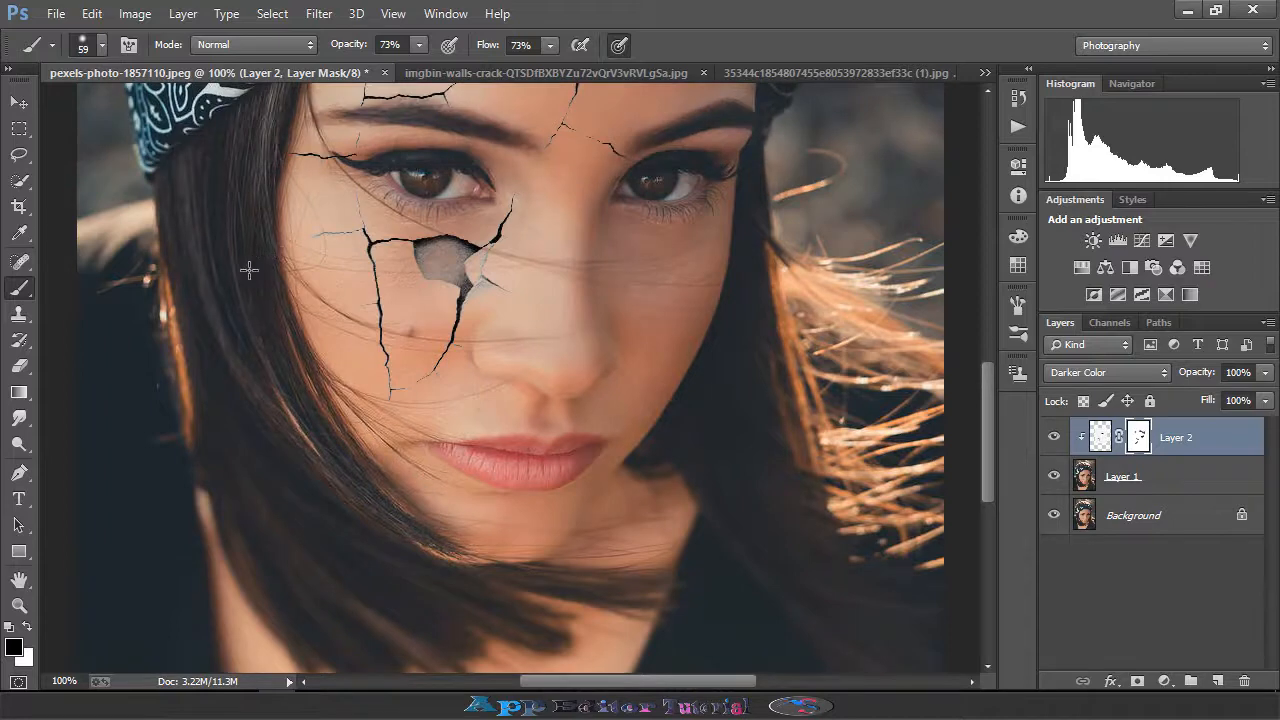
scroll(249, 240, up, 1)
scroll(731, 383, up, 3)
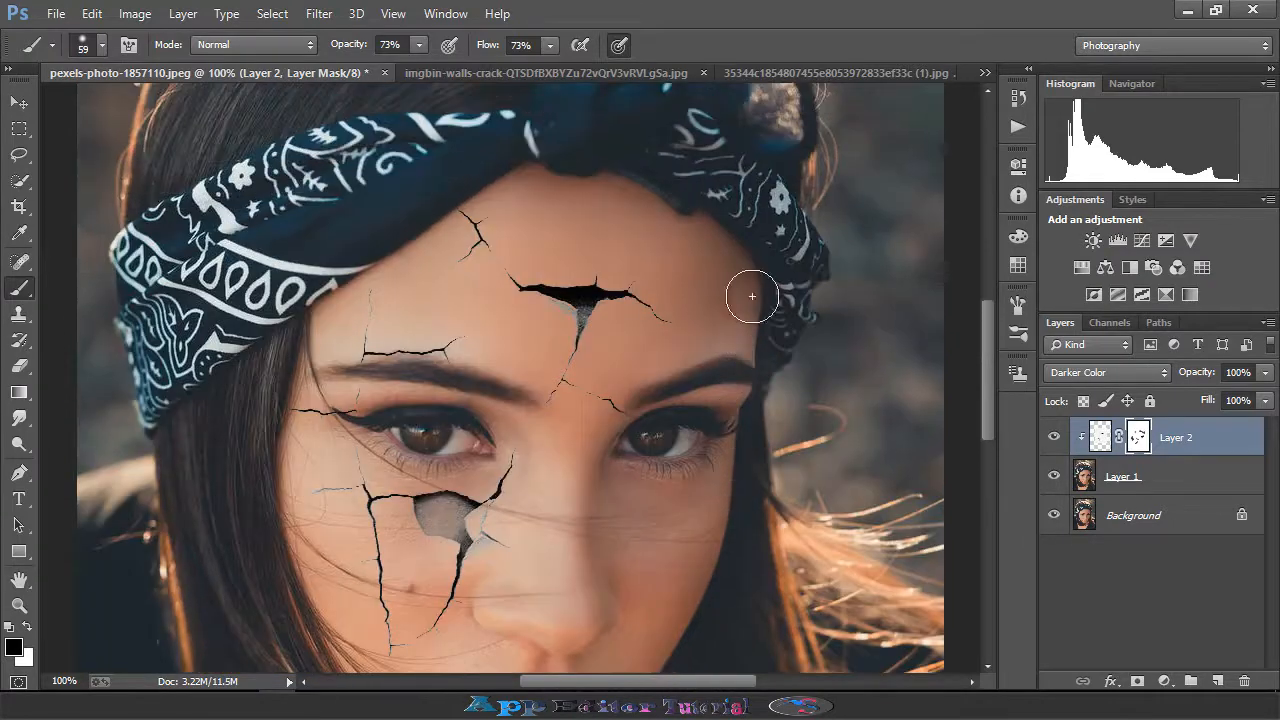
scroll(256, 340, up, 2)
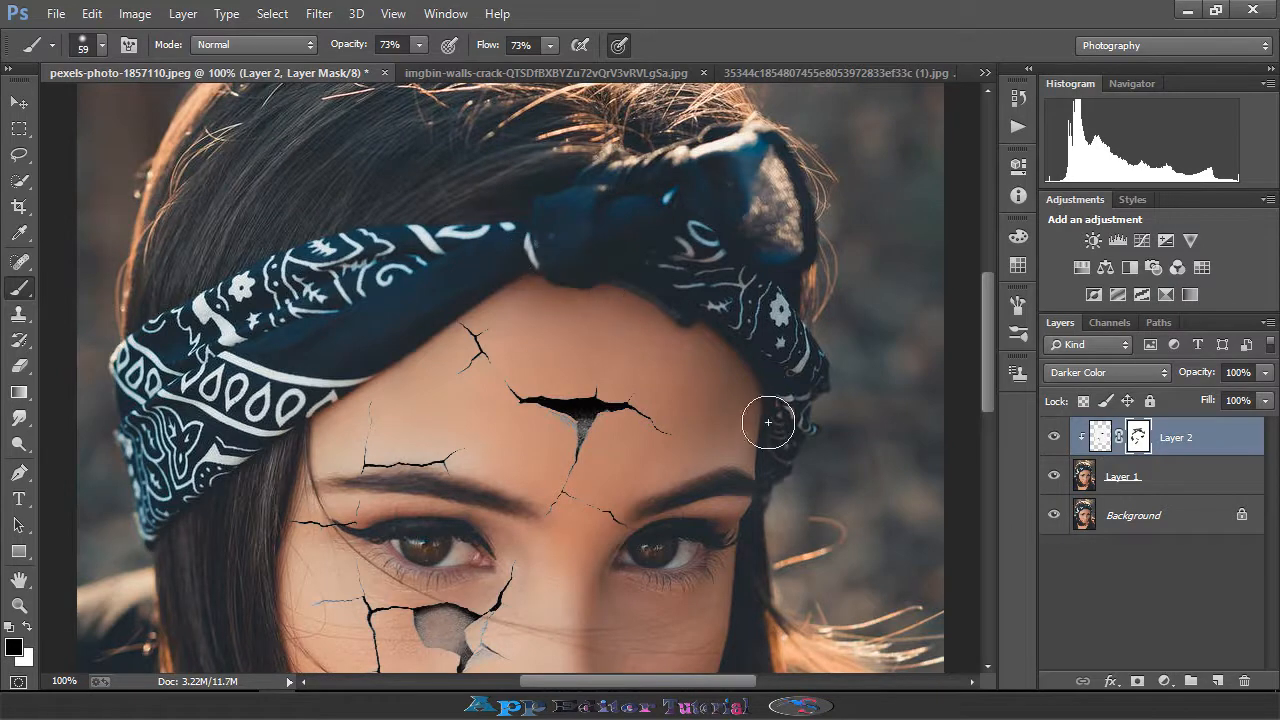
scroll(727, 520, down, 4)
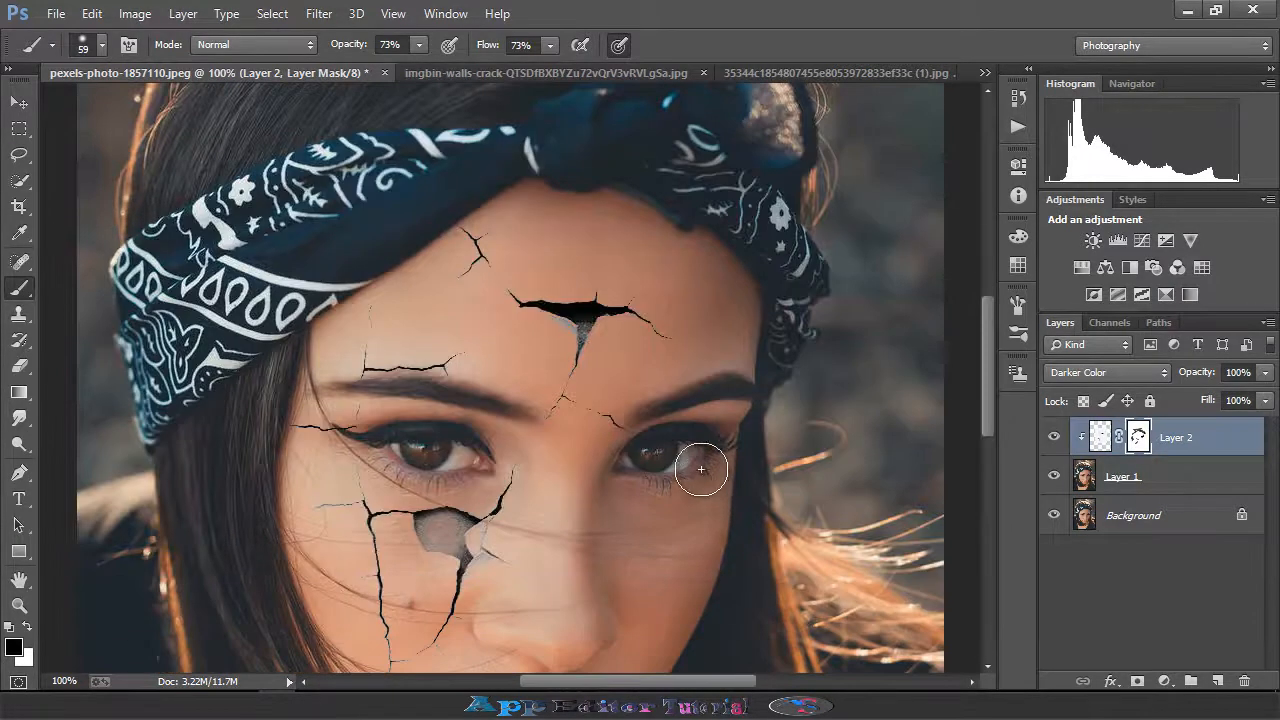
scroll(578, 525, down, 2)
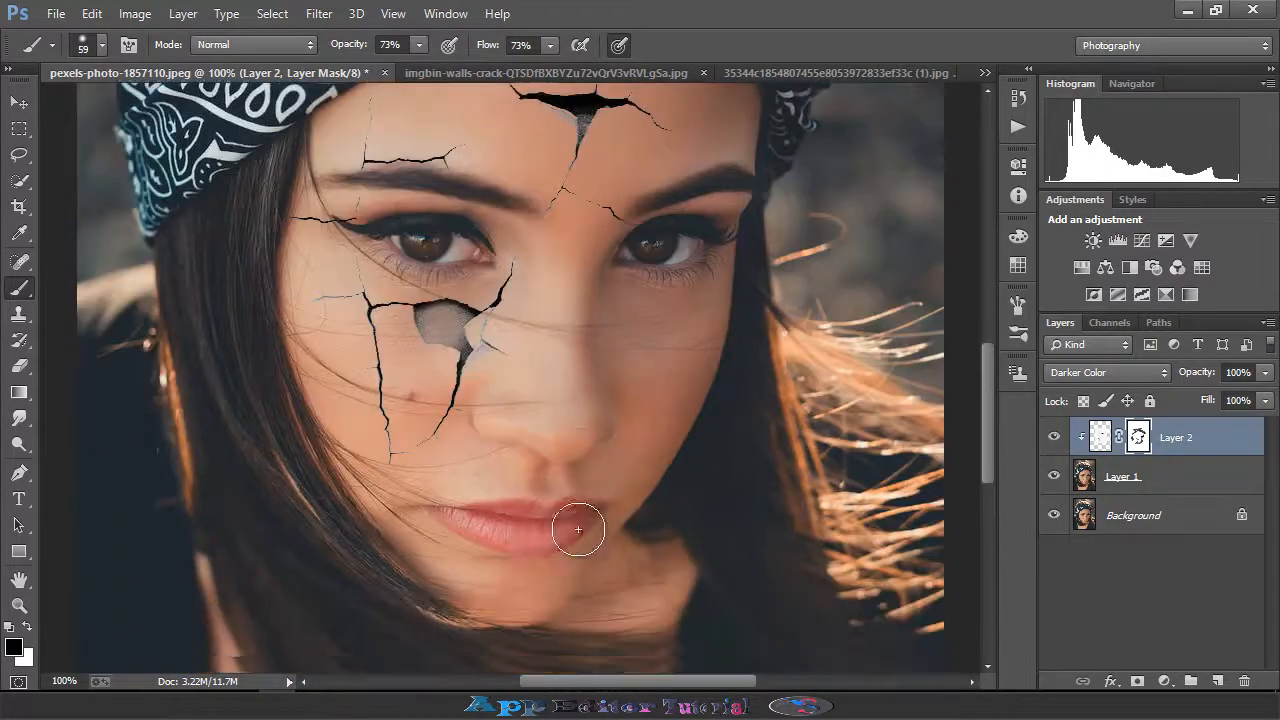
mouse_move(689, 513)
mouse_down()
mouse_move(727, 413)
mouse_move(732, 506)
mouse_up()
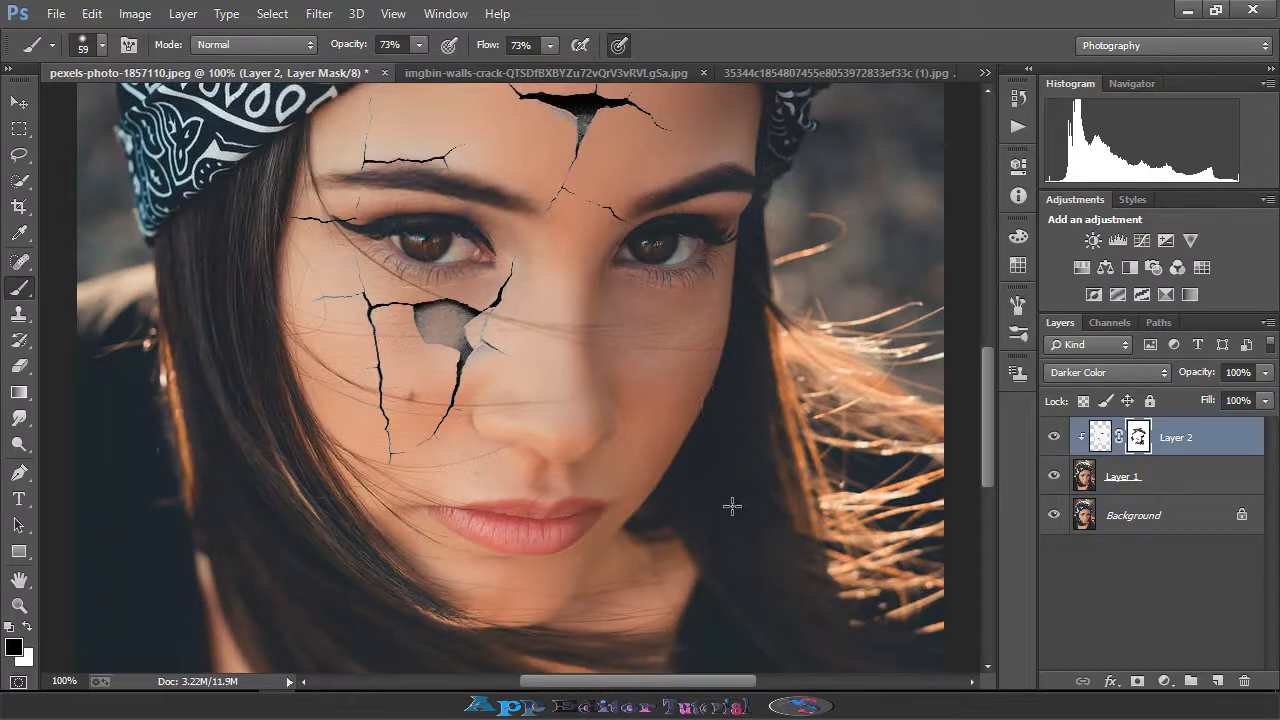
scroll(760, 480, down, 2)
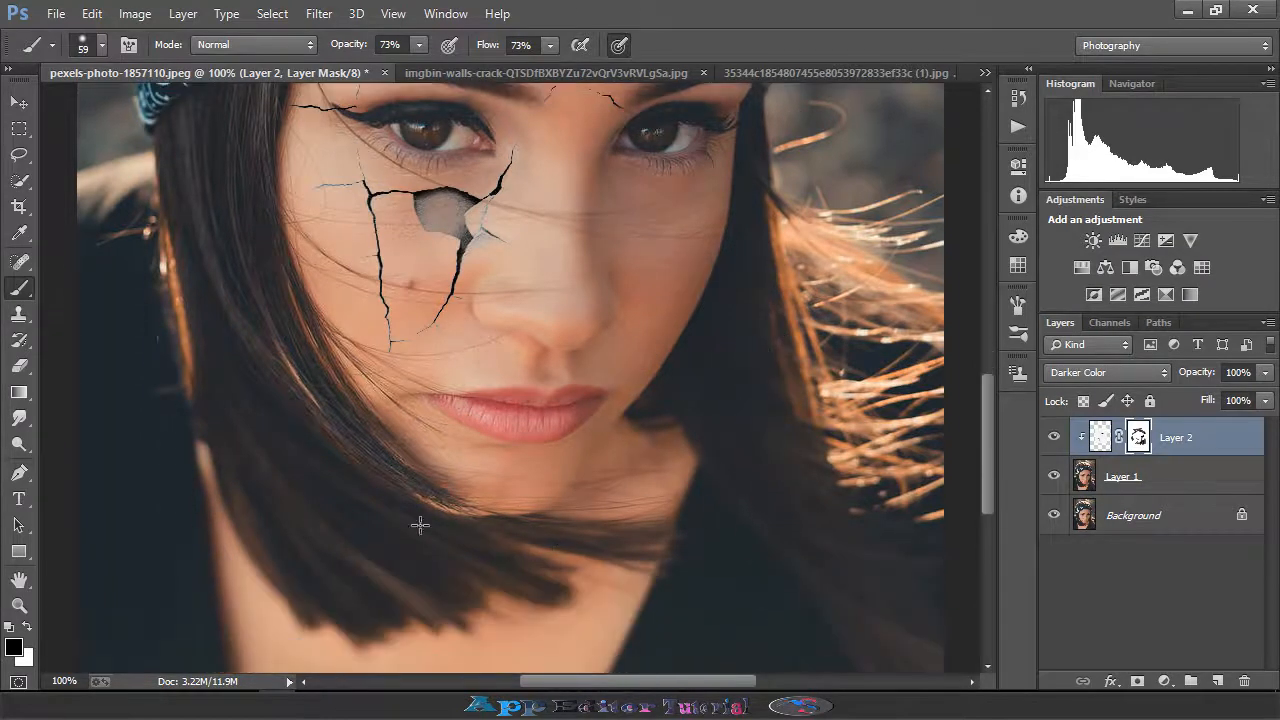
scroll(545, 514, up, 2)
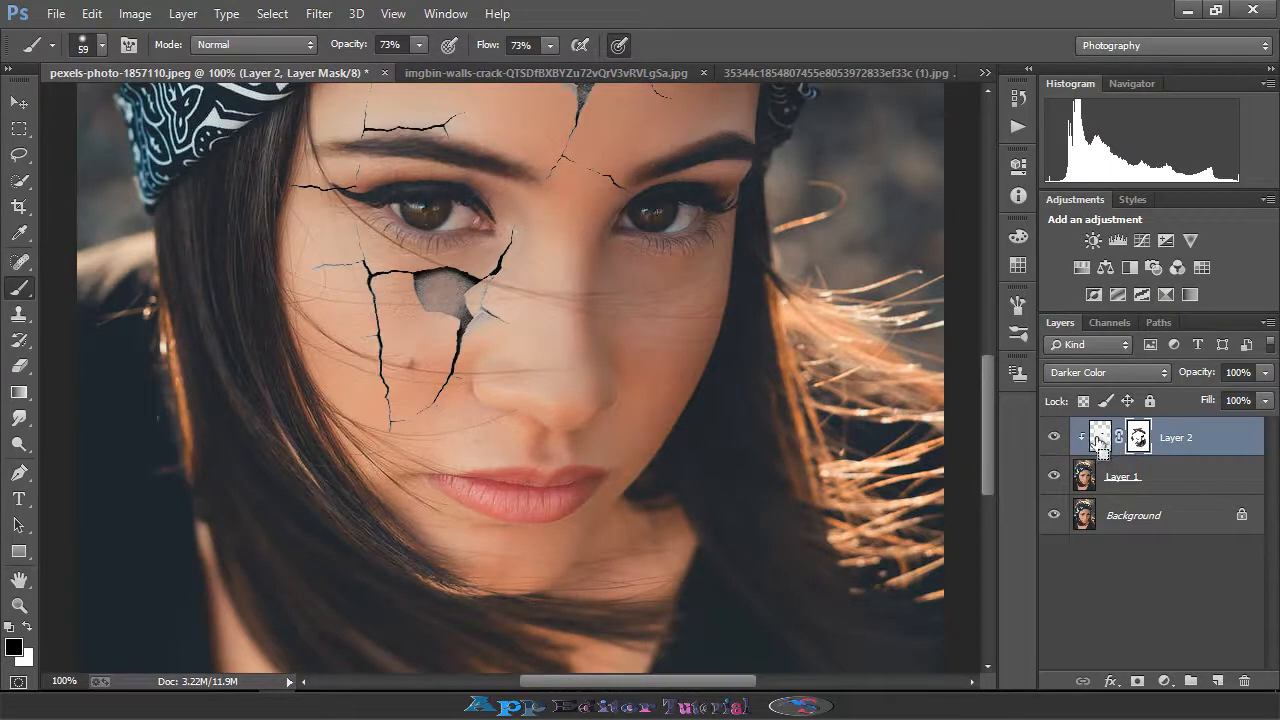
- Load the crack layer's outline as a selection, pick the Eraser tool and target the crack layer's pixels instead of its mask
ctrl+click(1097, 442)
scroll(597, 445, up, 5)
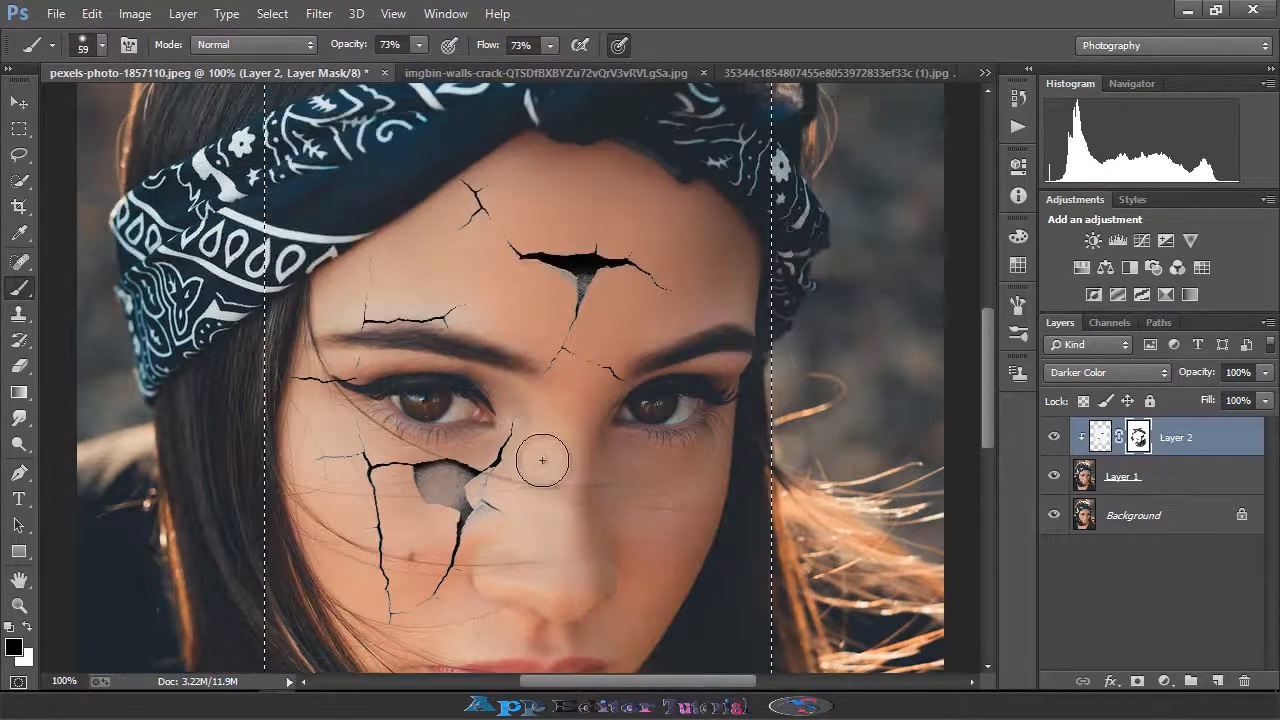
click(19, 366)
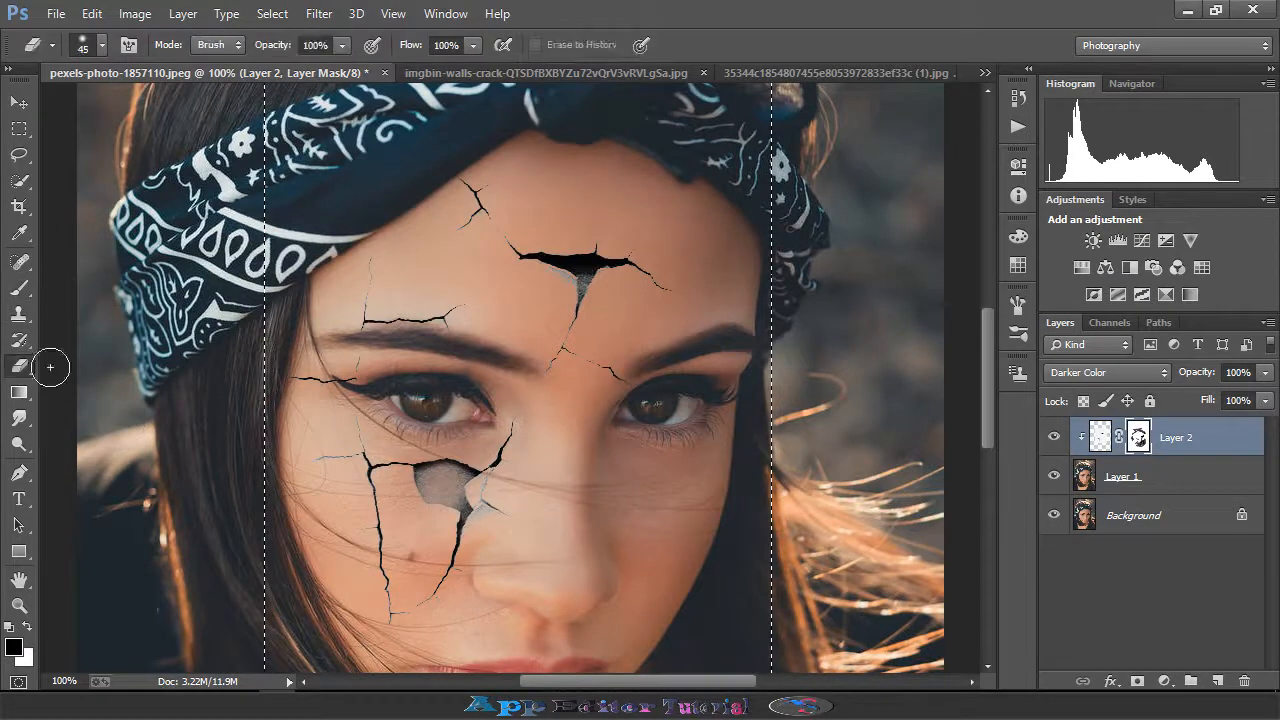
scroll(603, 411, down, 1)
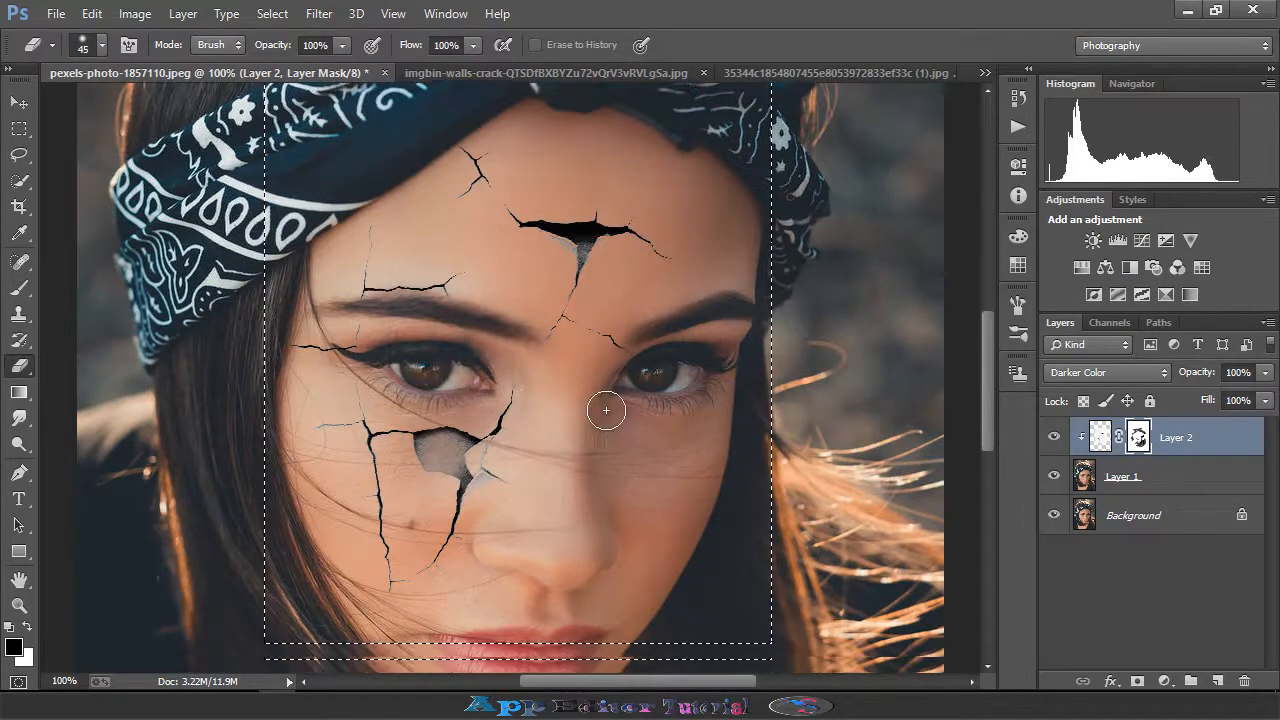
click(1100, 438)
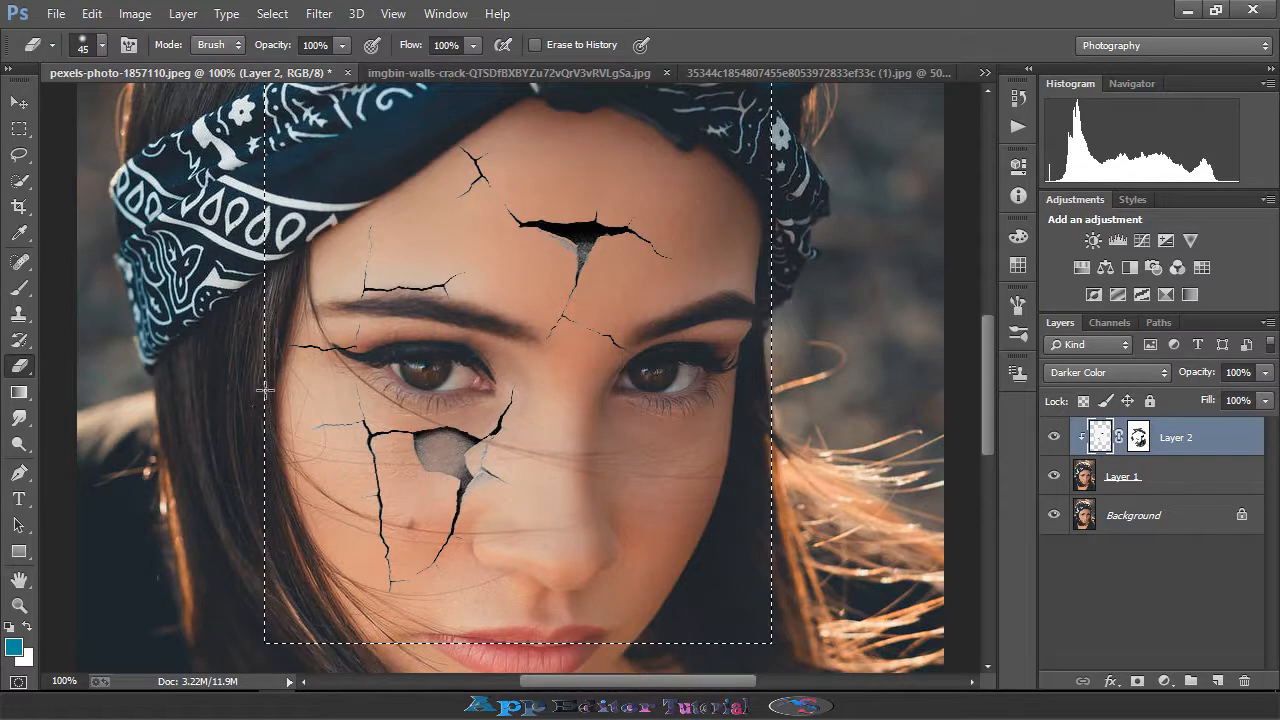
- Set the eraser size to 99 px and erase stray crack texture along the headband edge
scroll(270, 265, up, 5)
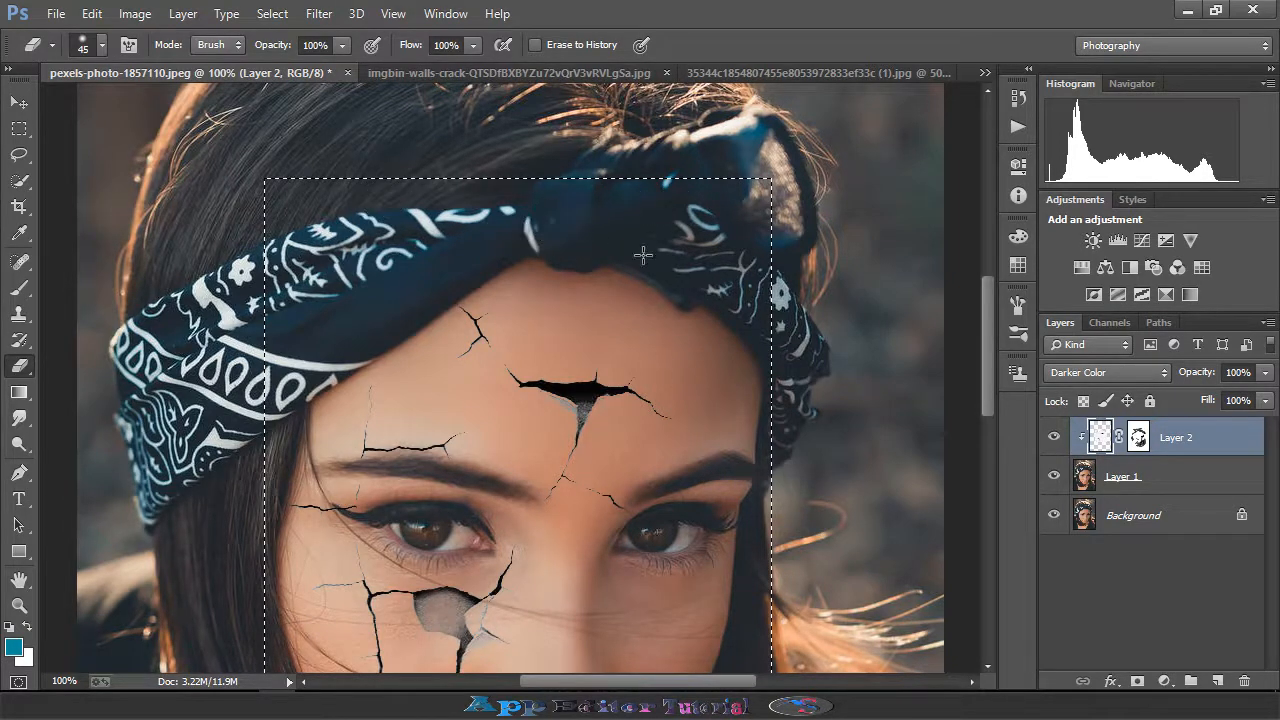
scroll(766, 480, down, 3)
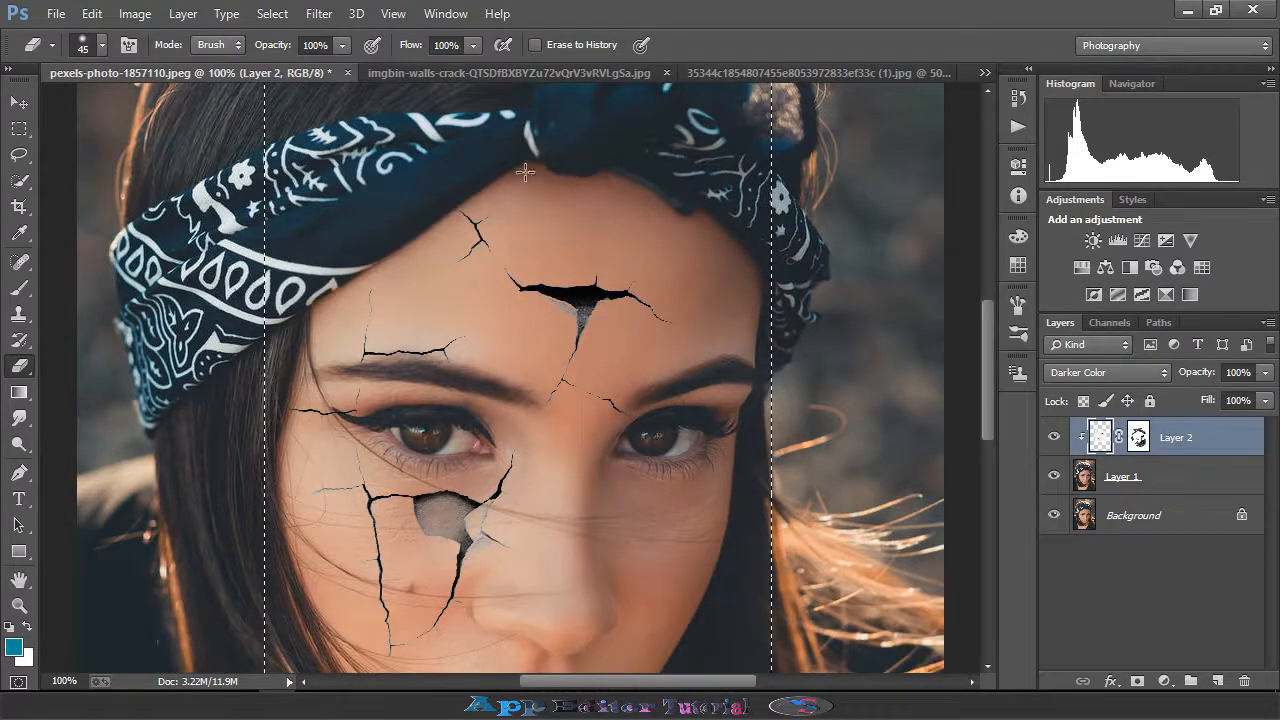
scroll(587, 187, up, 3)
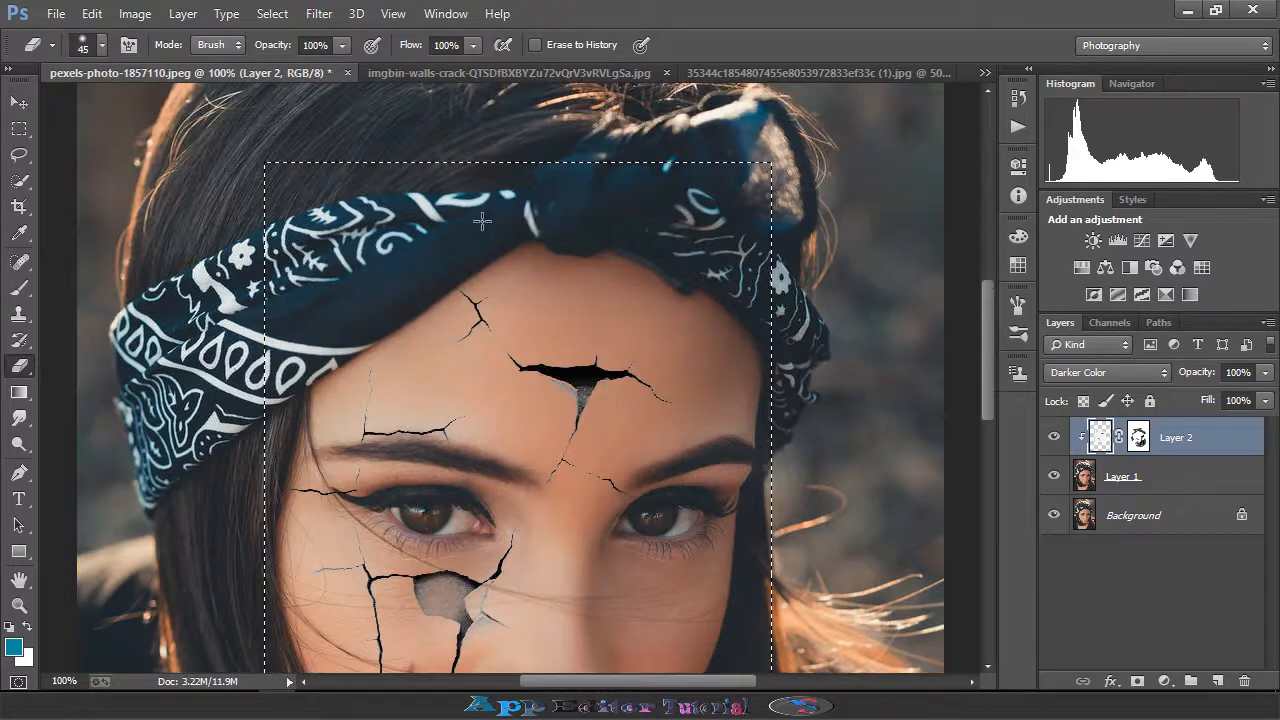
click(102, 45)
drag(152, 115, 170, 115)
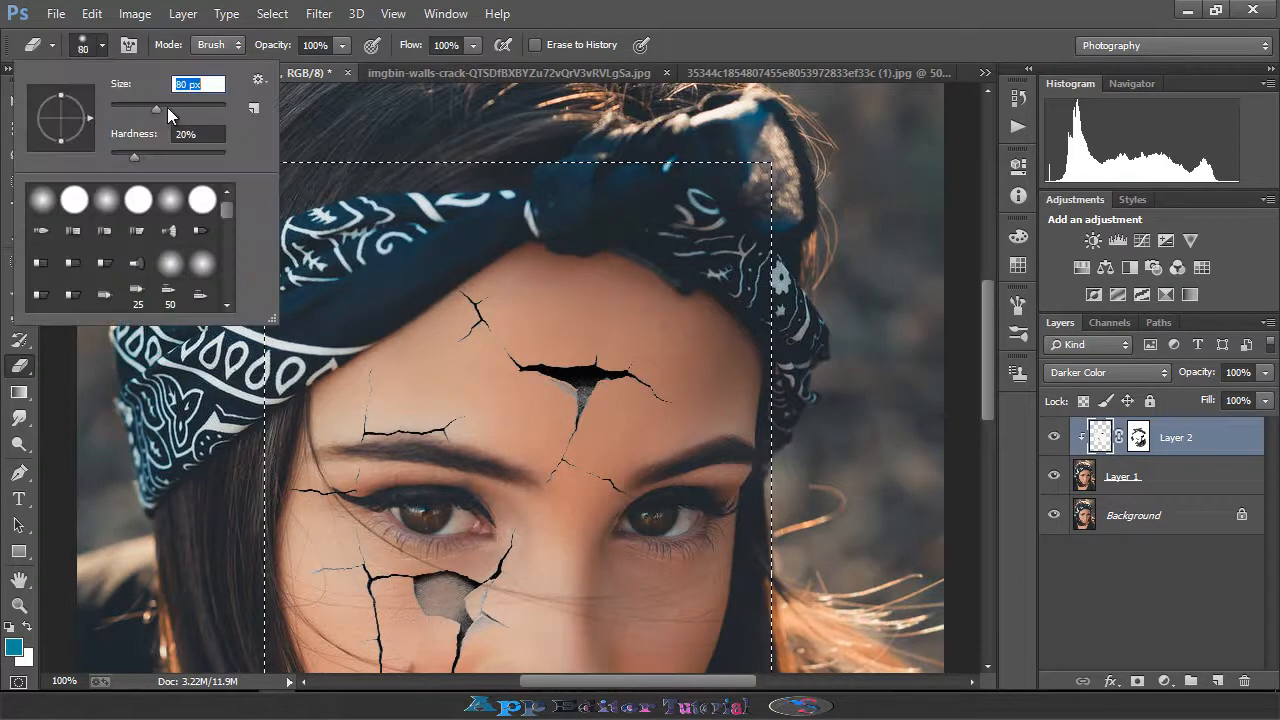
click(575, 192)
mouse_move(603, 186)
mouse_down()
mouse_move(586, 209)
mouse_move(669, 266)
mouse_up()
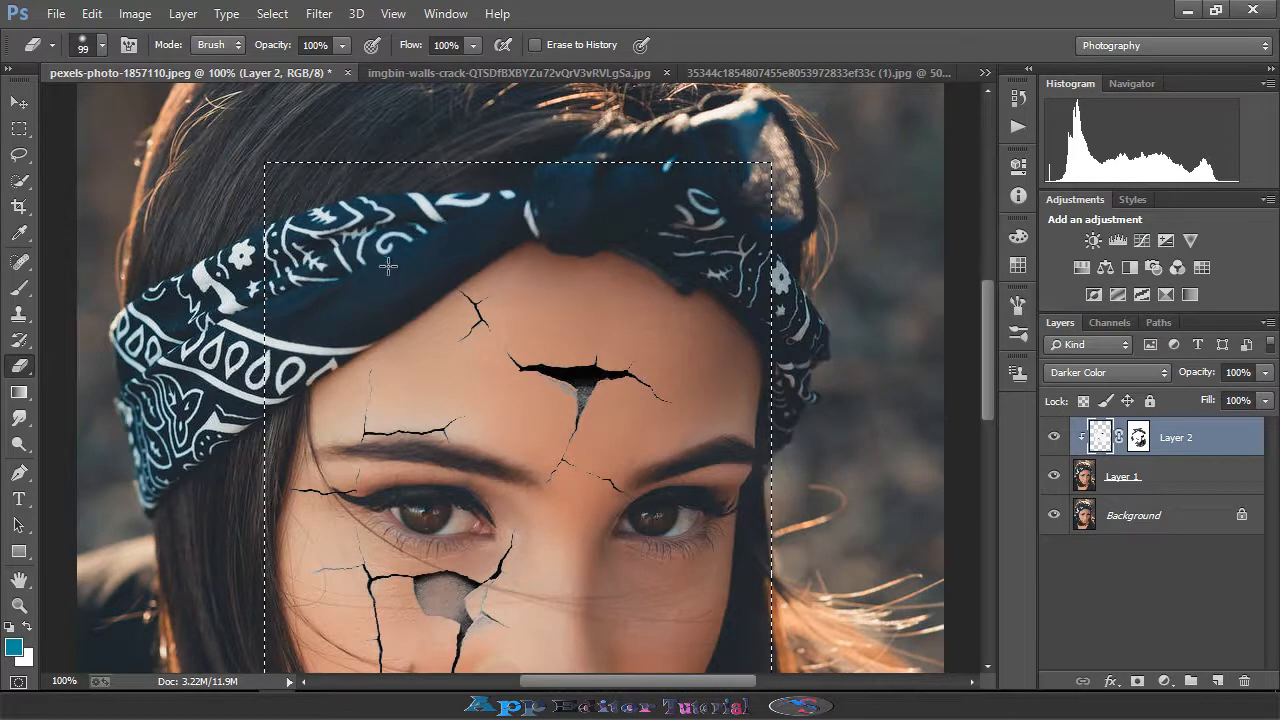
- Switch to the Lasso tool and deselect the crack layer selection
scroll(745, 230, down, 3)
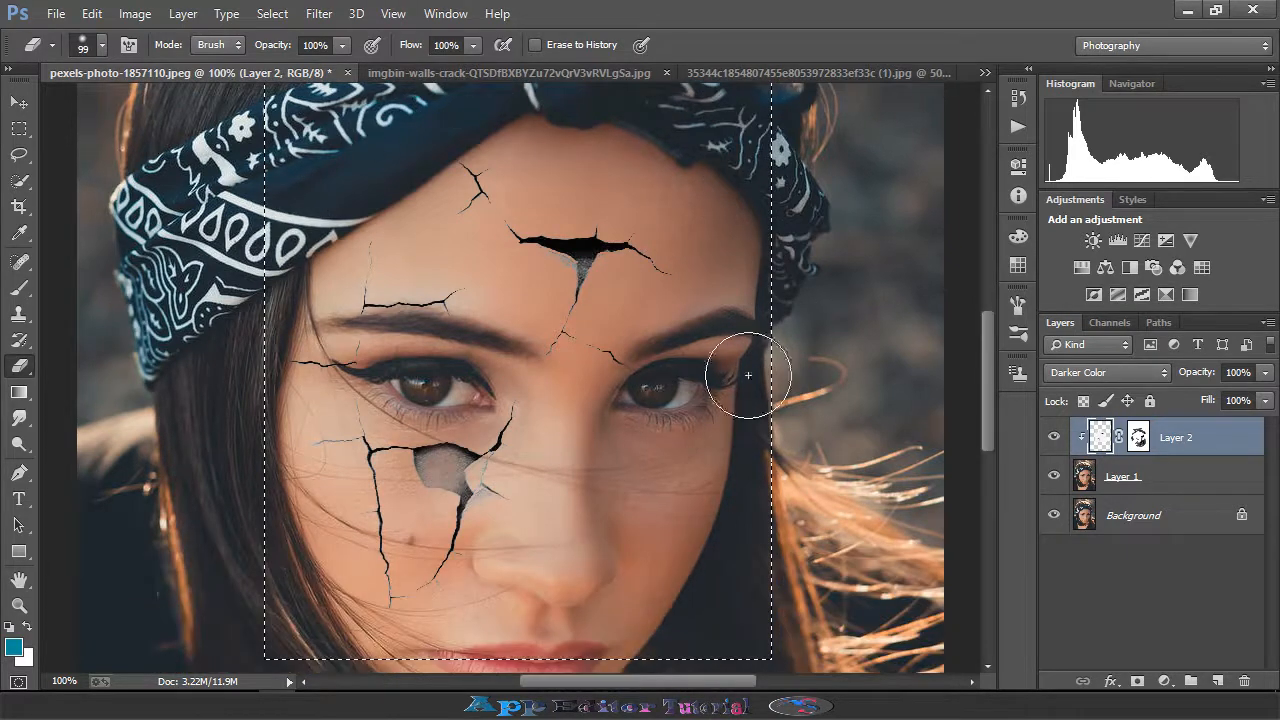
scroll(757, 371, down, 2)
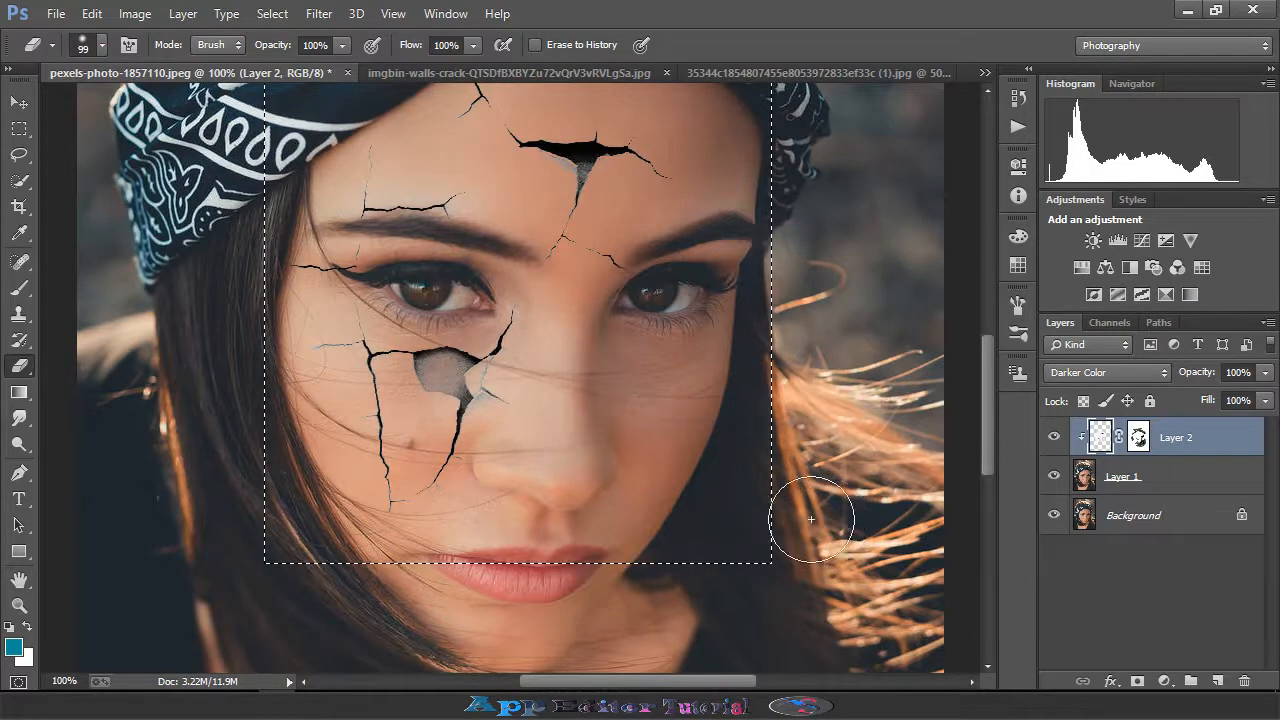
click(20, 155)
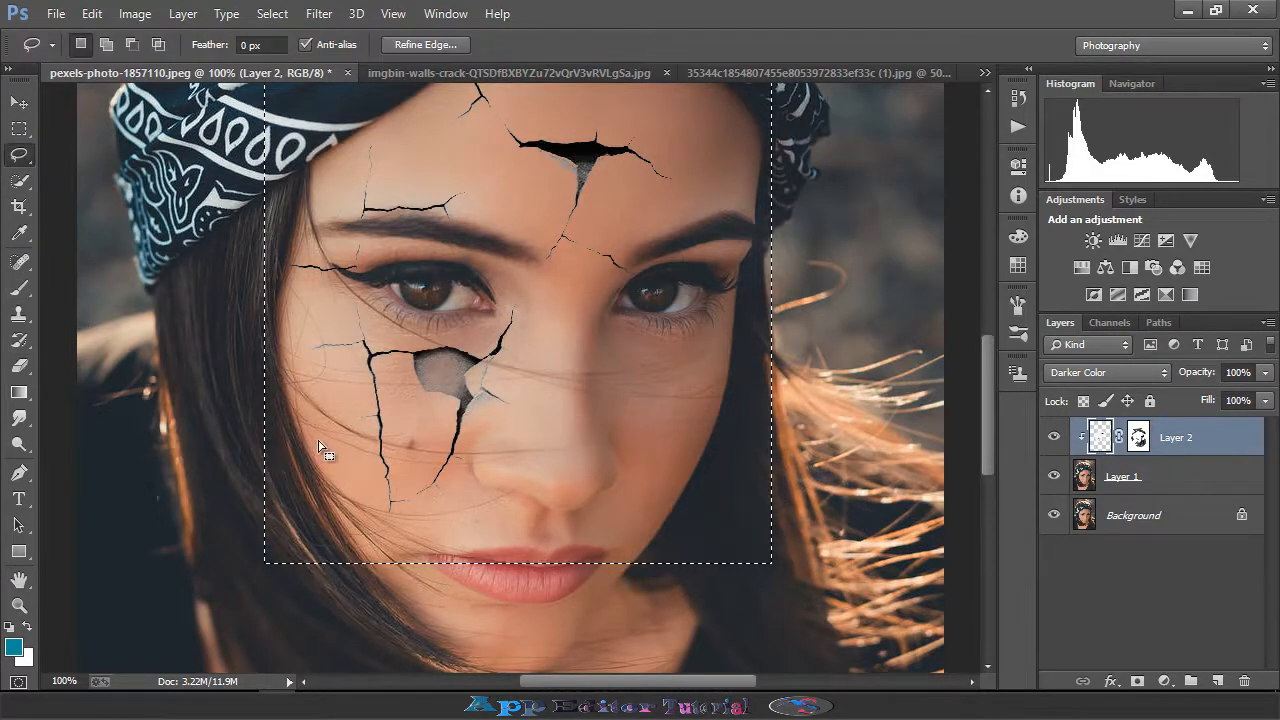
click(326, 451)
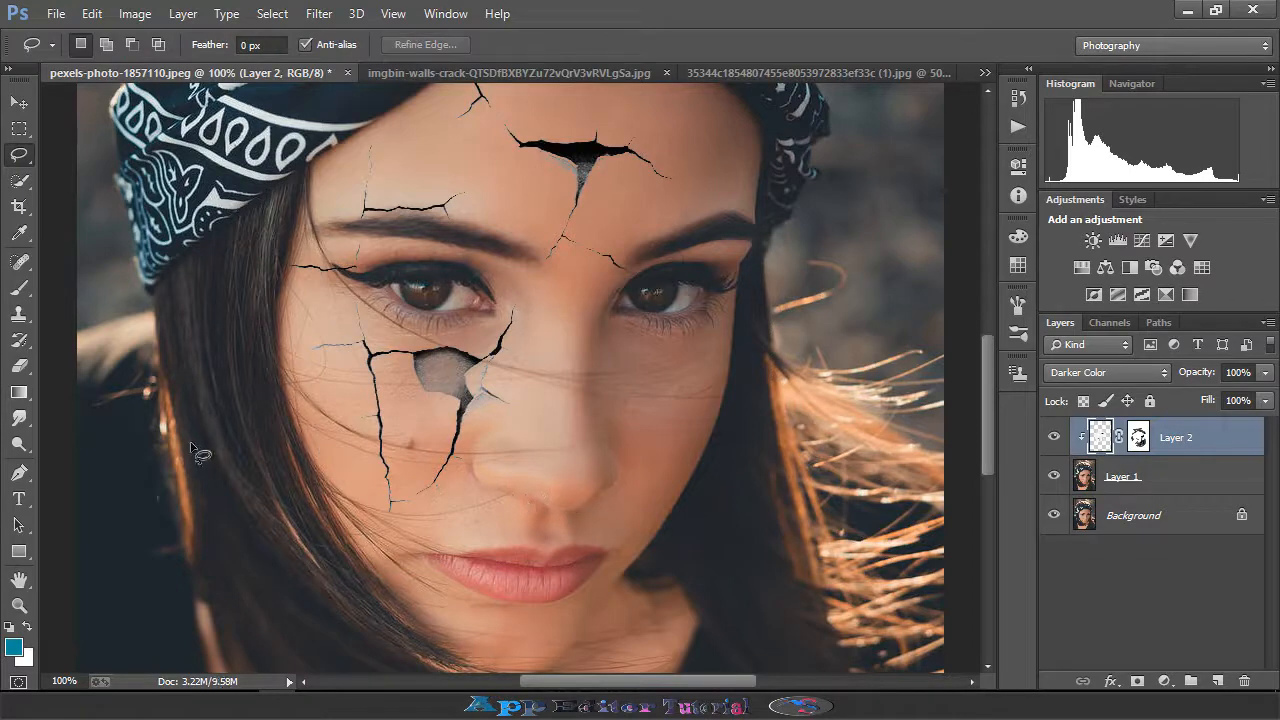
- Switch back to the Brush tool and target the crack layer's mask
click(19, 288)
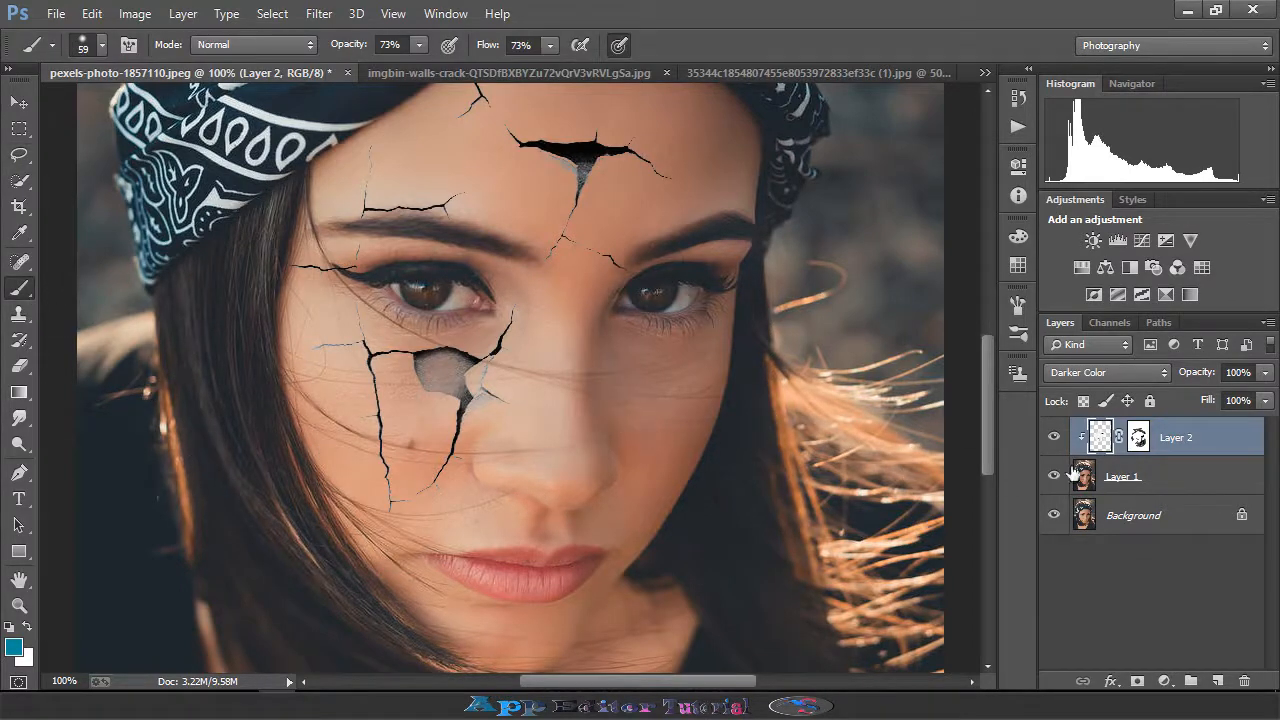
click(1138, 437)
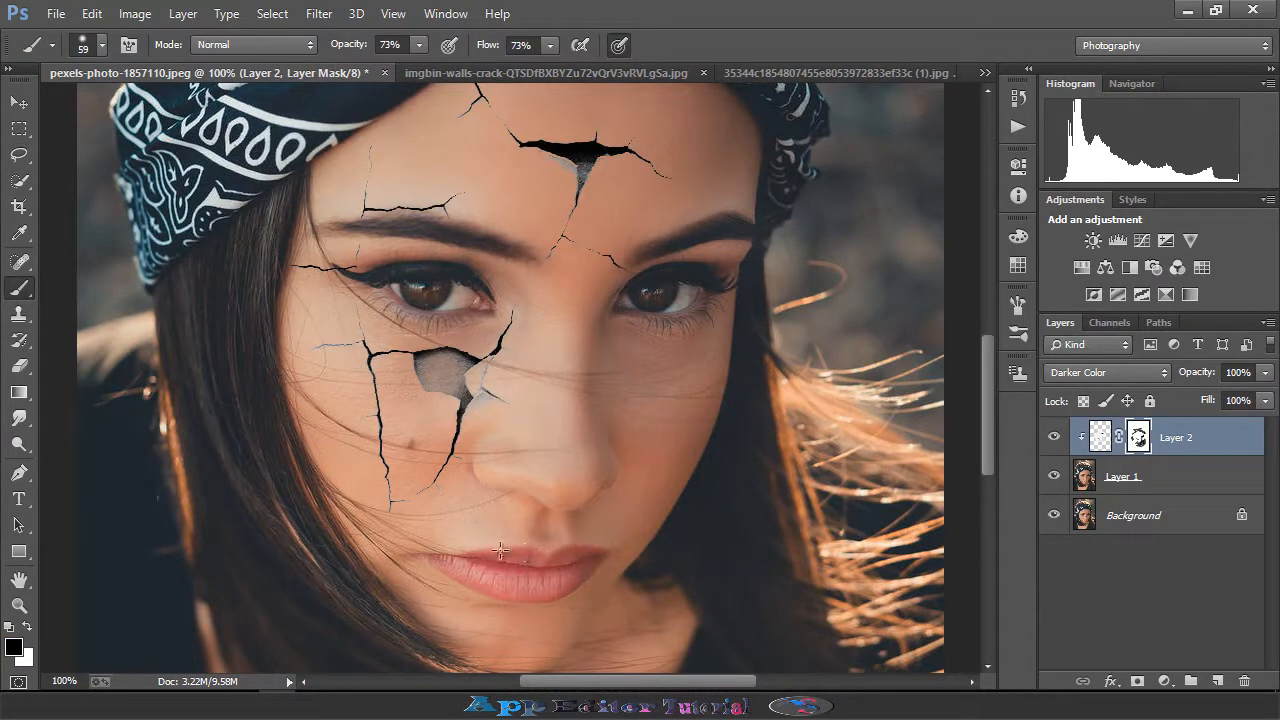
scroll(683, 561, up, 1)
scroll(683, 561, up, 5)
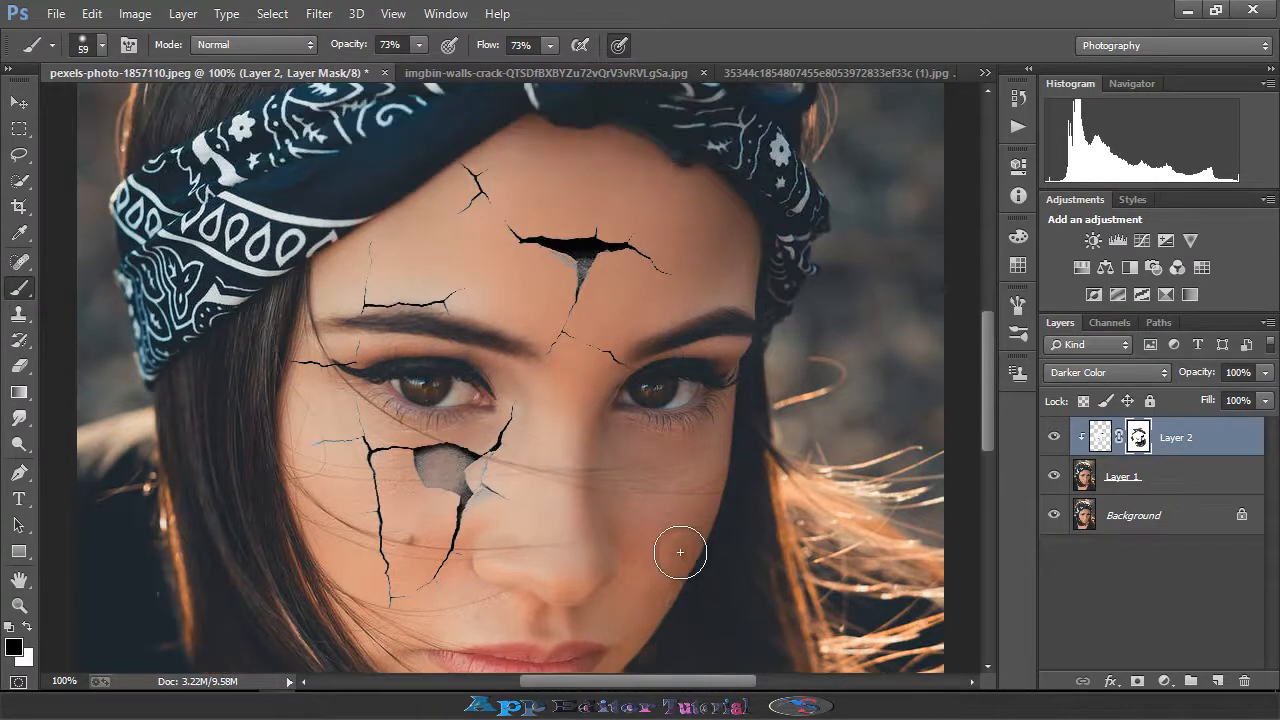
- Close the first crack texture document without saving
click(667, 73)
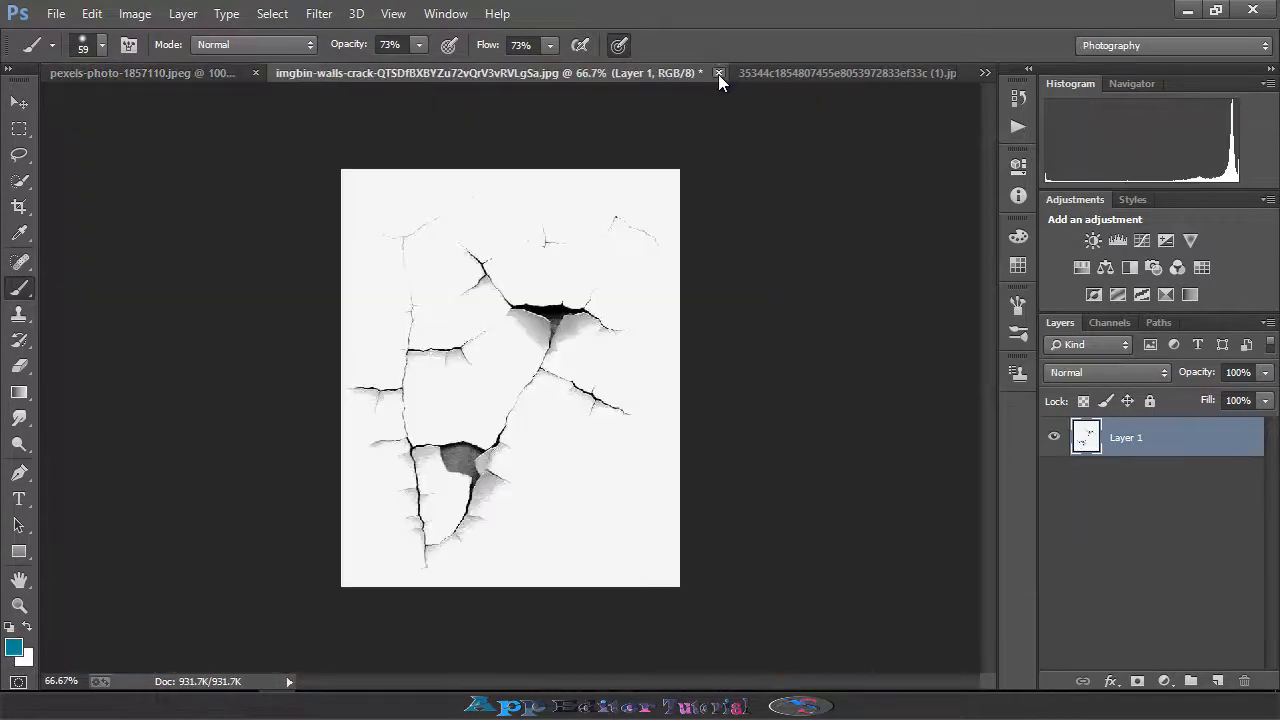
click(718, 73)
click(574, 261)
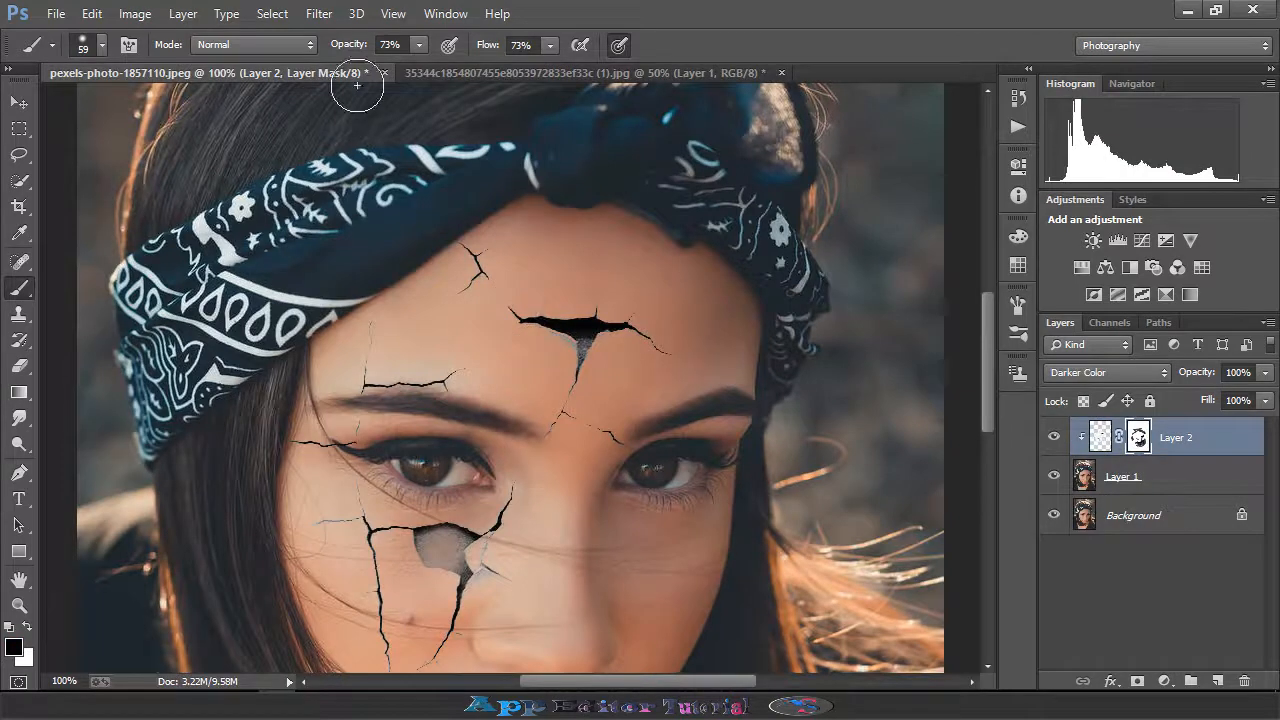
- Drag the second crack texture image into the portrait as a new layer with the Move tool
click(453, 68)
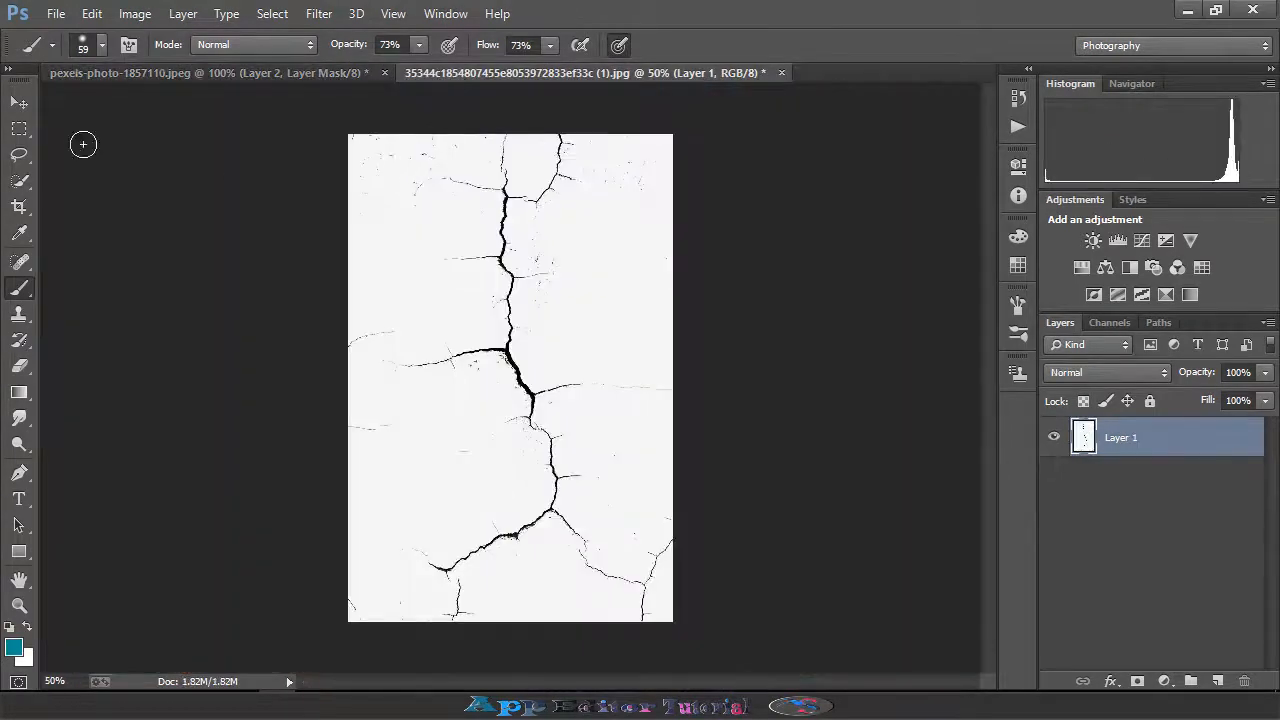
click(33, 98)
drag(408, 170, 690, 468)
- Move the new crack layer left over the face
scroll(652, 386, down, 5)
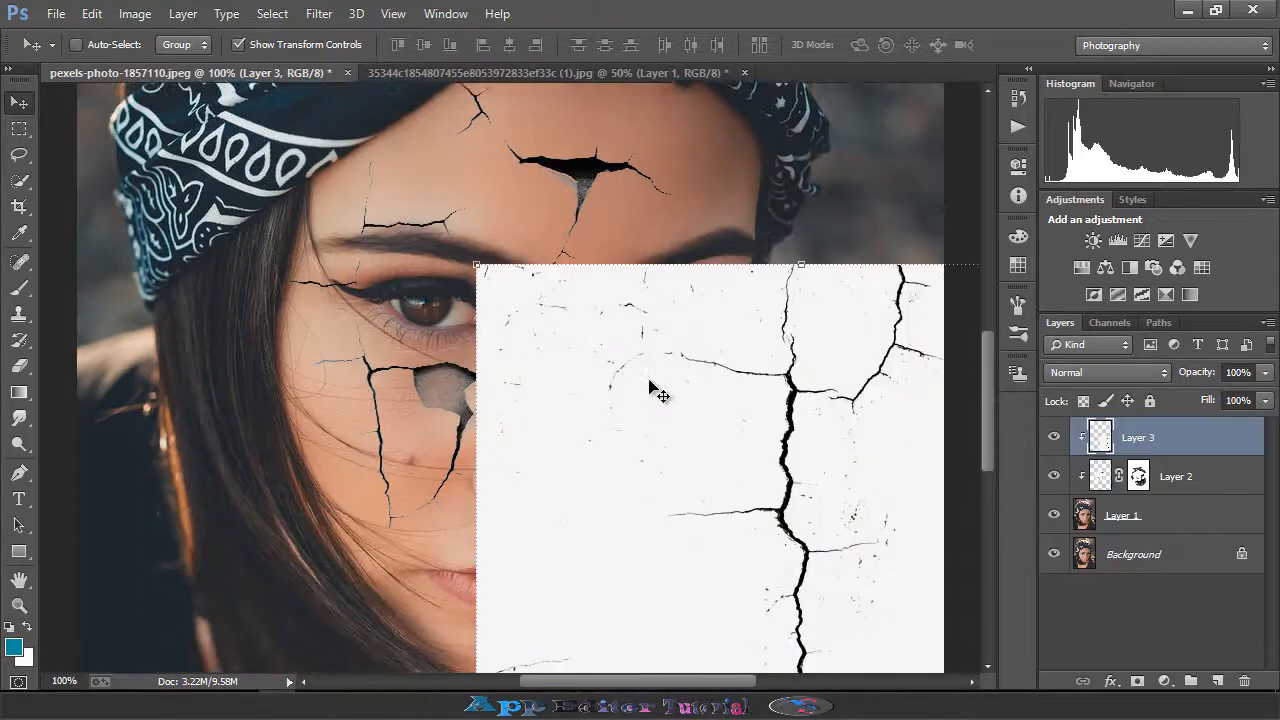
key(ctrl+minus)
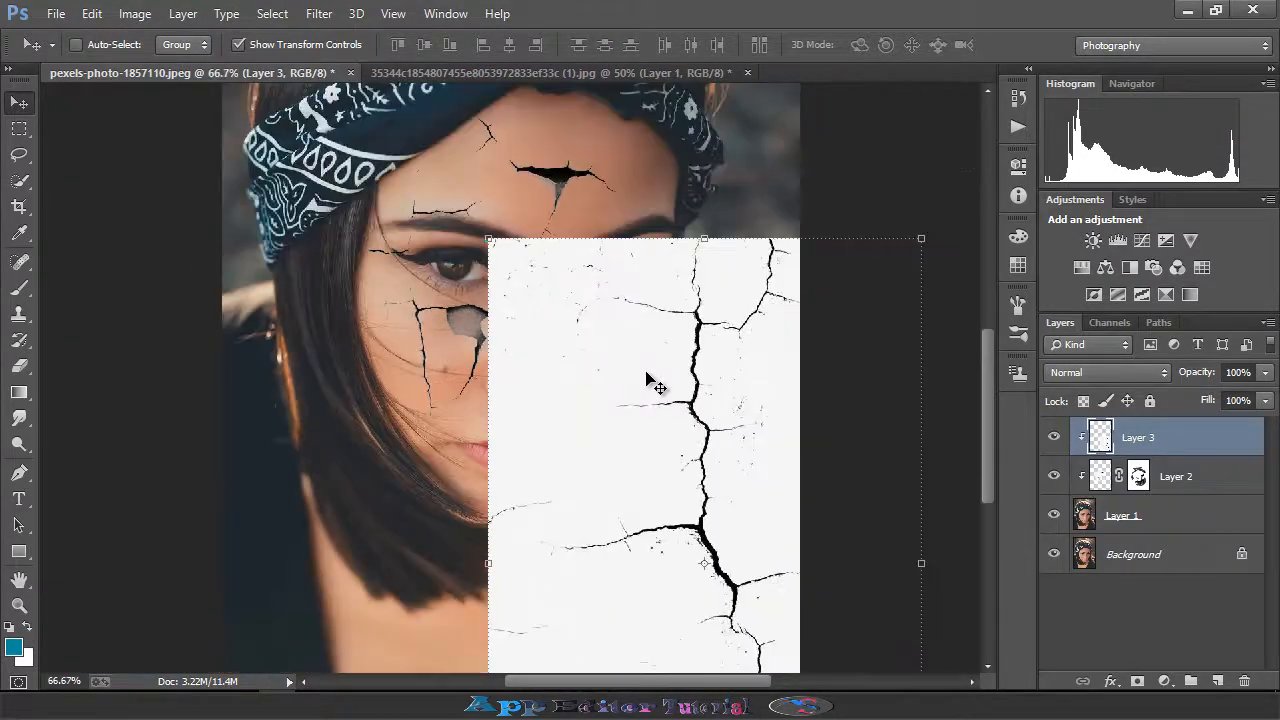
key(ctrl+minus)
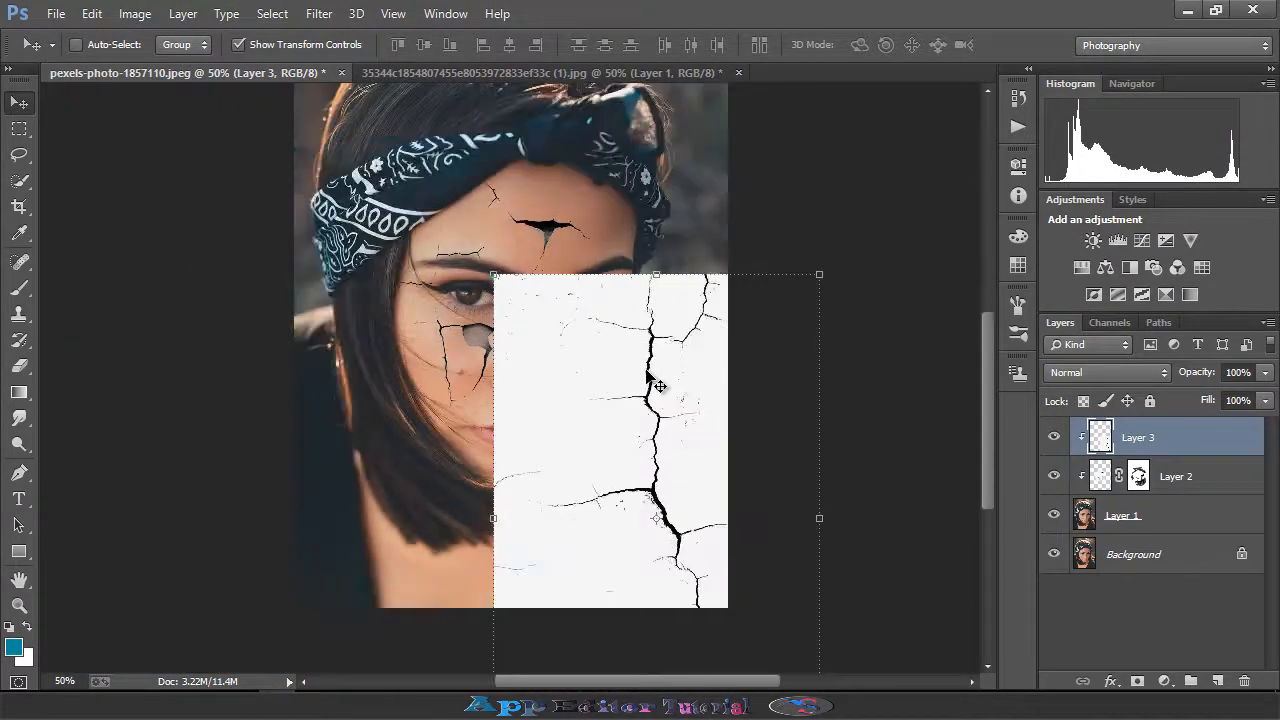
drag(676, 384, 620, 367)
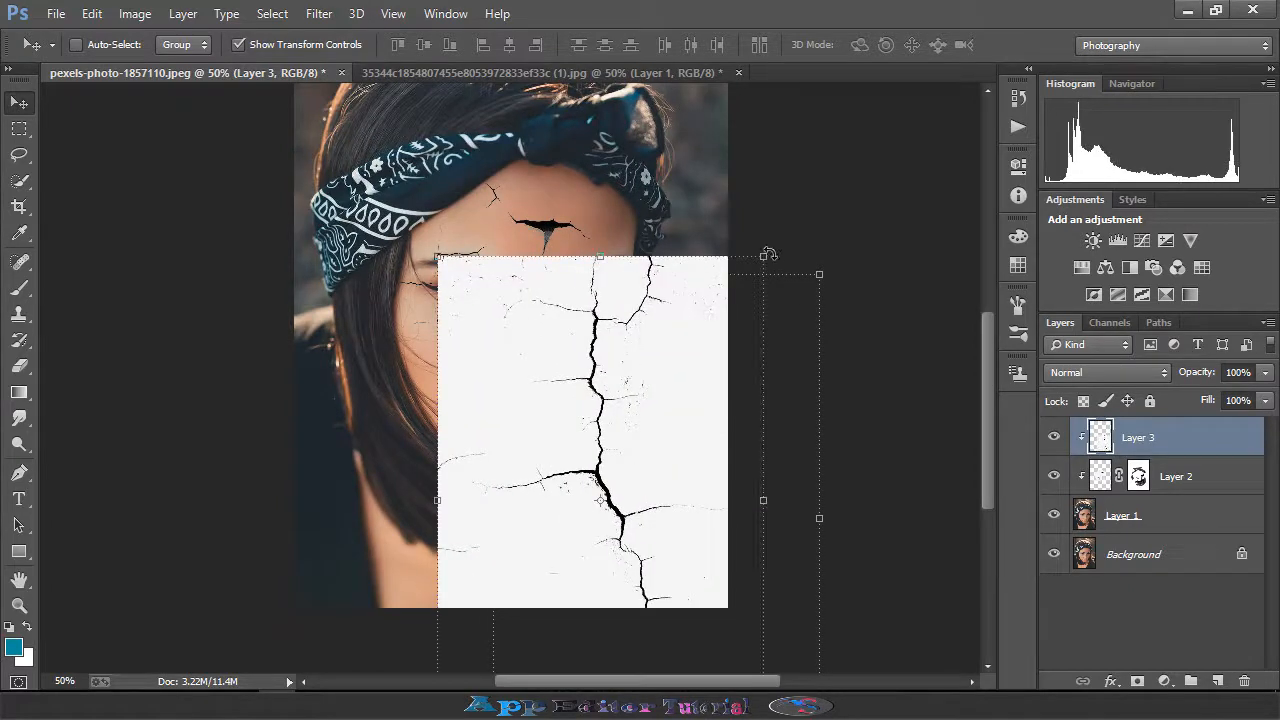
- Free-transform the new crack layer, rotating it about 26° and scaling it to about 78%, then commit
key(ctrl+t)
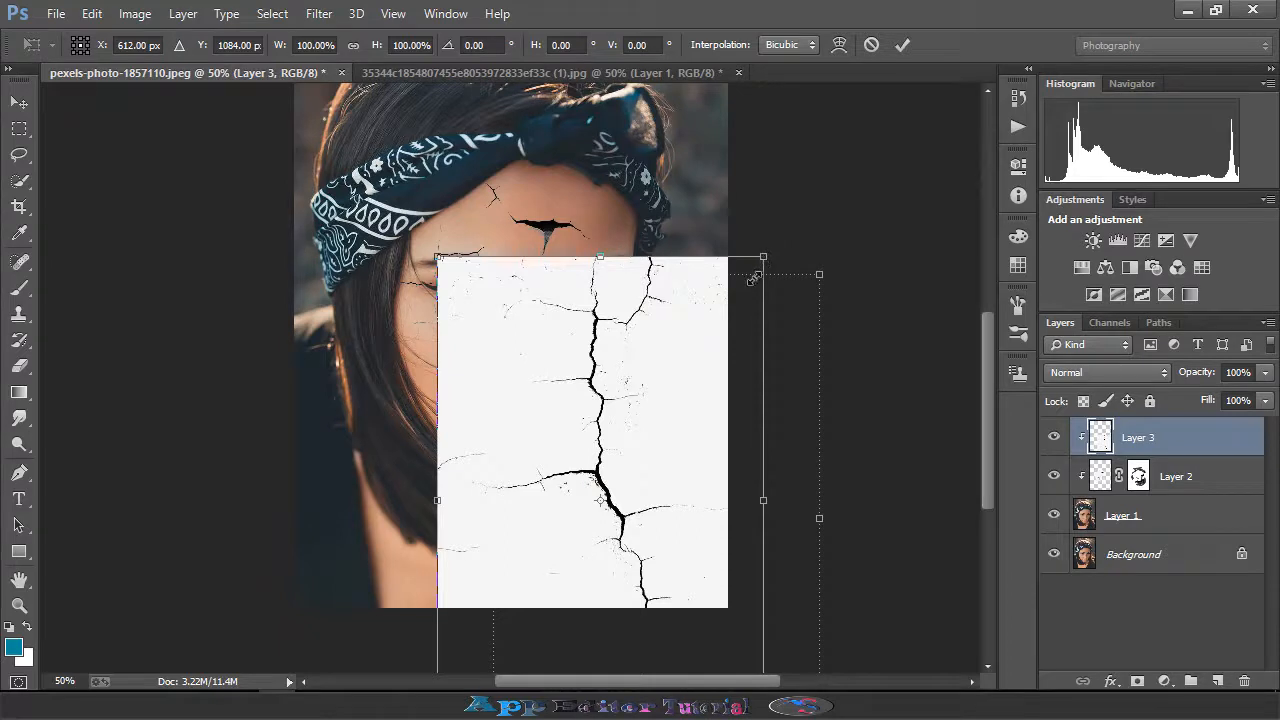
drag(753, 279, 823, 414)
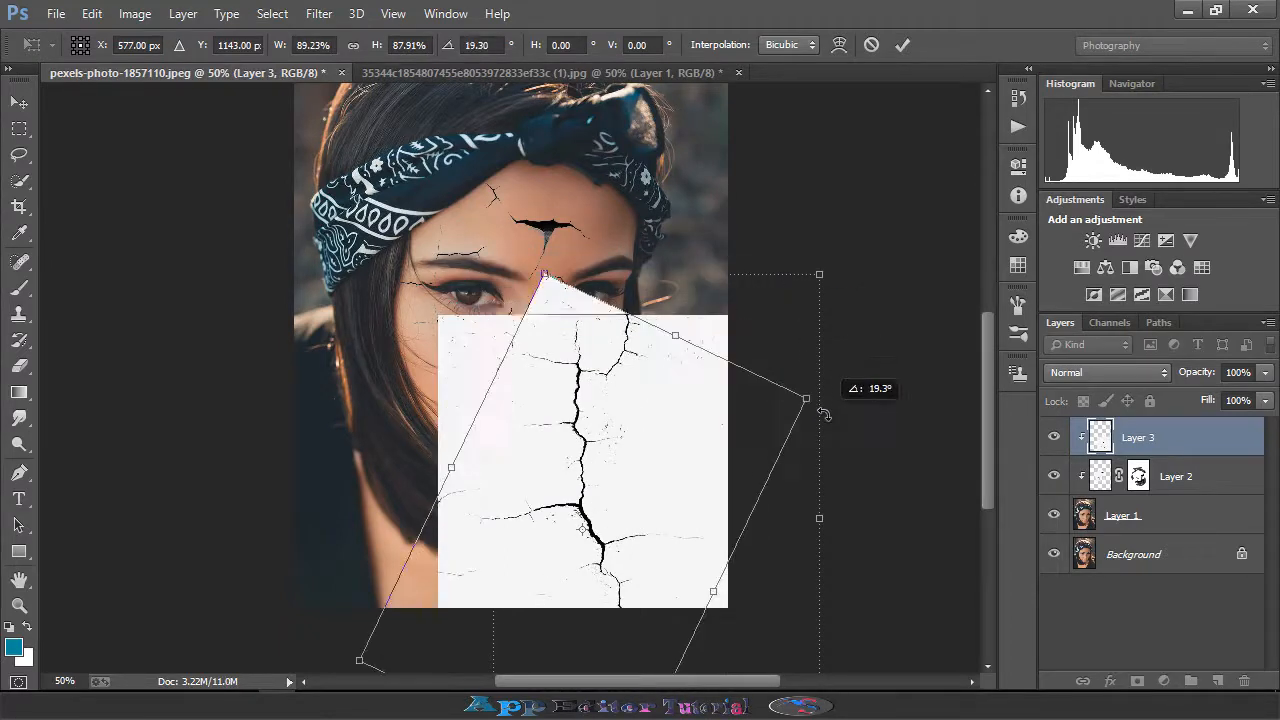
drag(682, 457, 640, 394)
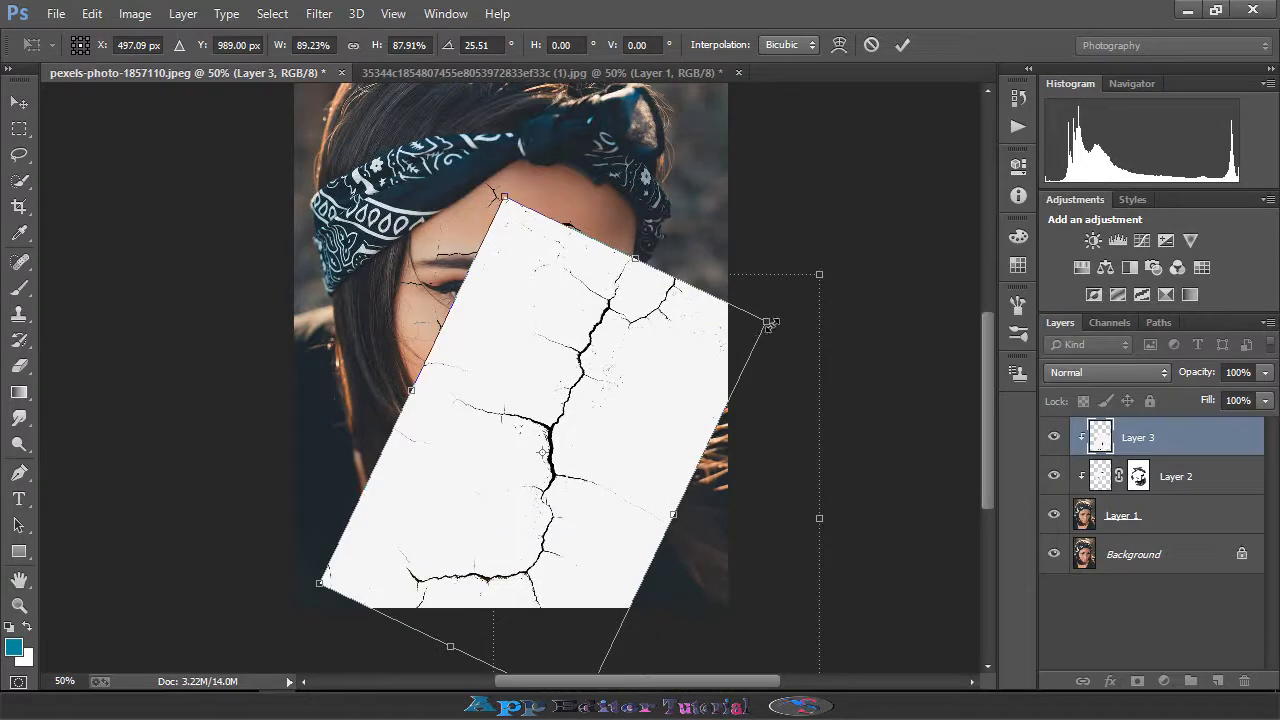
drag(769, 324, 757, 344)
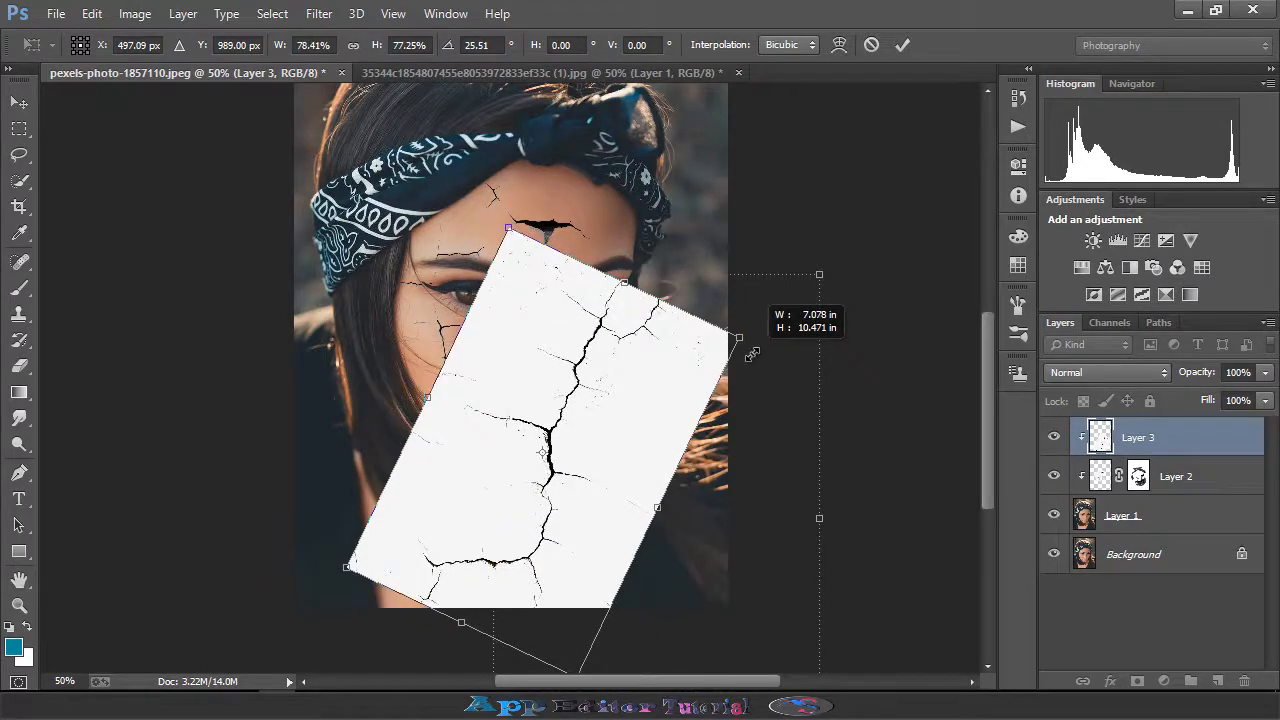
drag(752, 355, 753, 354)
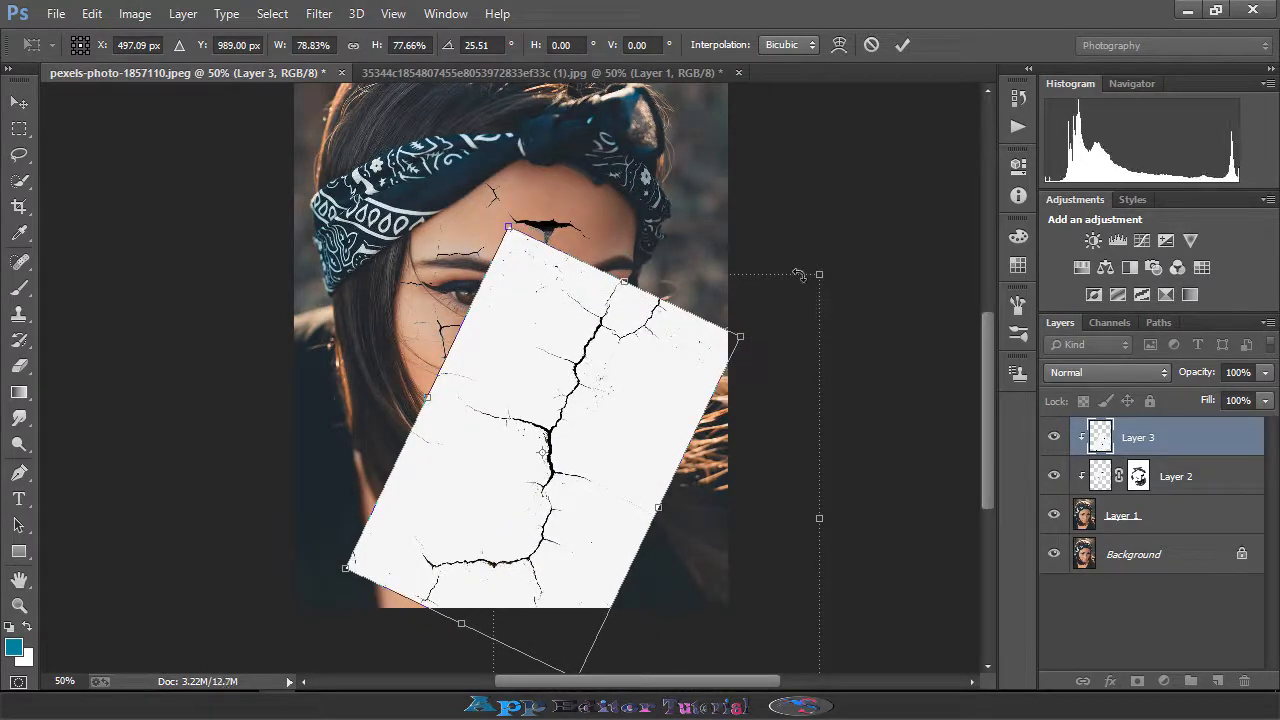
click(902, 45)
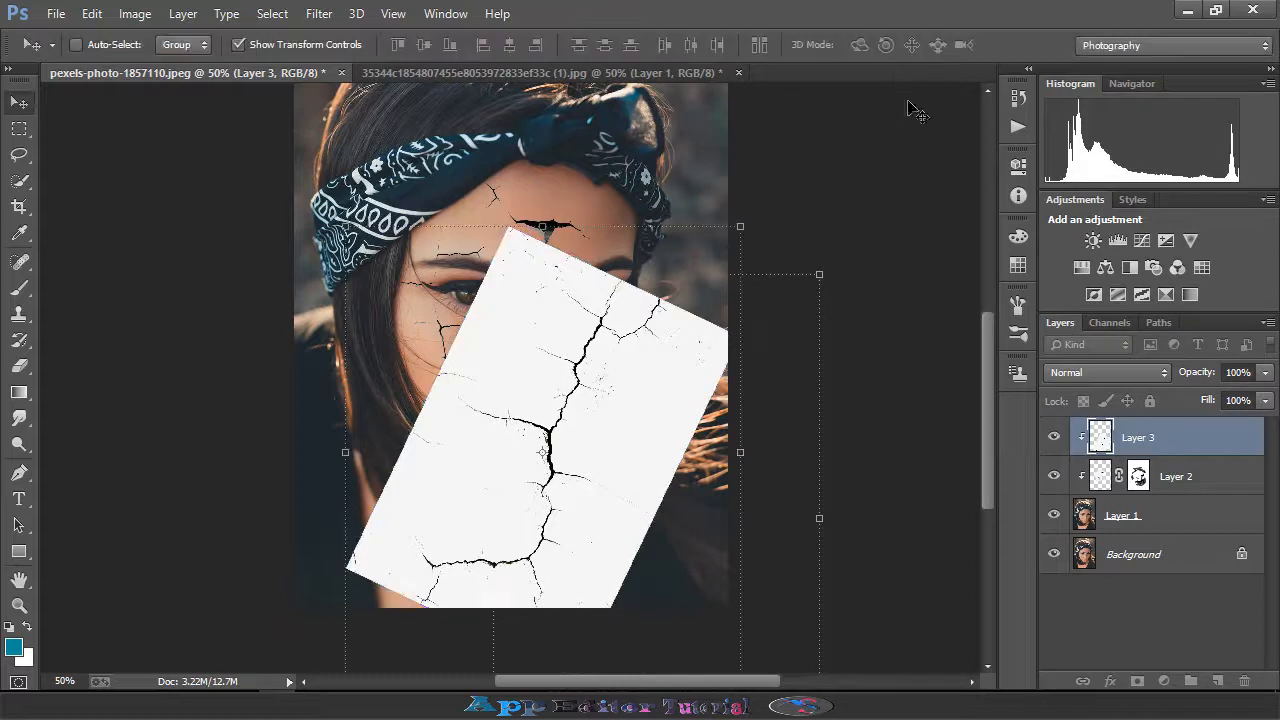
- Set the new crack layer's blend mode to Darker Color and its fill to 88%
click(1089, 373)
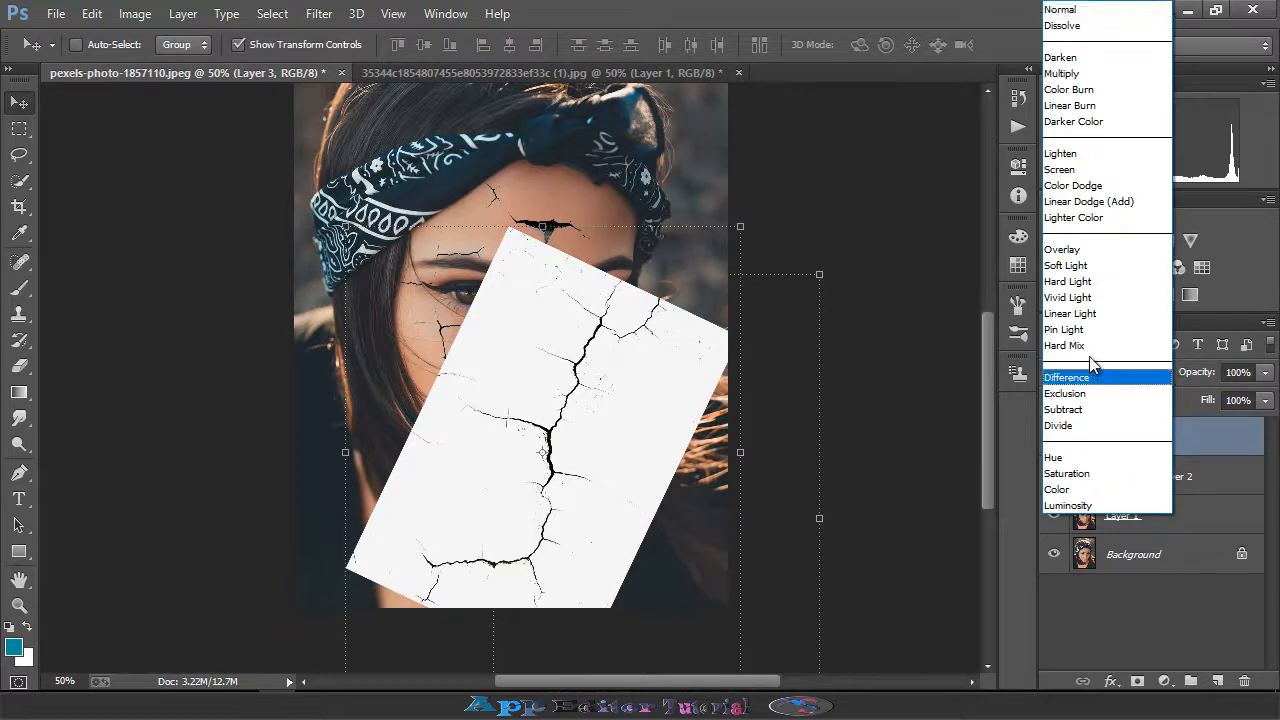
click(1076, 217)
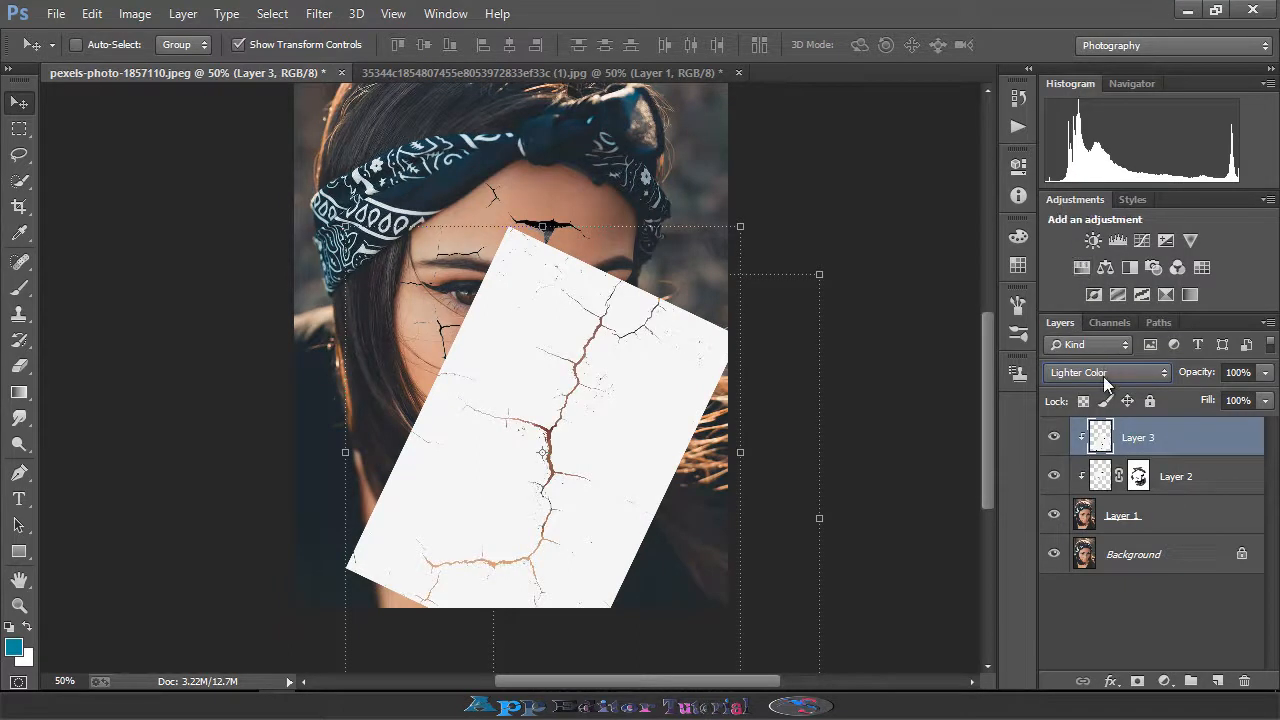
scroll(1103, 371, up, 5)
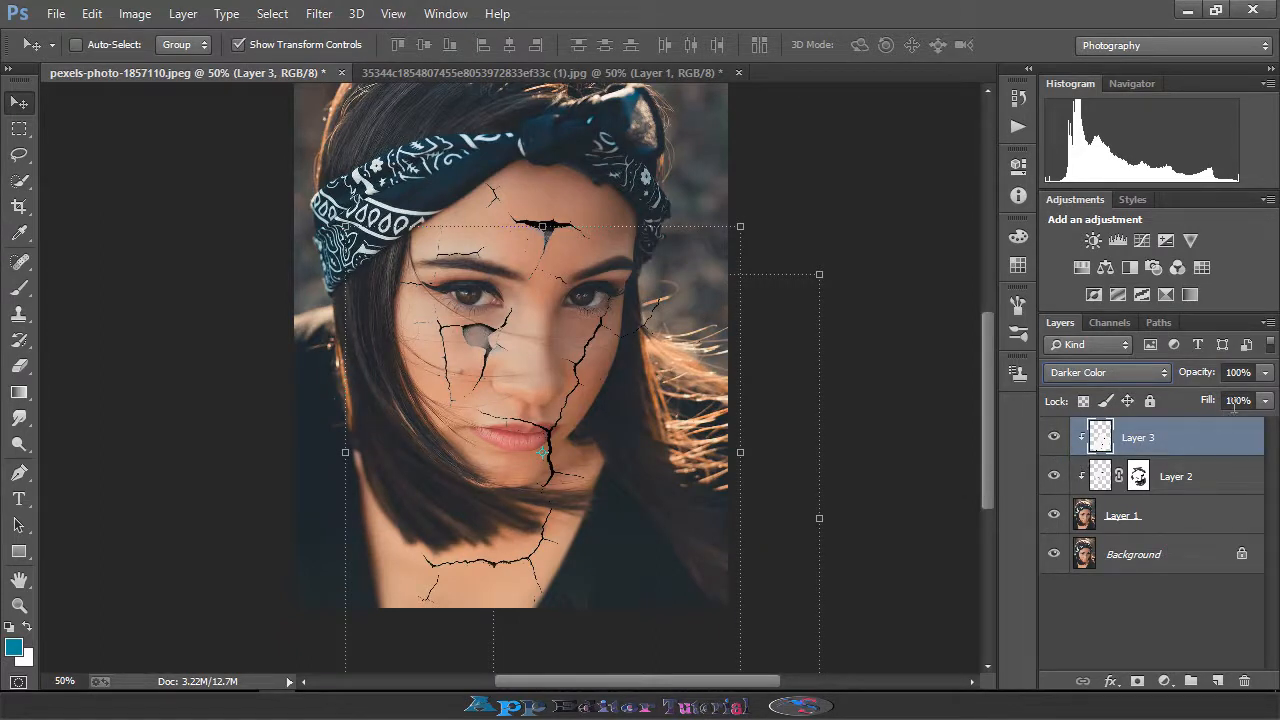
click(1264, 401)
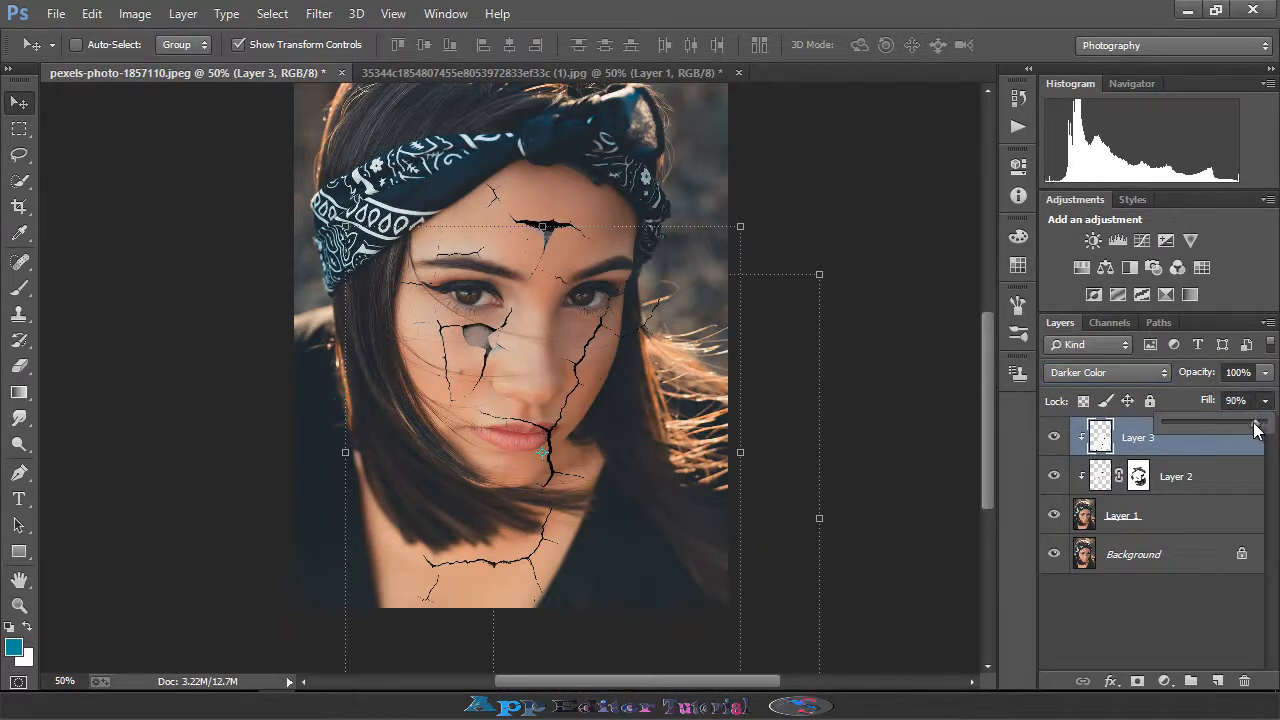
- Free-transform the new crack layer again, rotating it about 18° and moving it down over the face
click(737, 226)
drag(764, 222, 692, 183)
drag(531, 588, 468, 571)
drag(679, 186, 779, 335)
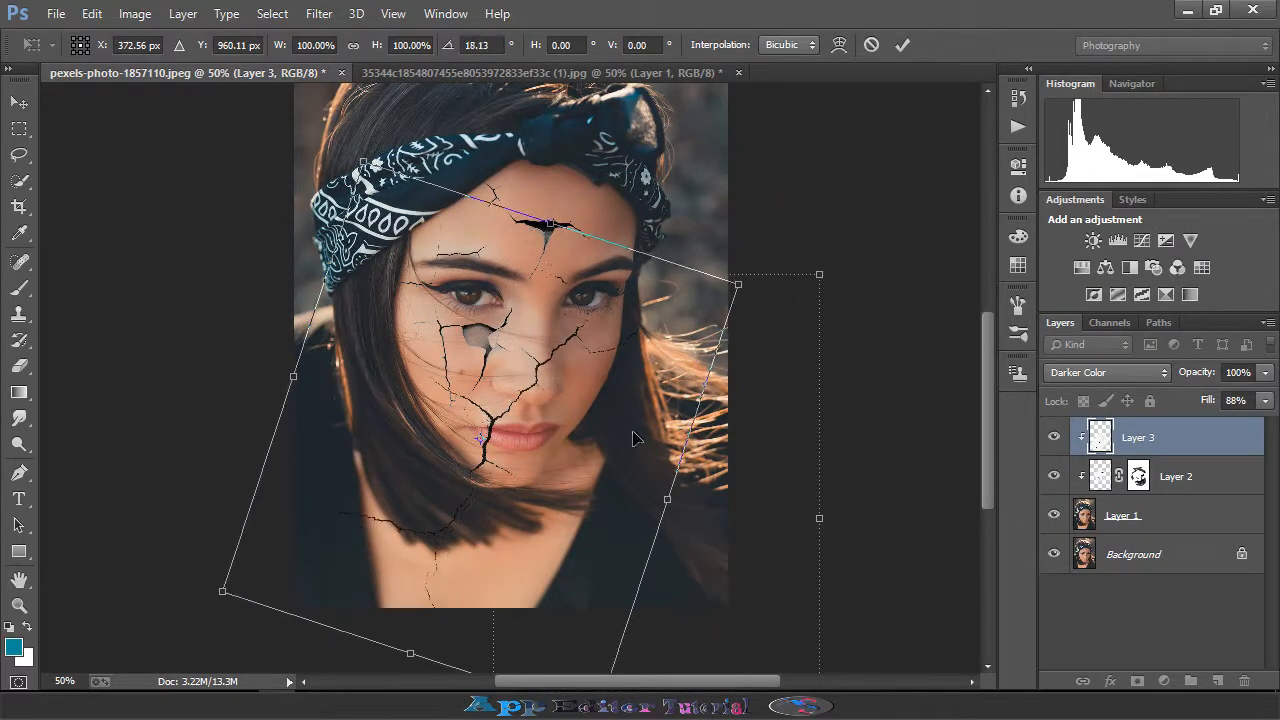
mouse_move(481, 438)
mouse_down()
mouse_move(487, 484)
mouse_move(479, 462)
mouse_up()
drag(511, 408, 567, 470)
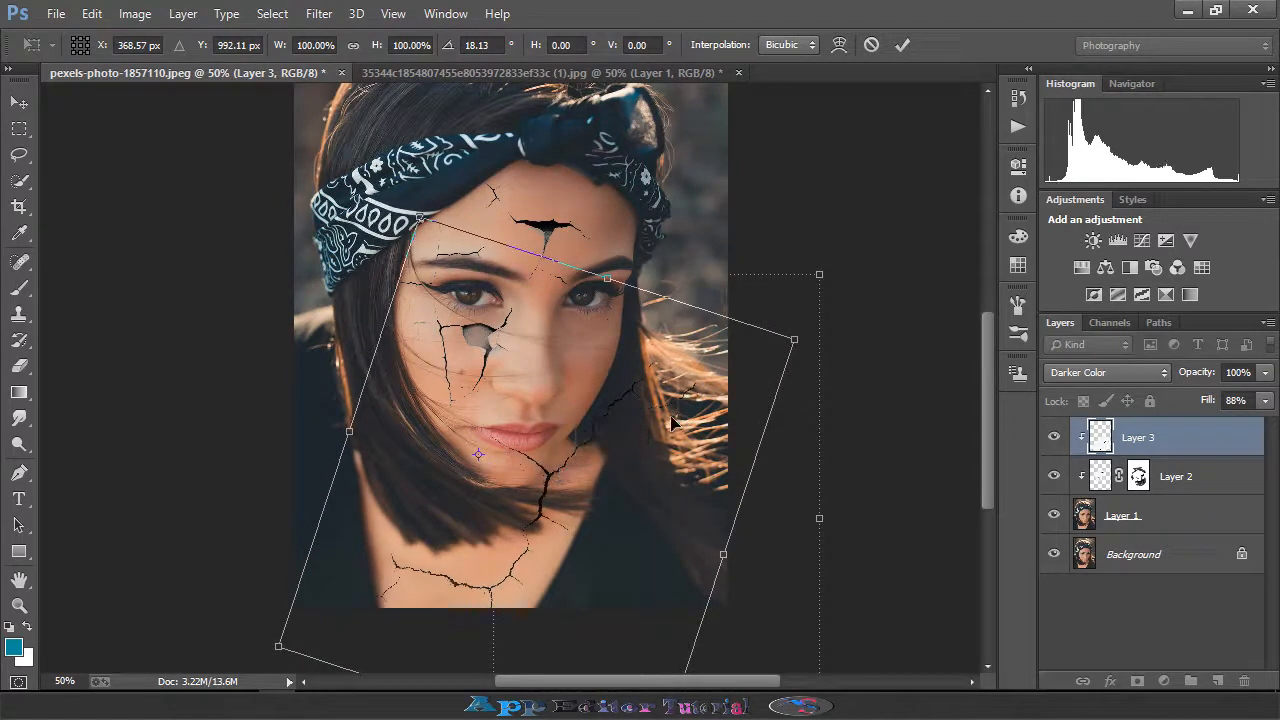
- Warp the new crack layer by dragging its grid so the cracks bend across the face, then commit
click(846, 46)
drag(671, 303, 530, 277)
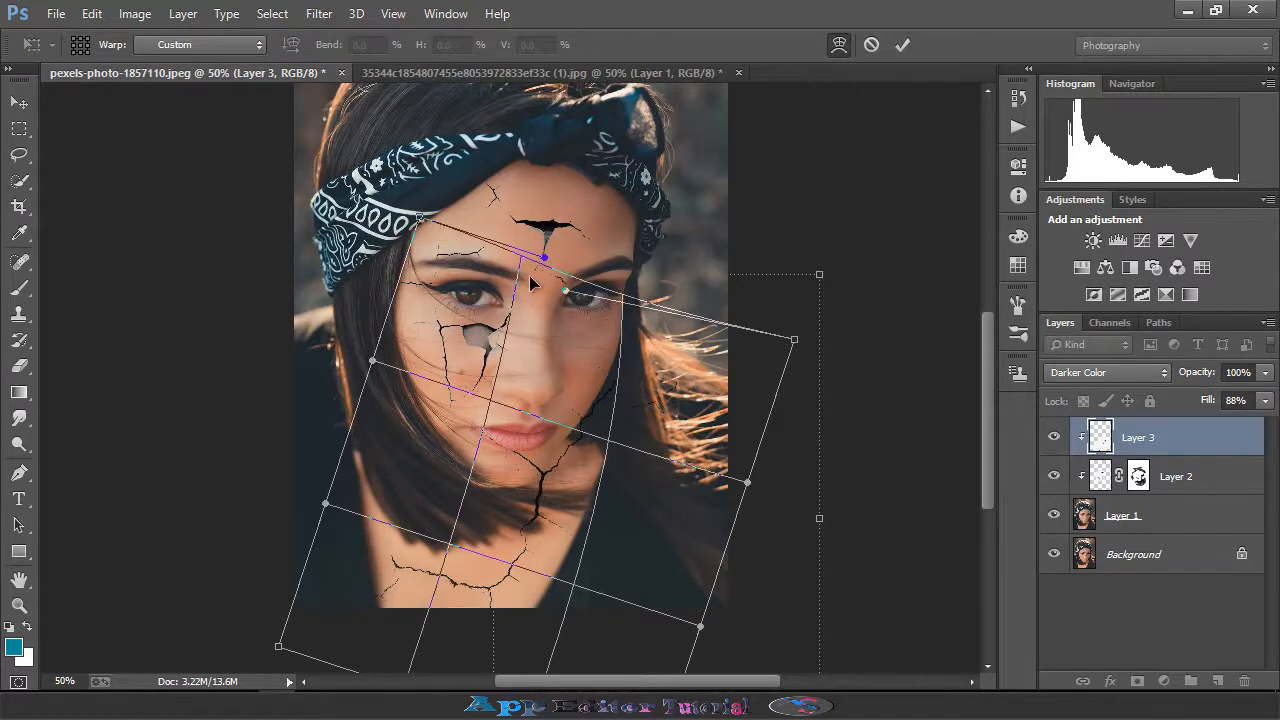
drag(612, 392, 576, 372)
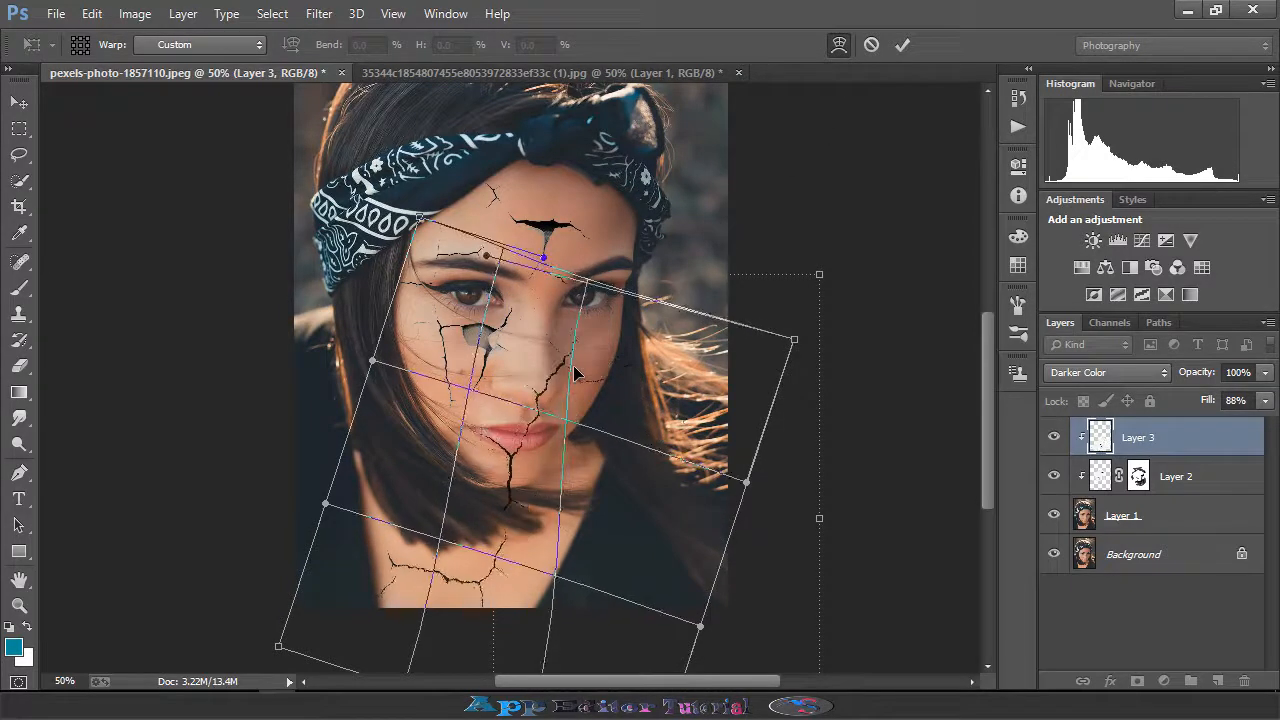
drag(654, 302, 647, 305)
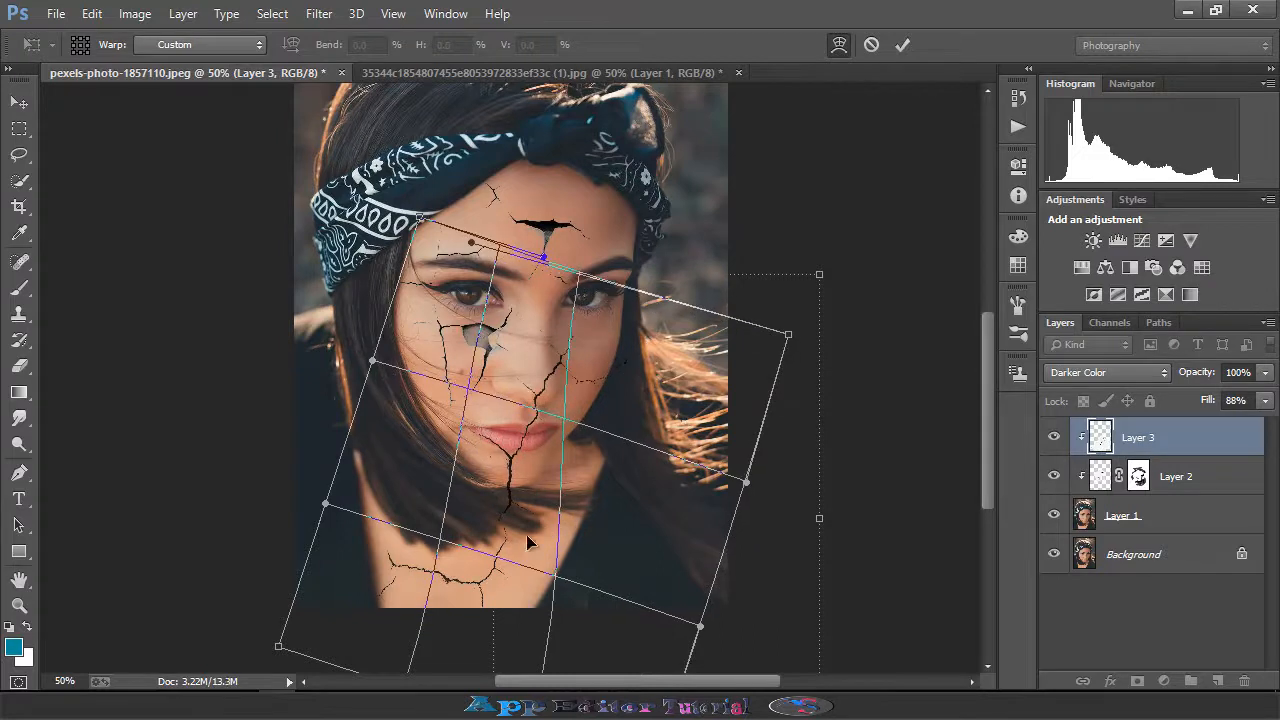
drag(492, 580, 496, 568)
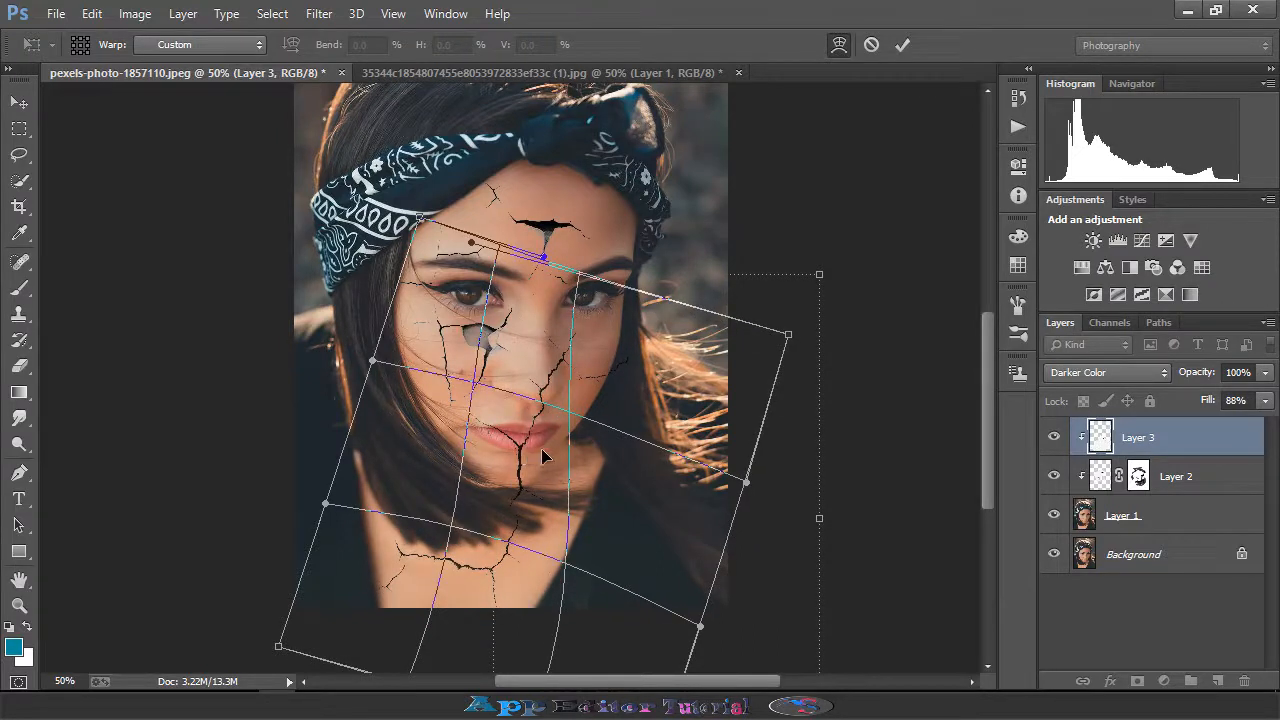
click(903, 45)
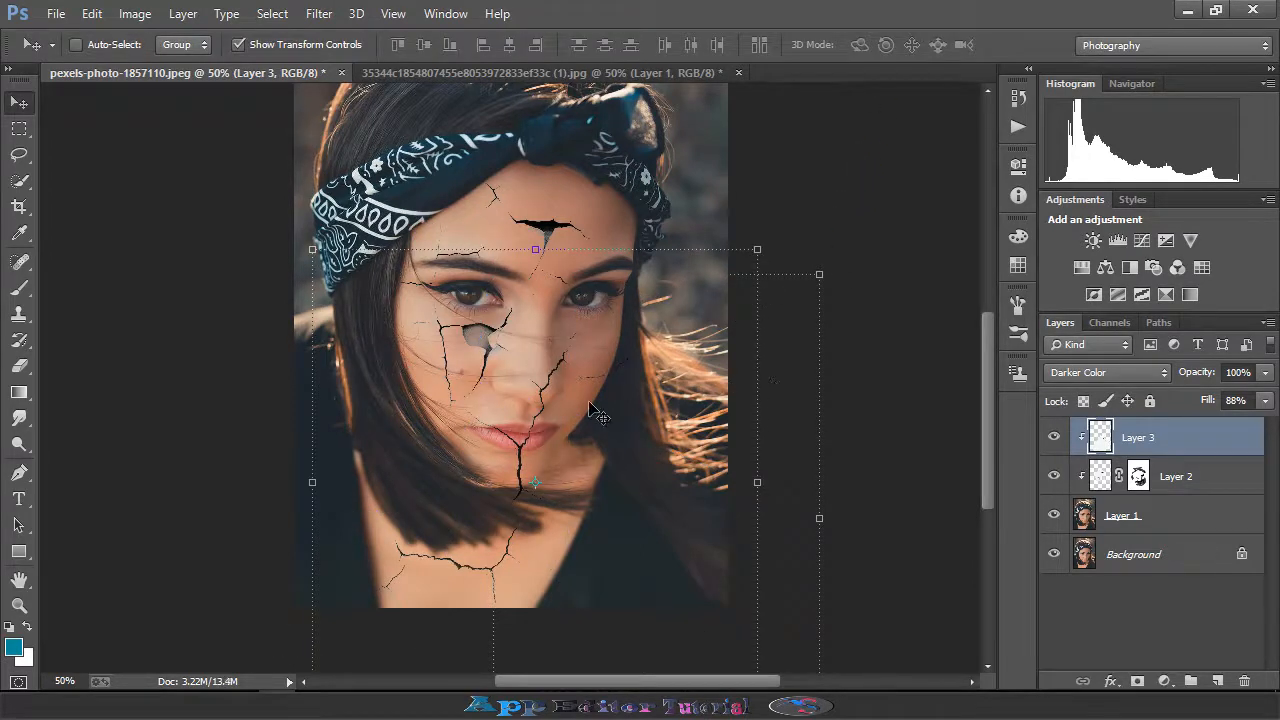
- Add a layer mask to the new crack layer
click(19, 366)
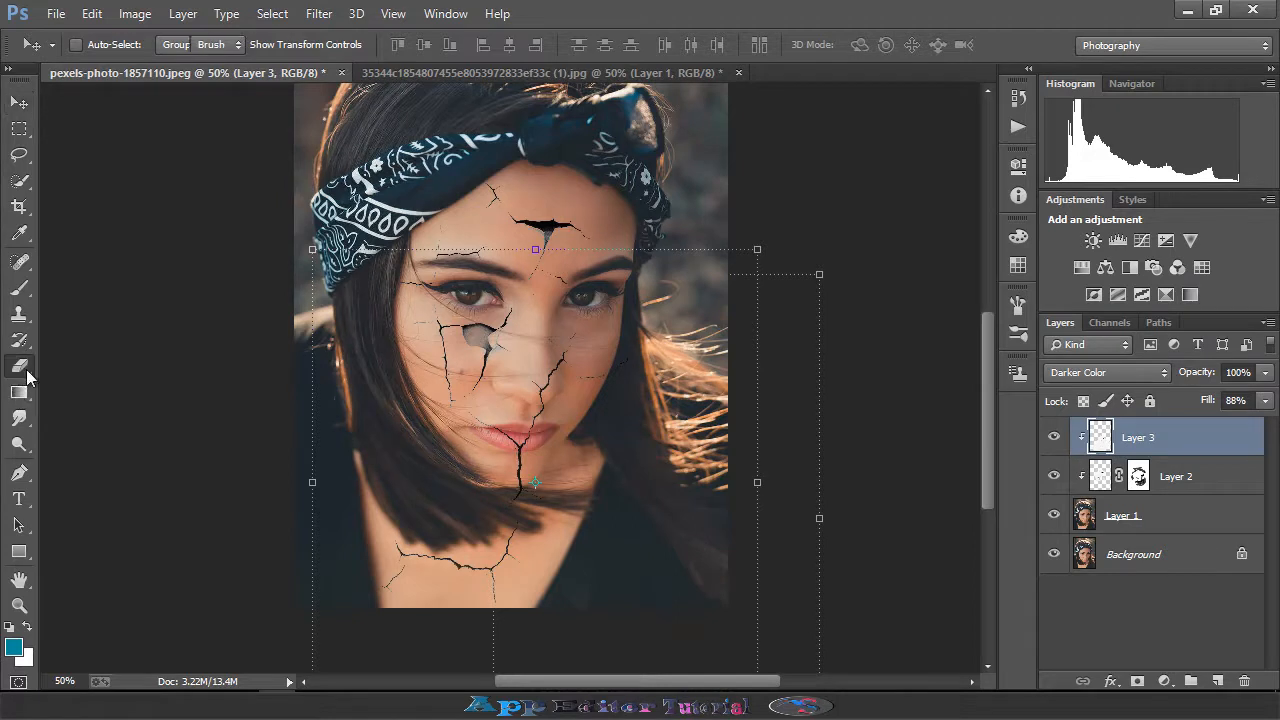
key(ctrl+plus)
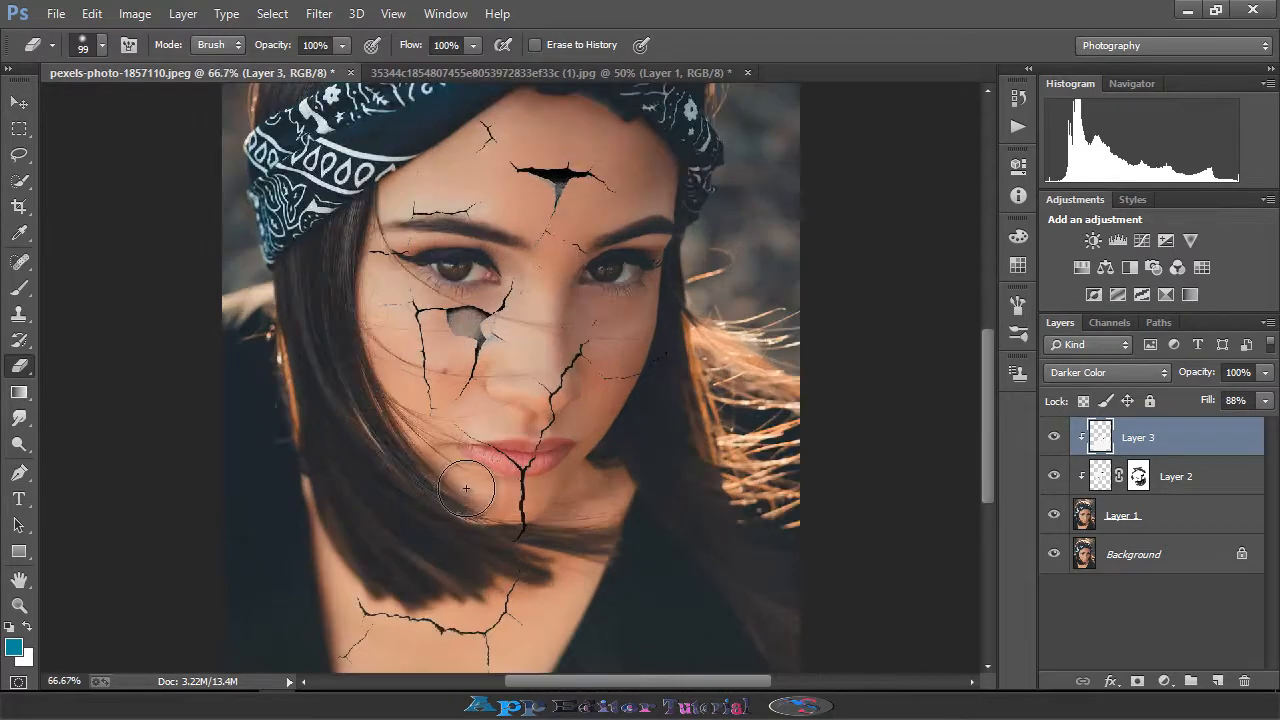
scroll(500, 520, down, 1)
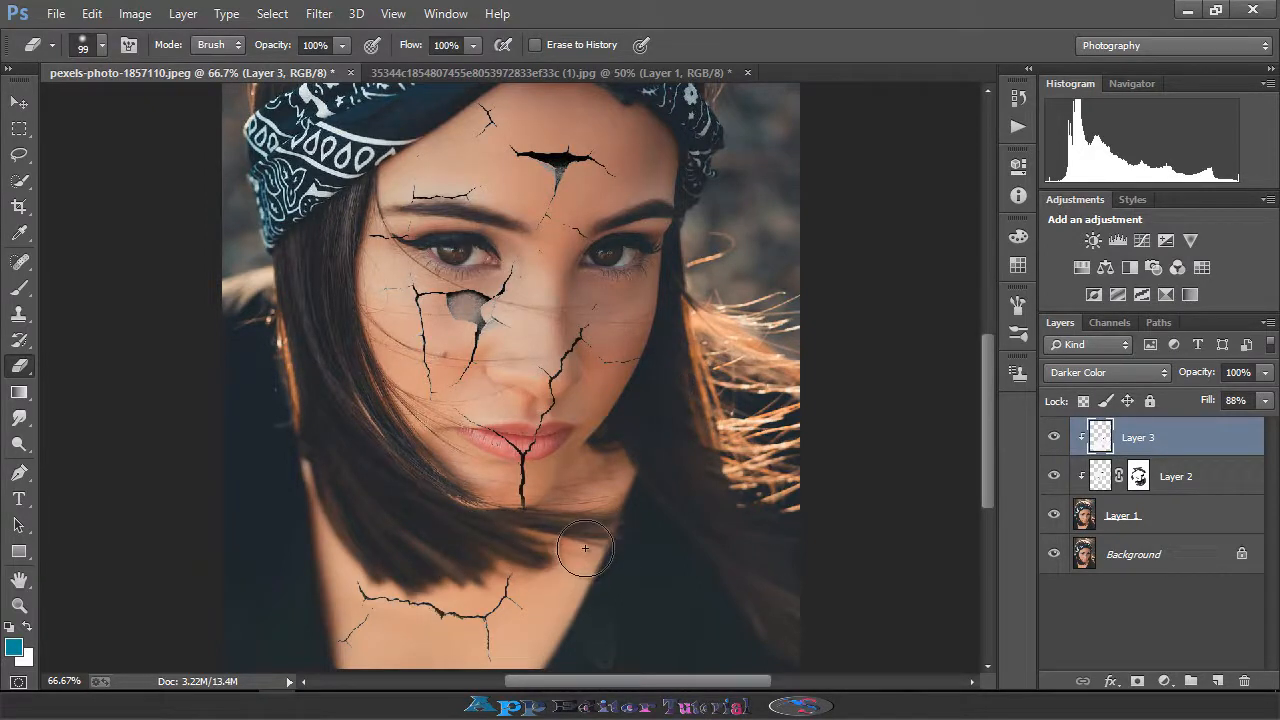
scroll(578, 545, down, 2)
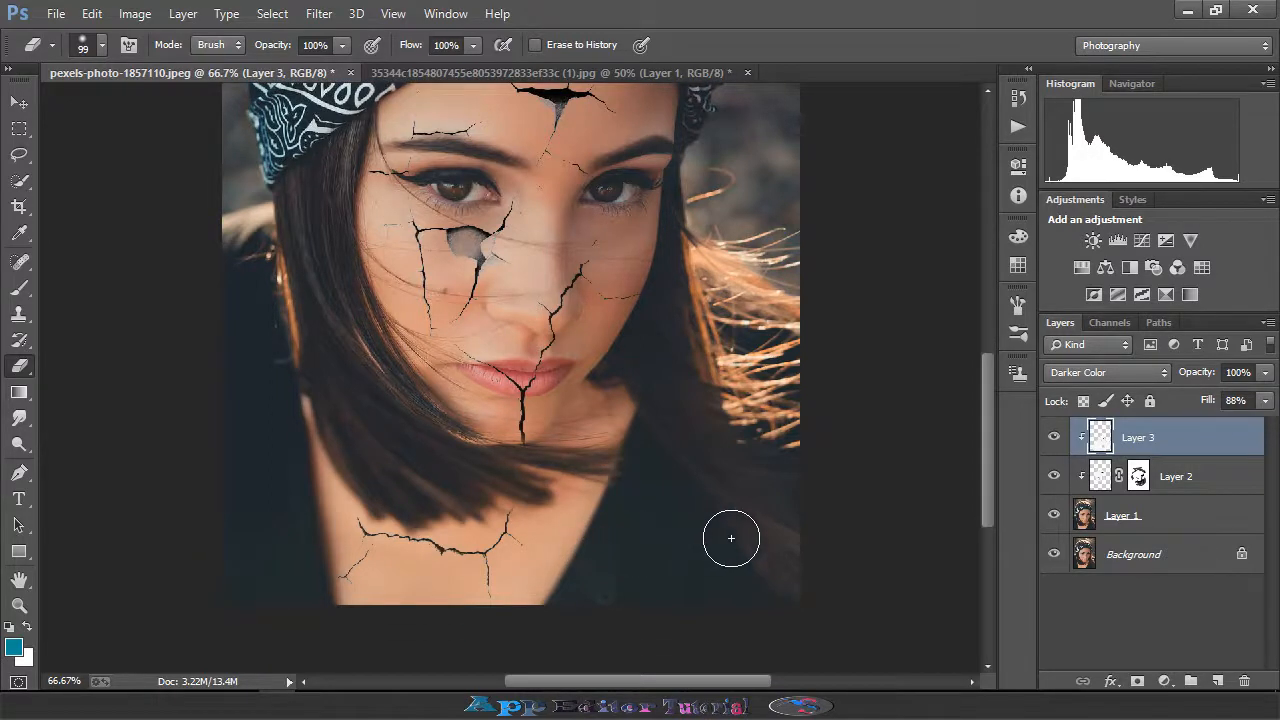
scroll(760, 530, up, 2)
click(1137, 681)
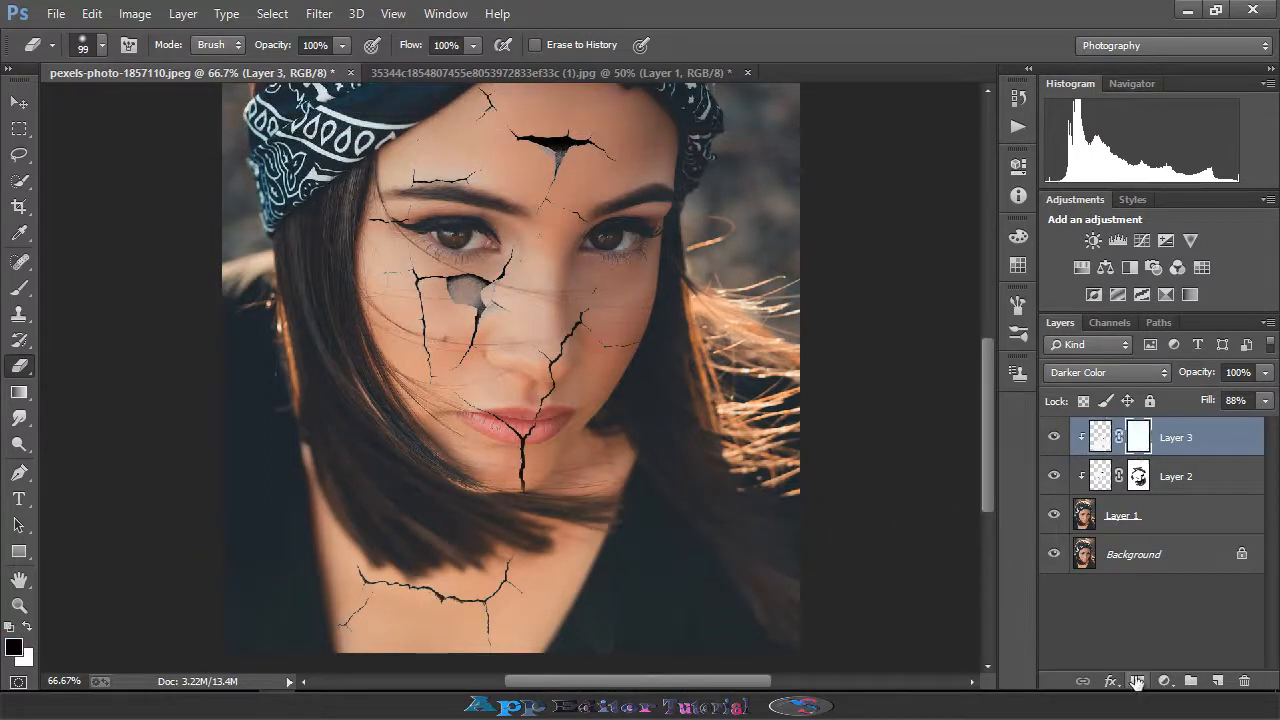
- Paint on the new crack layer's mask with the Brush tool to hide the crack over the lips
click(19, 288)
scroll(637, 391, up, 1)
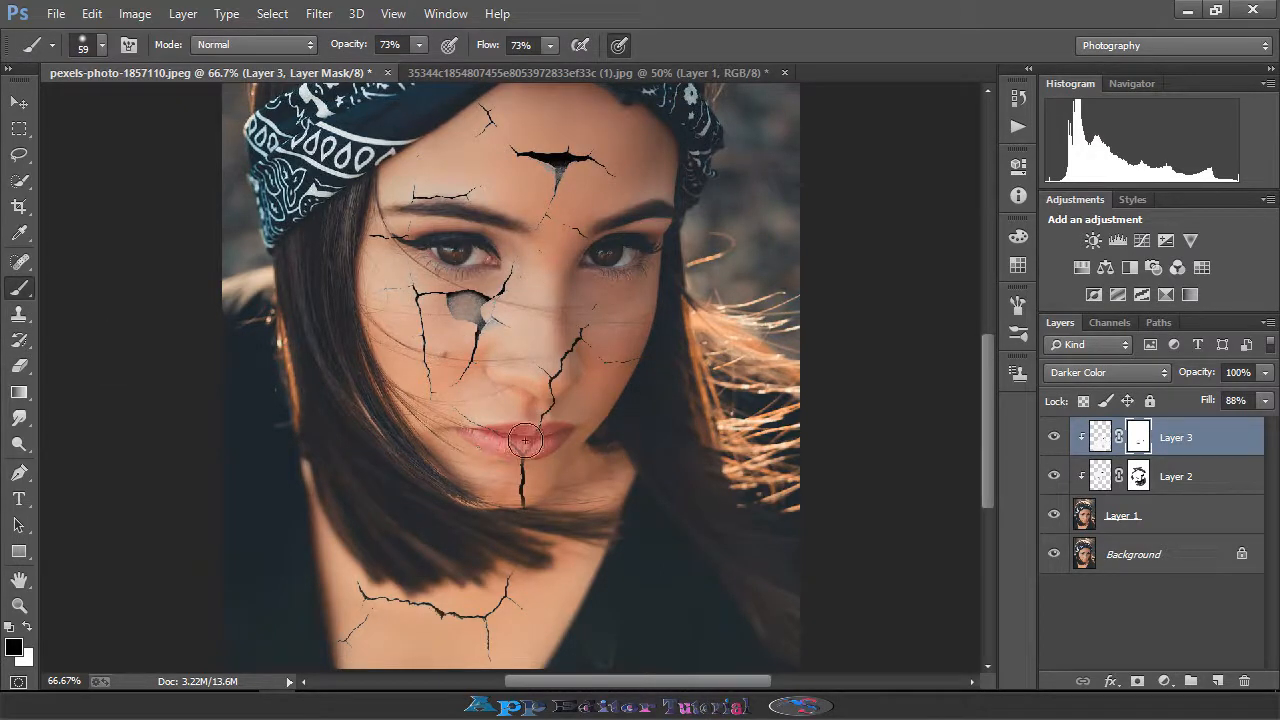
key(ctrl+plus)
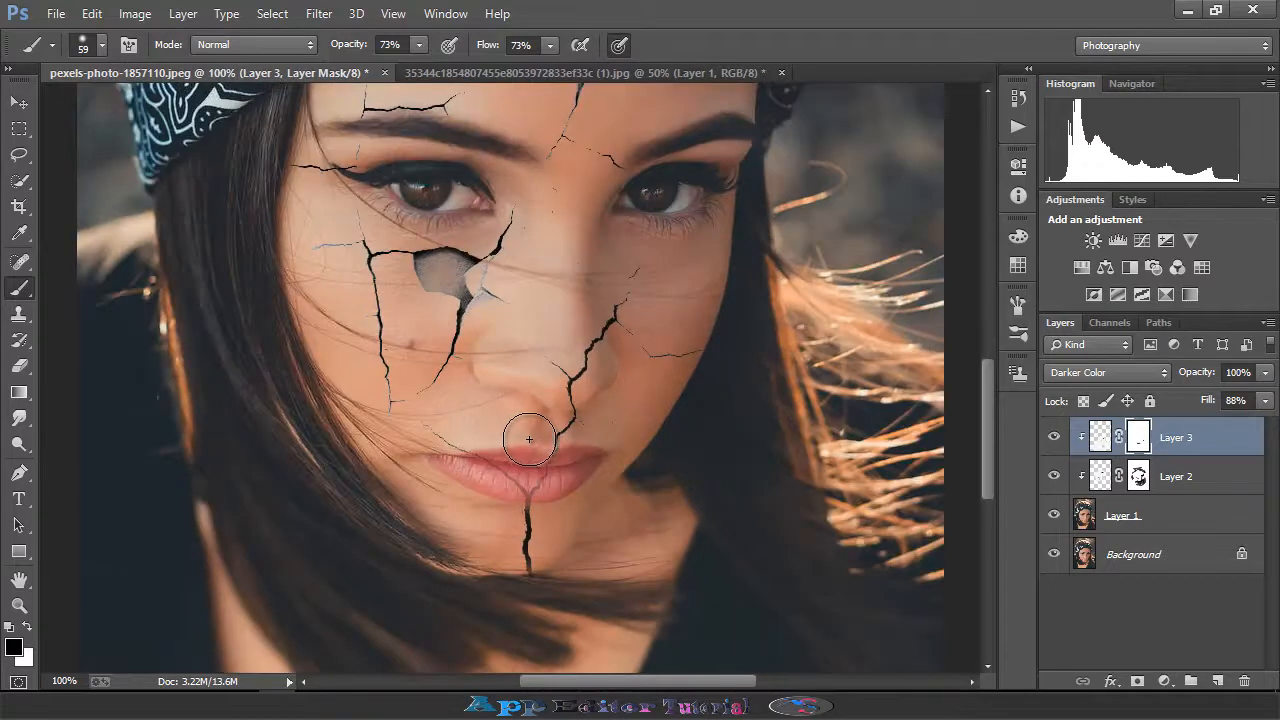
- Paint on the new crack layer's mask to hide the crack between the eyes
scroll(523, 434, down, 2)
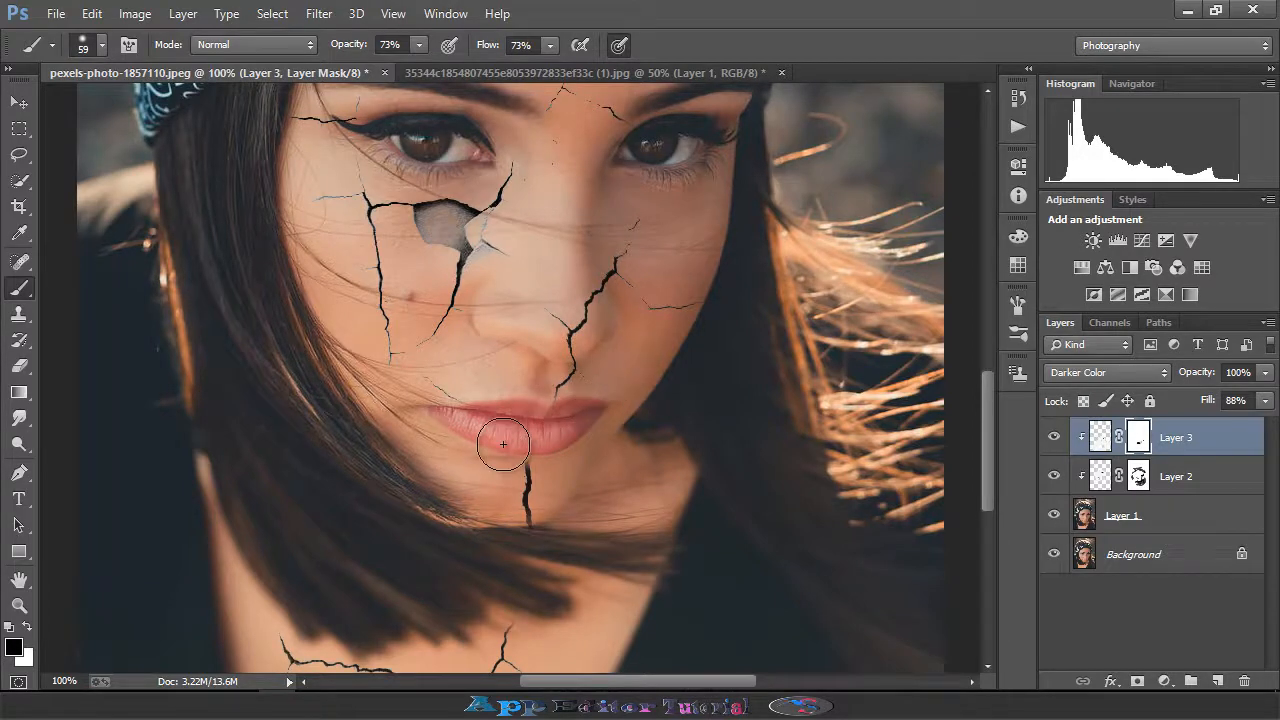
scroll(592, 428, down, 5)
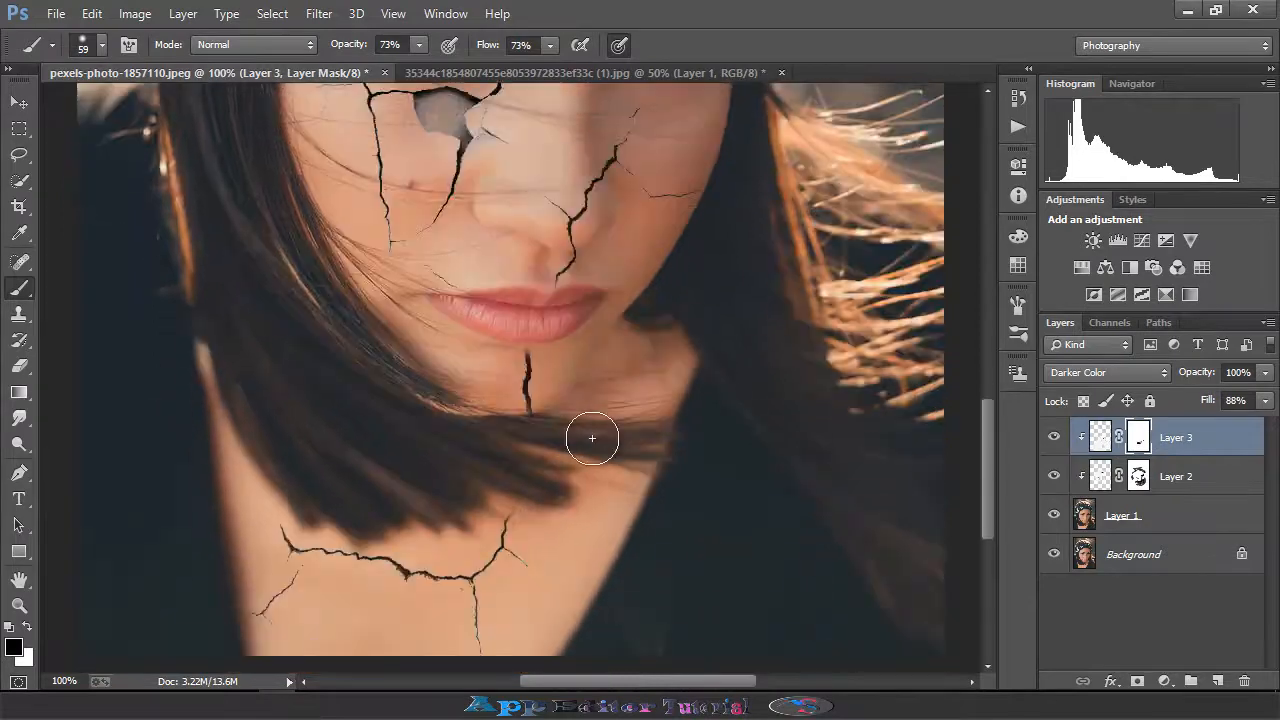
scroll(586, 537, up, 3)
scroll(584, 455, up, 3)
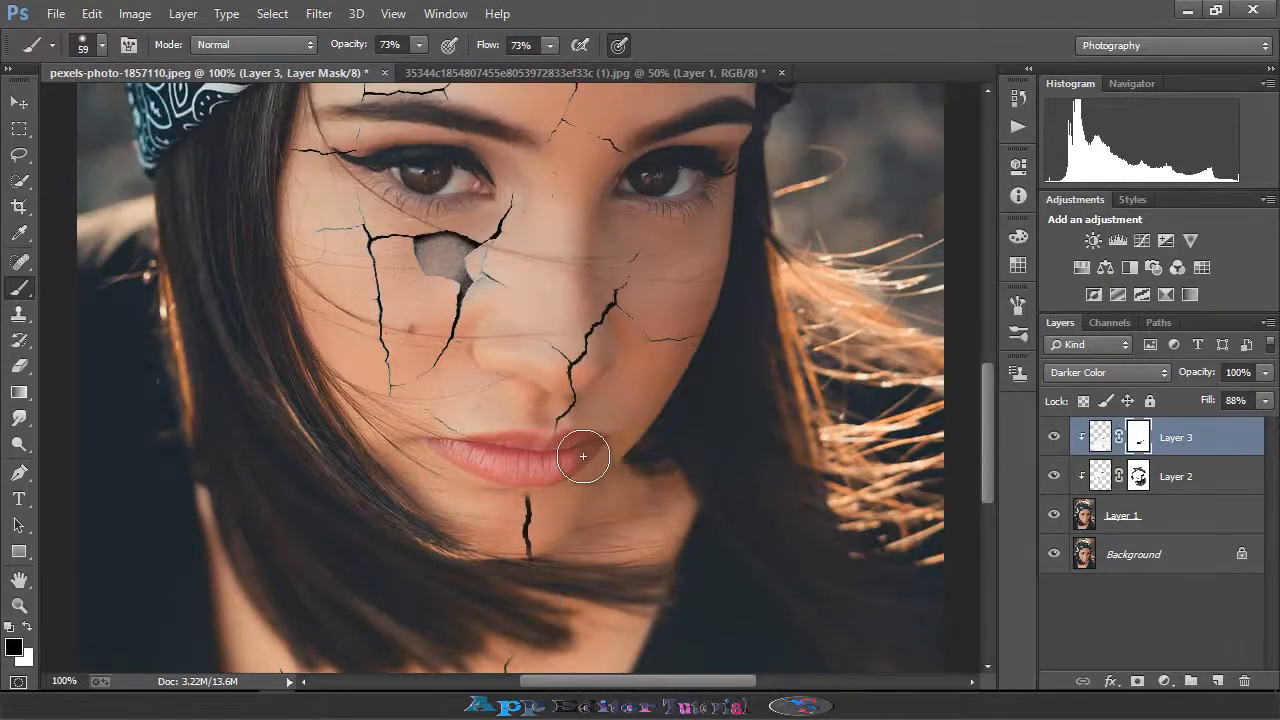
scroll(582, 326, up, 2)
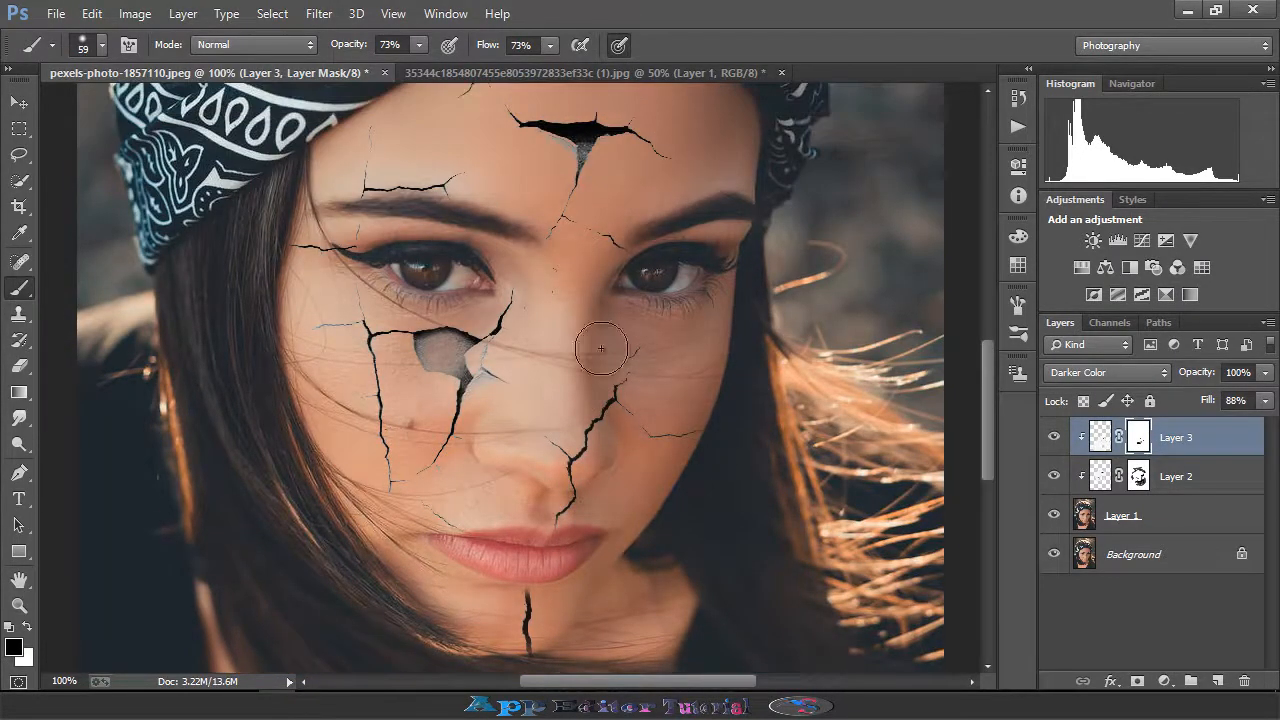
click(1140, 480)
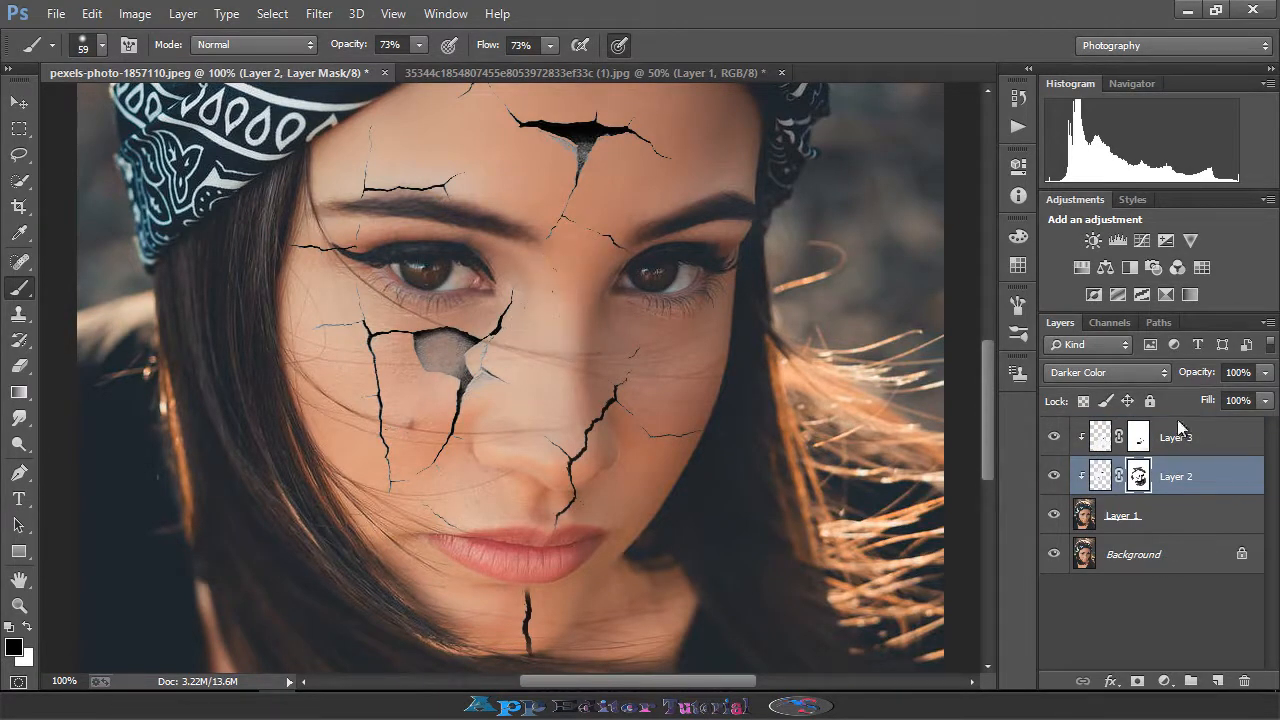
click(1139, 437)
drag(558, 284, 538, 312)
- Load the new crack layer's pixels as a selection
scroll(570, 300, up, 3)
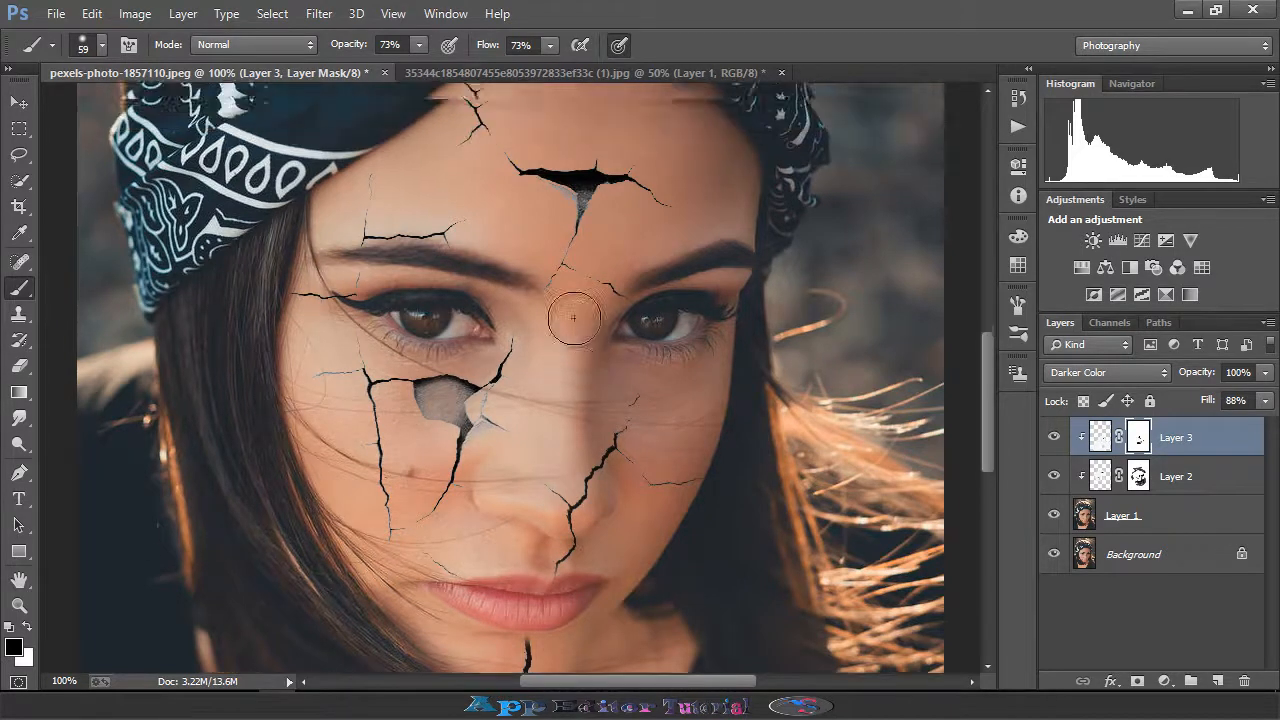
scroll(561, 392, down, 4)
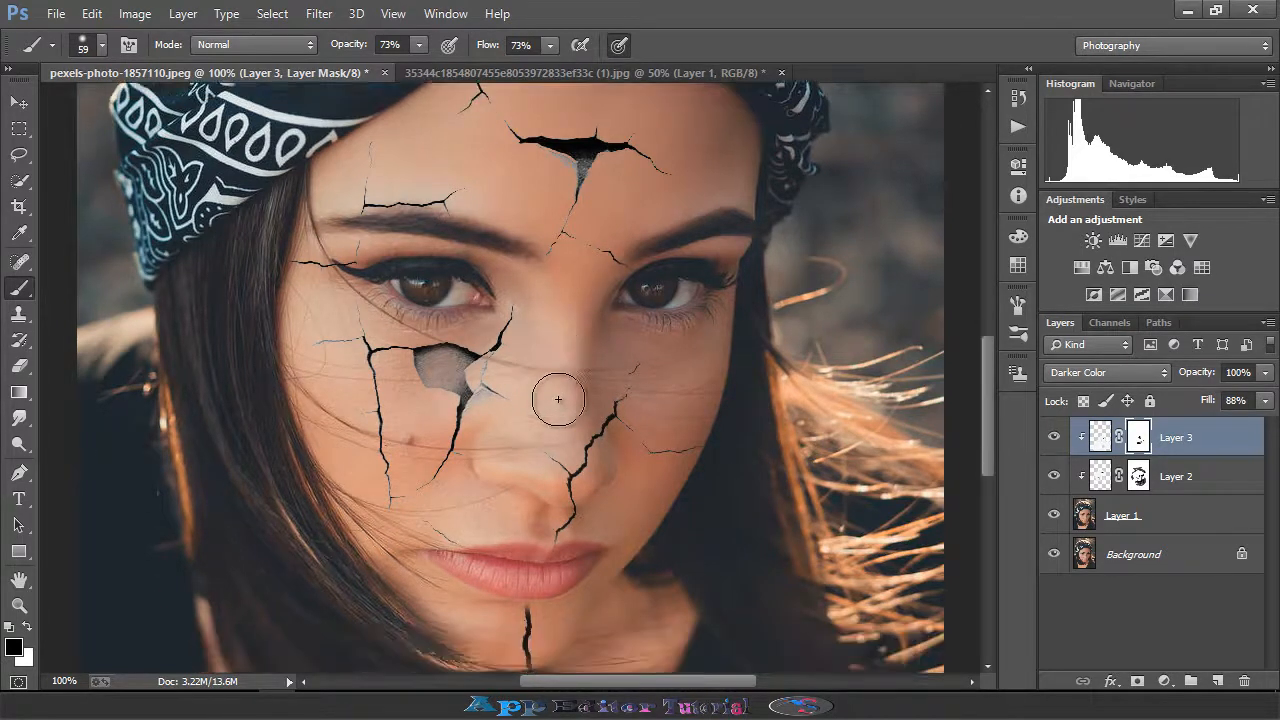
scroll(458, 470, down, 3)
scroll(458, 470, down, 4)
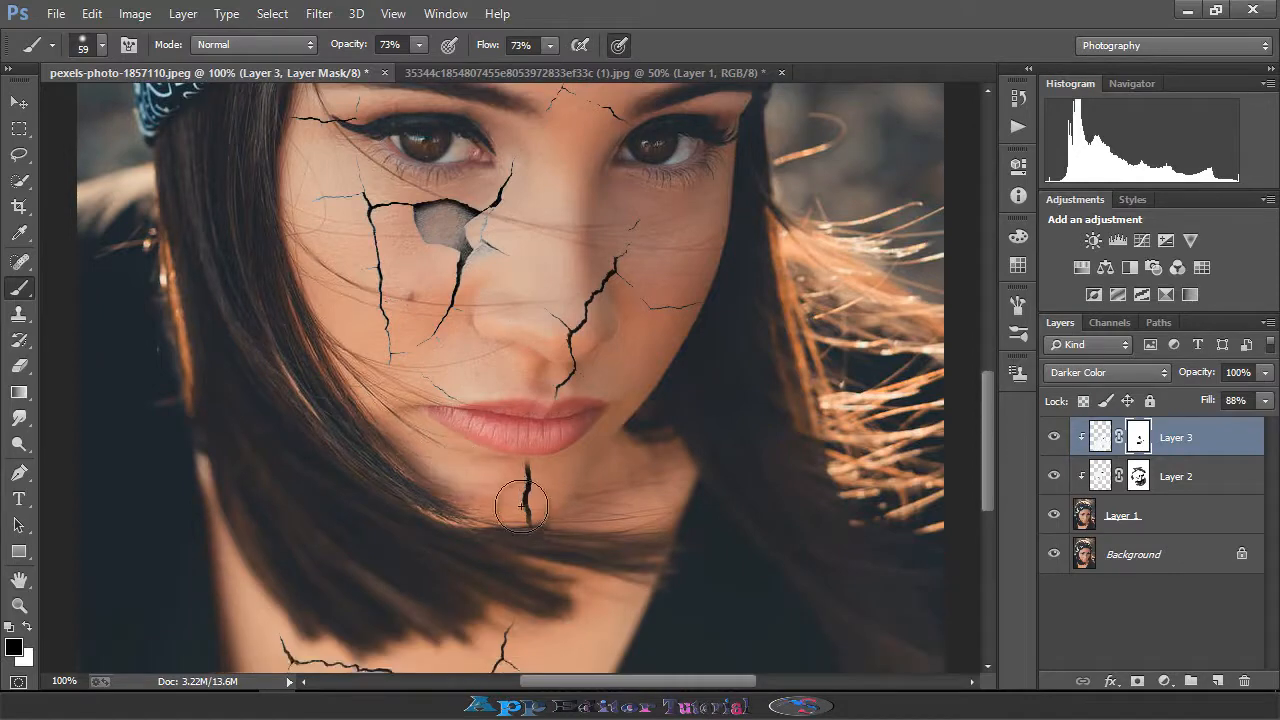
scroll(523, 494, down, 3)
scroll(465, 470, down, 4)
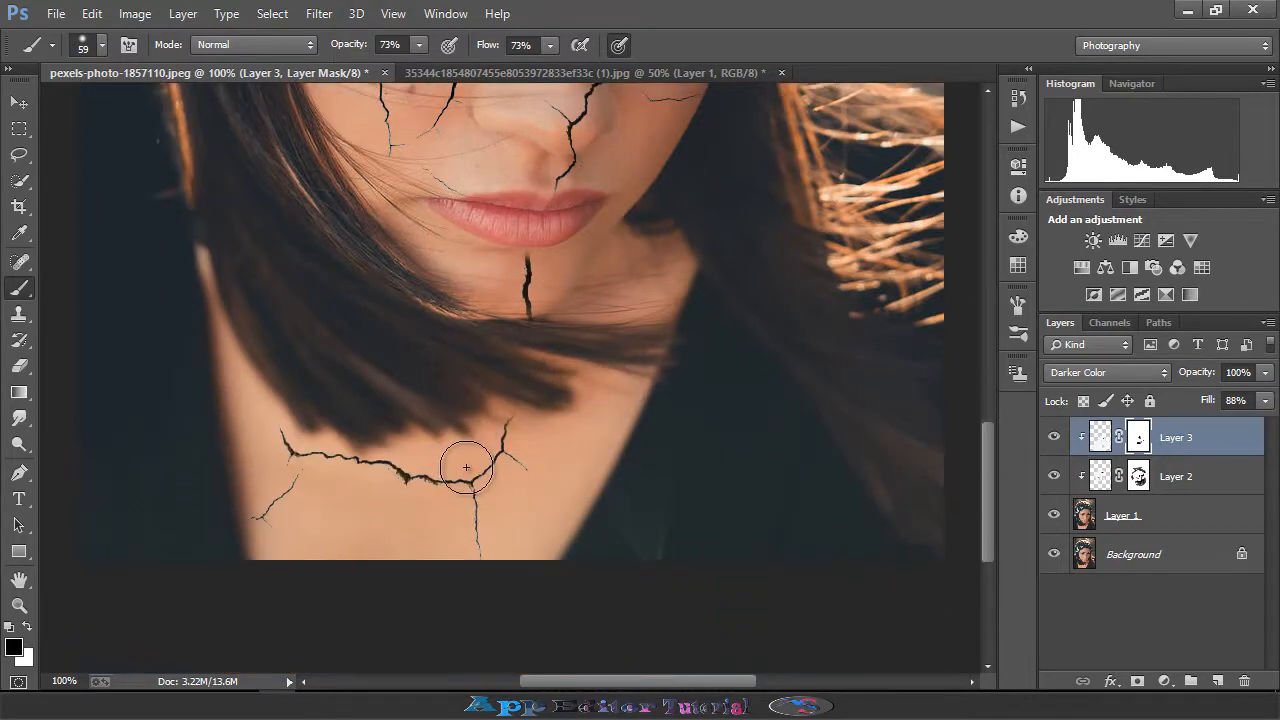
scroll(468, 462, up, 7)
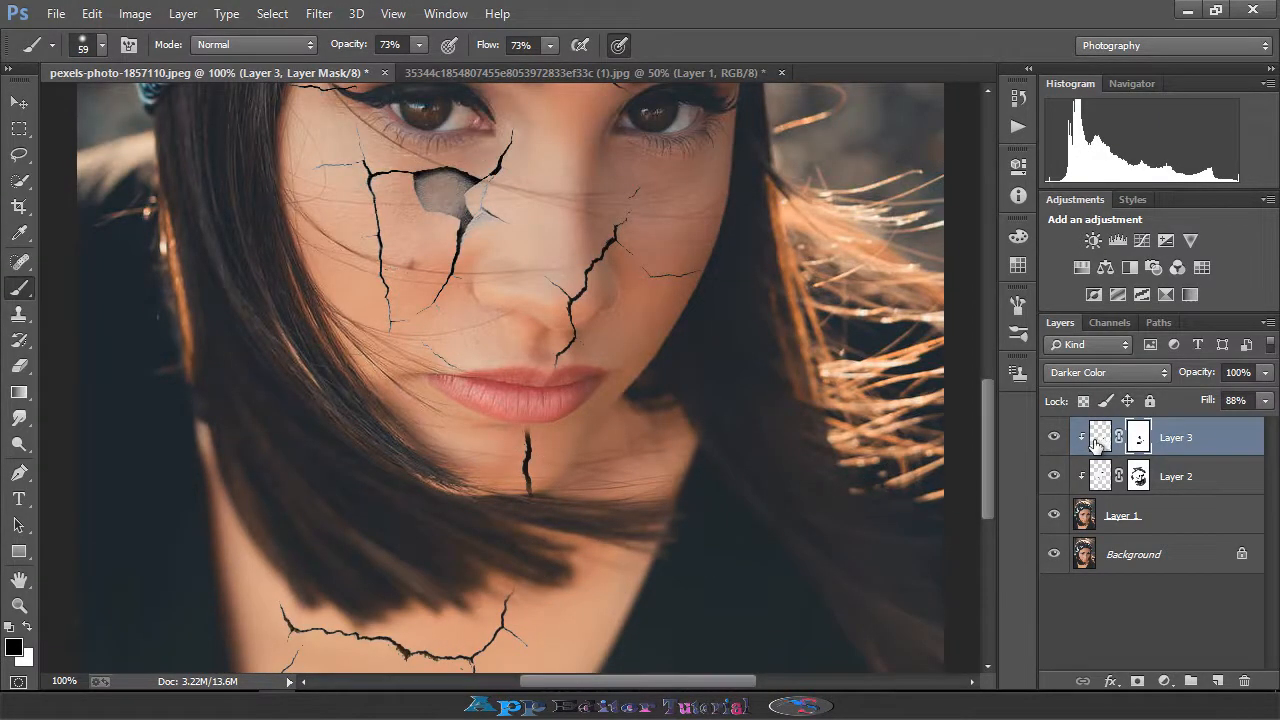
ctrl+click(1095, 441)
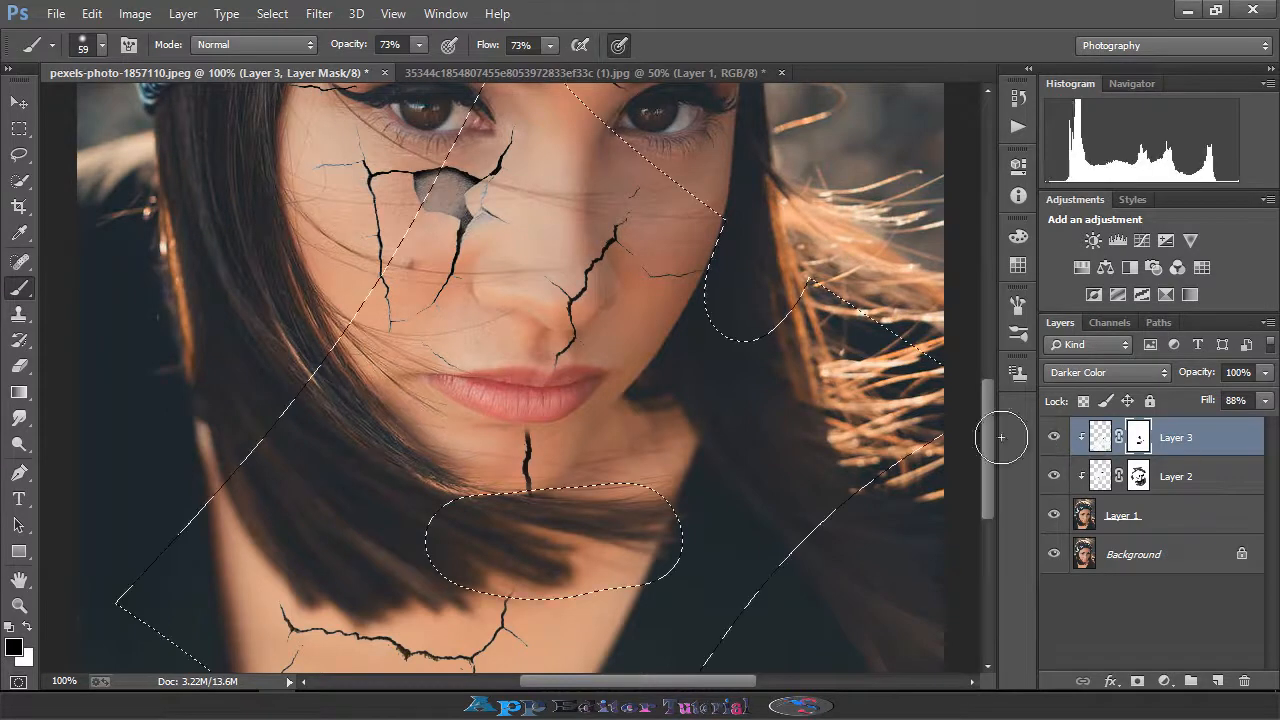
- Use the Eraser on the mask to touch up the area below the chin inside the selection
click(19, 365)
scroll(386, 443, down, 5)
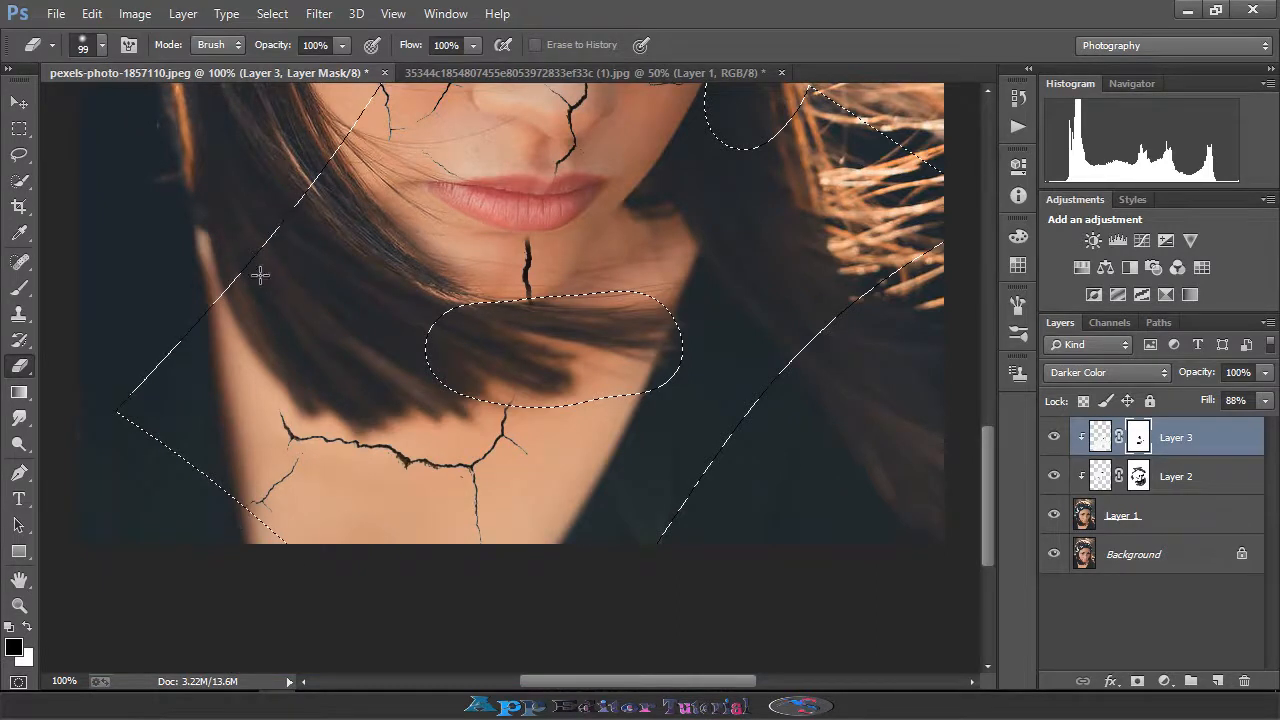
scroll(300, 290, up, 4)
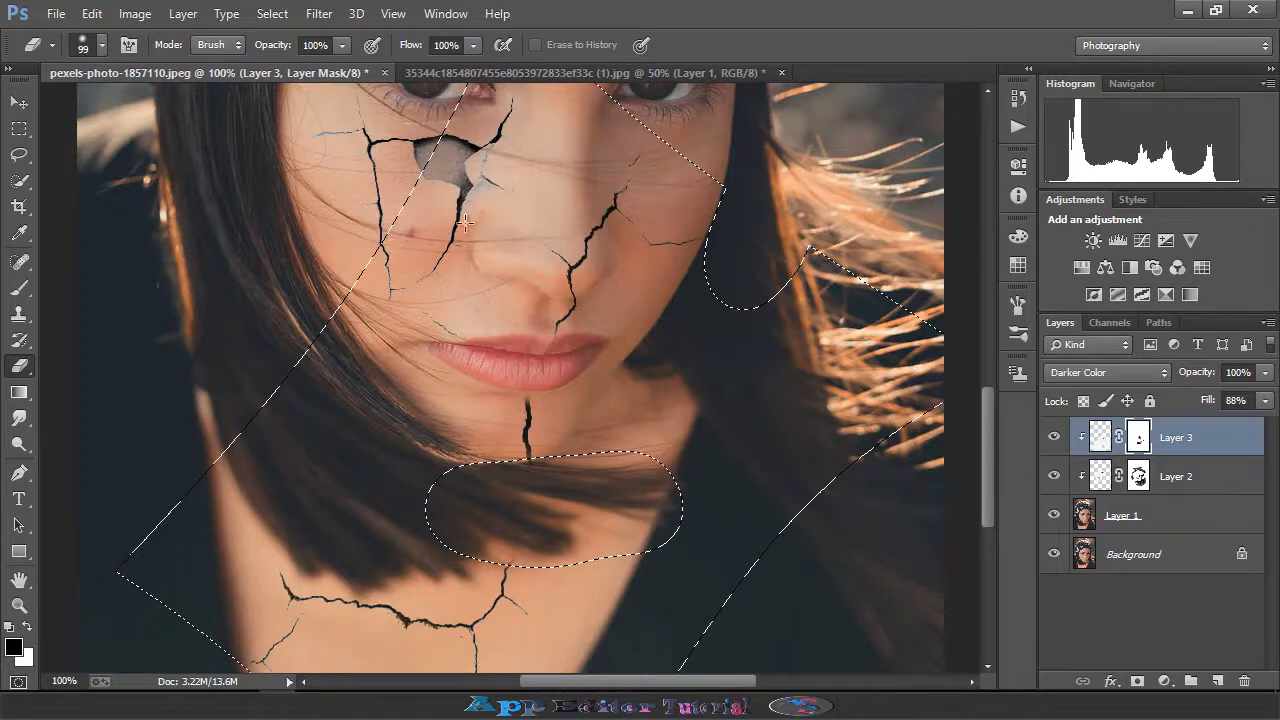
scroll(495, 205, up, 2)
scroll(535, 155, up, 3)
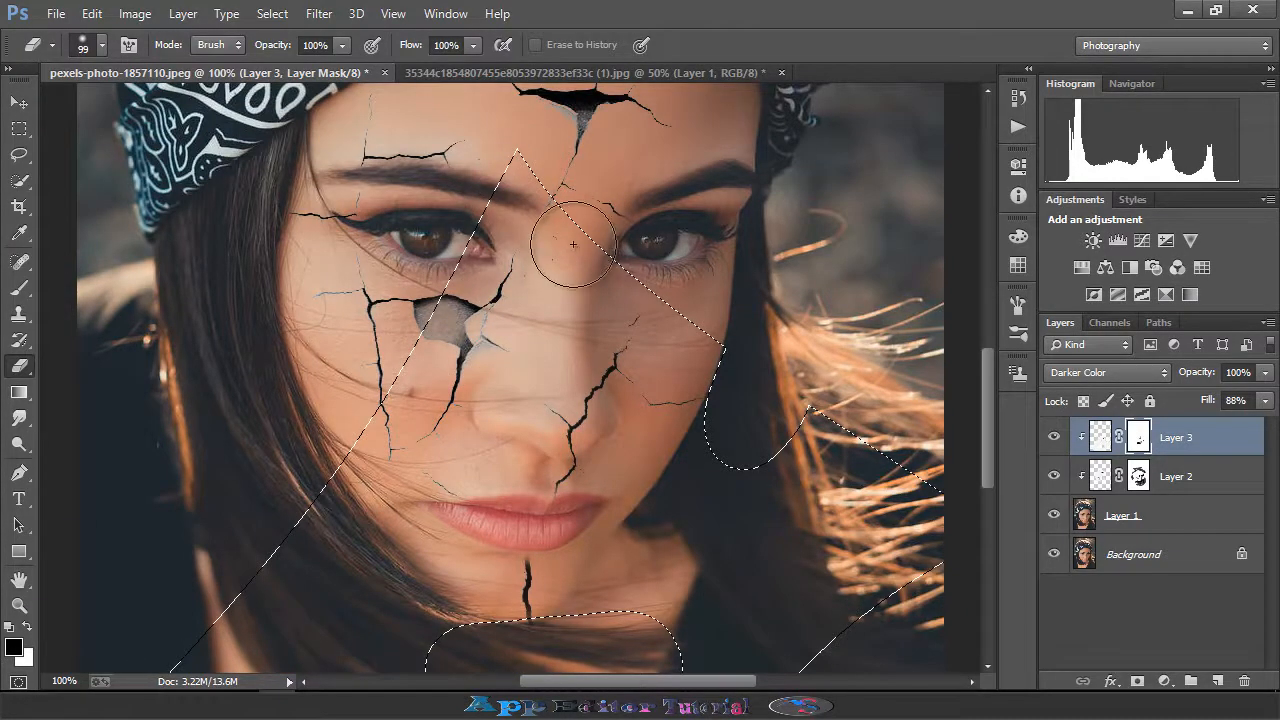
scroll(740, 340, down, 2)
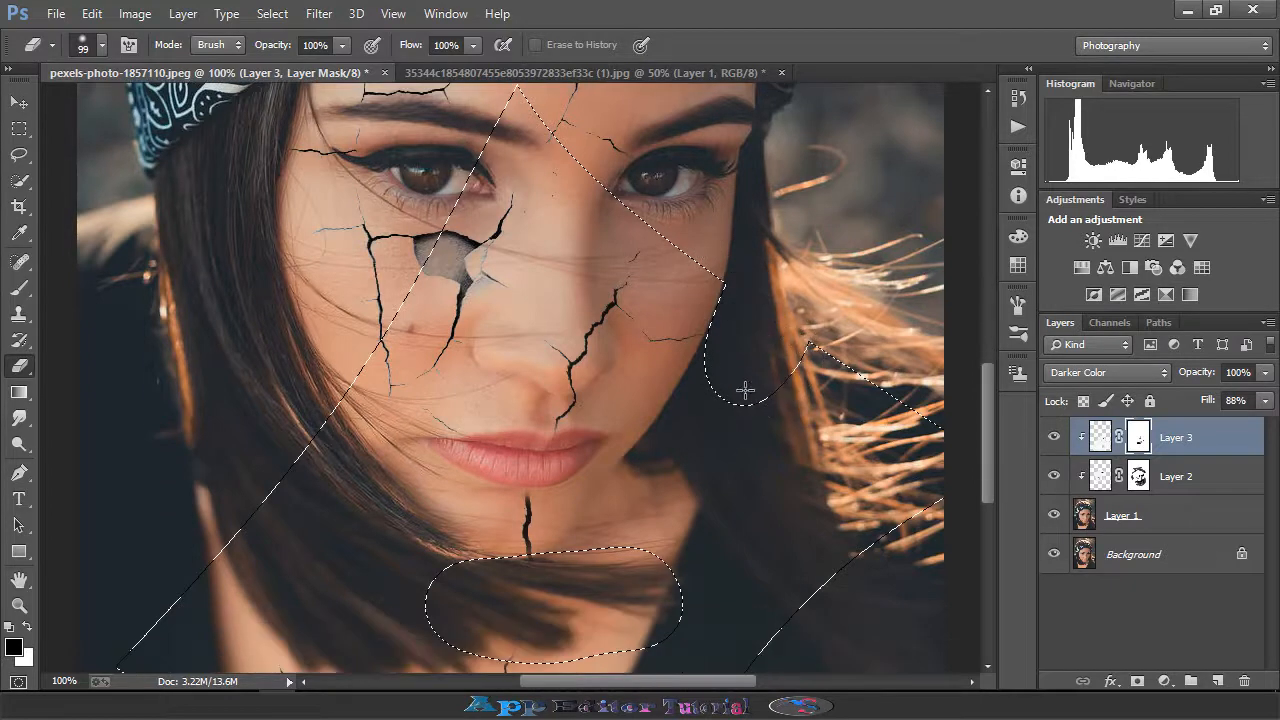
drag(763, 383, 690, 380)
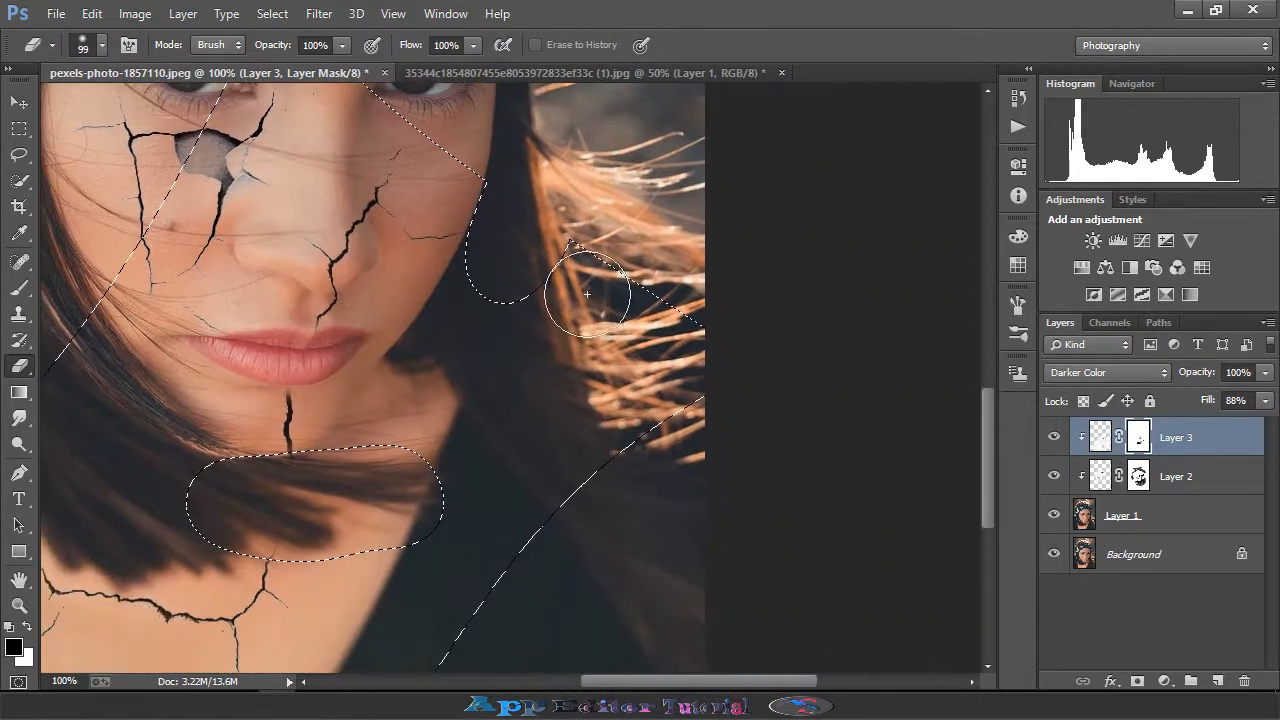
drag(410, 397, 395, 398)
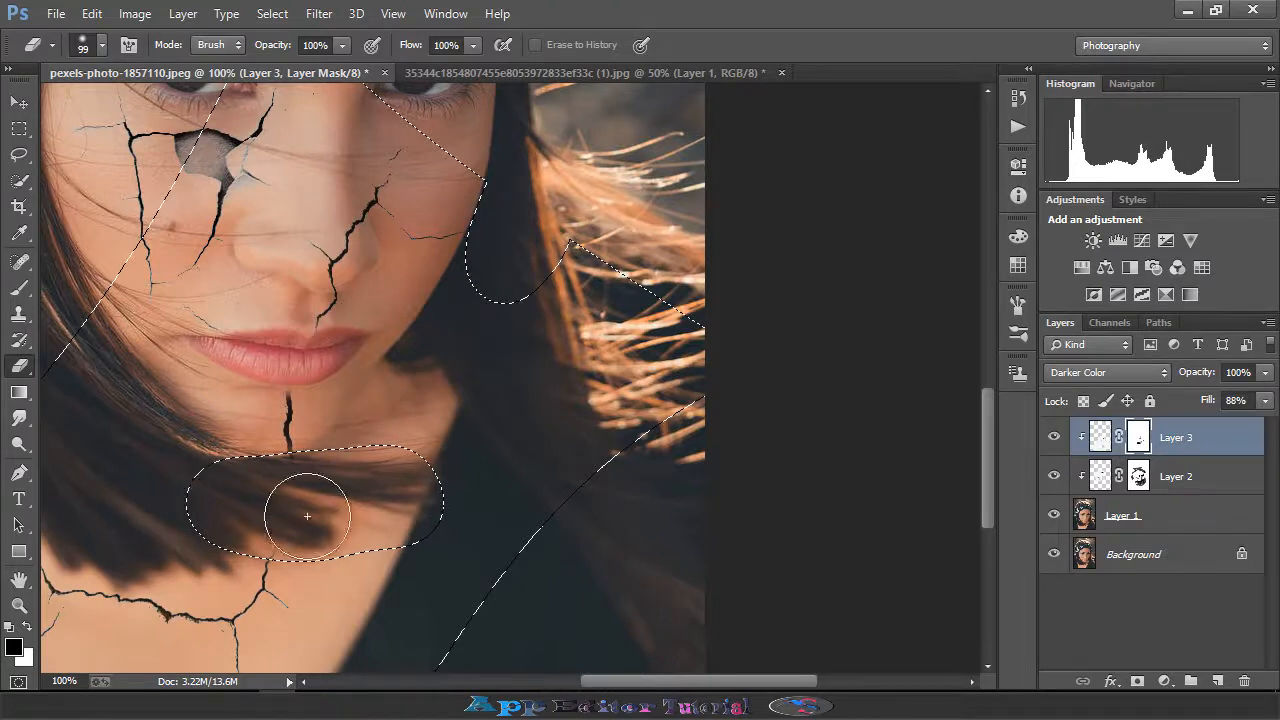
scroll(639, 399, down, 2)
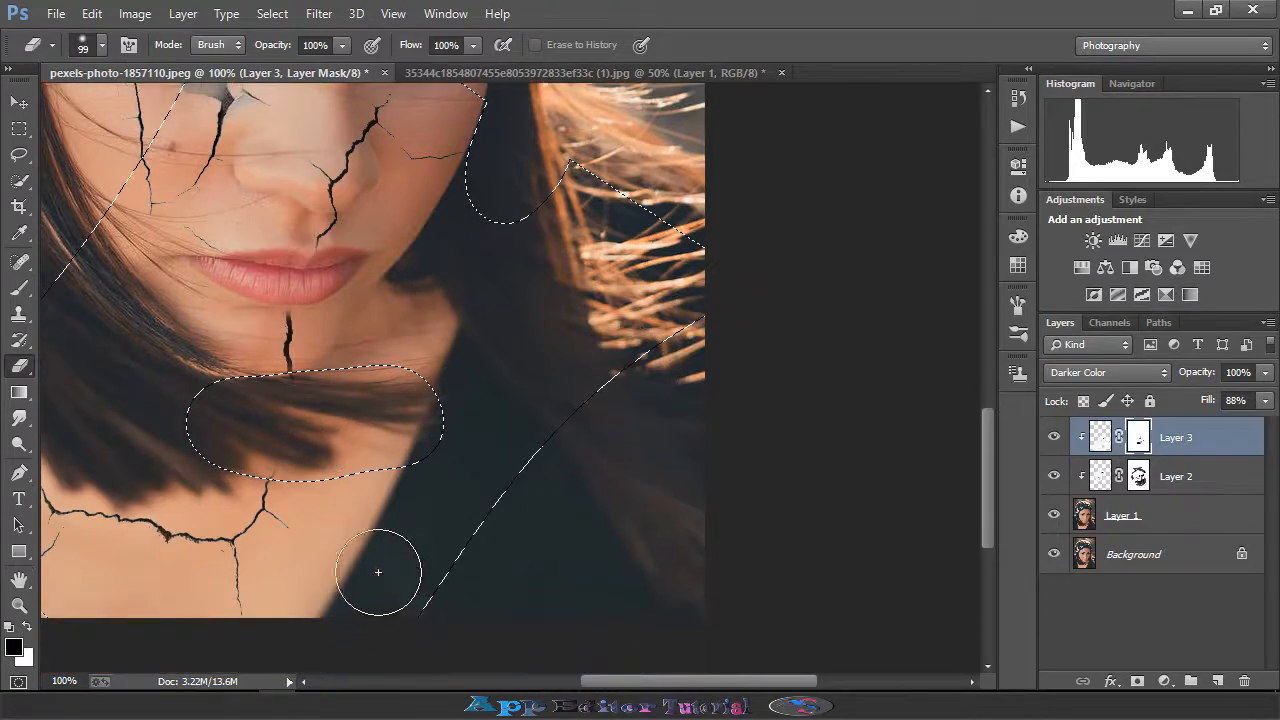
scroll(570, 405, up, 5)
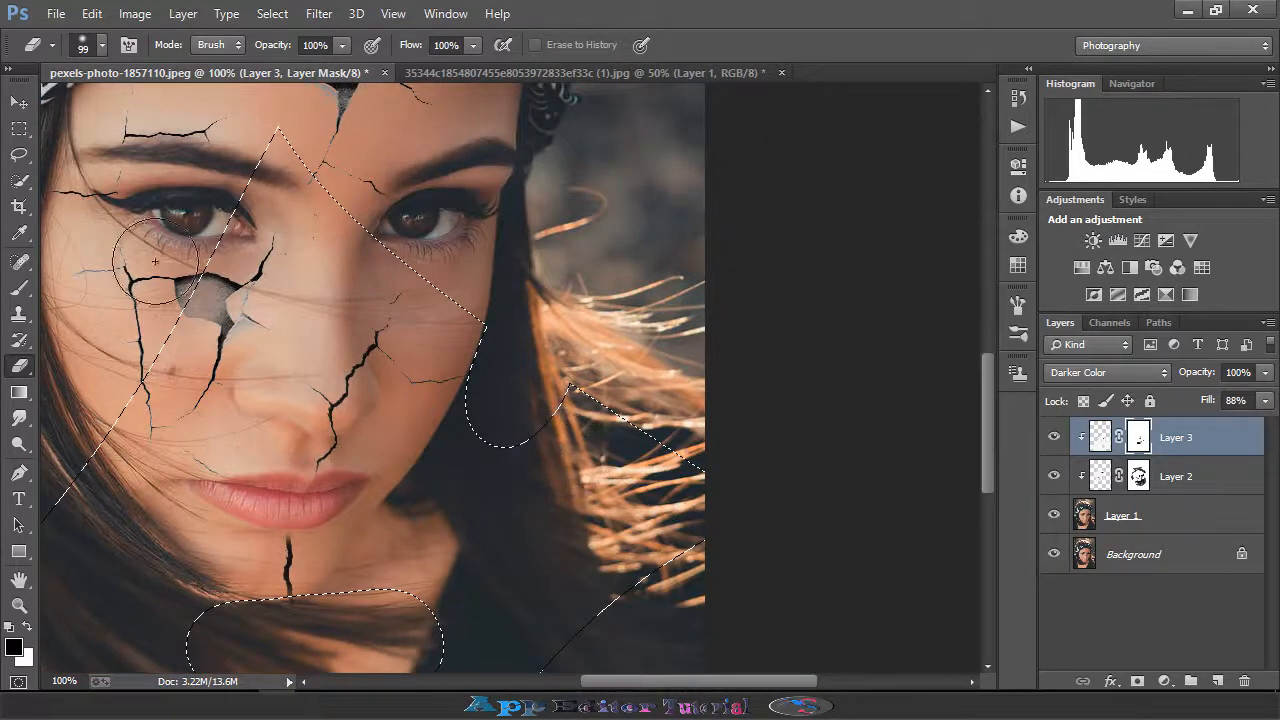
- Deselect the active selection
click(18, 154)
key(ctrl+d)
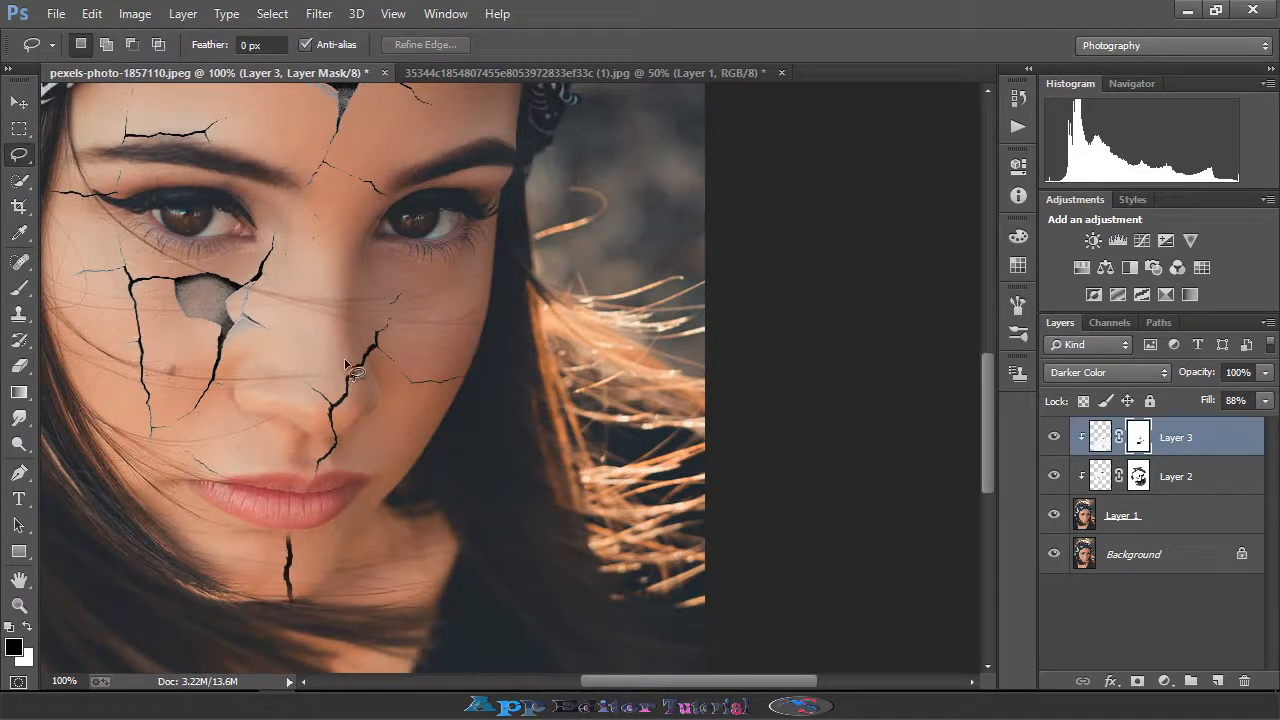
key(ctrl+minus)
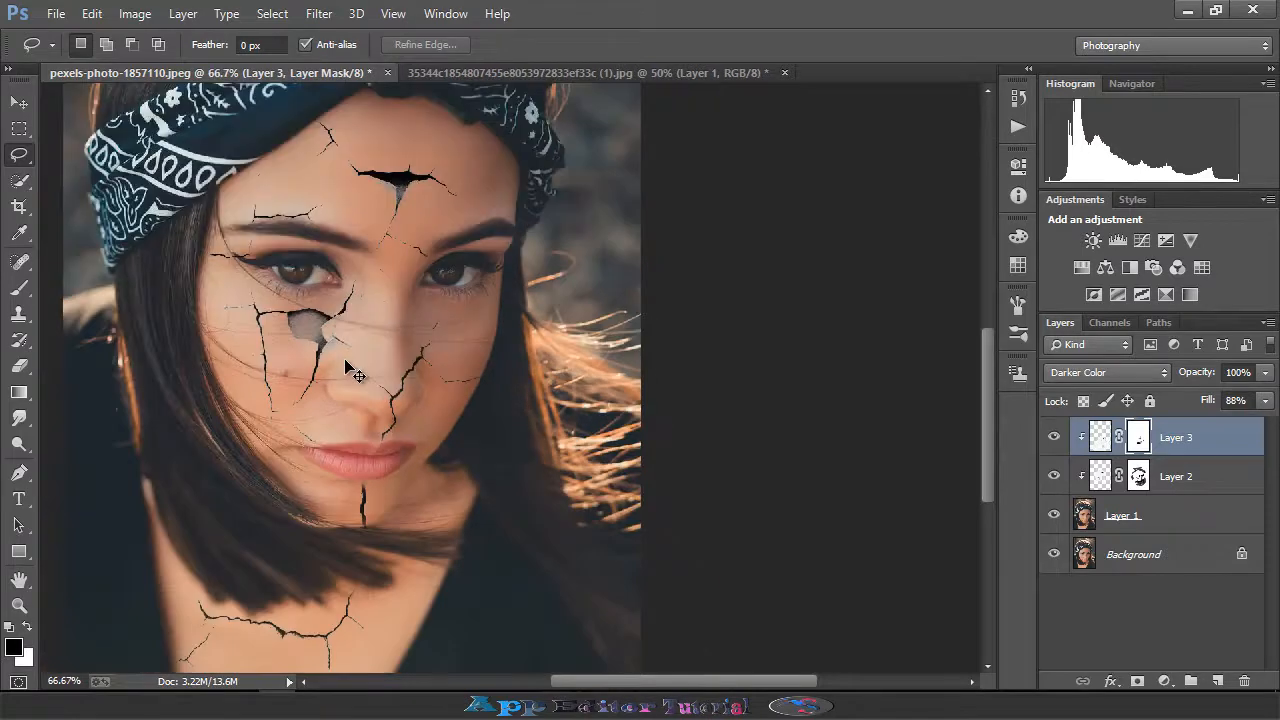
- Rotate the top crack layer's mask by about -5 degrees with free transform and commit it
key(ctrl+minus)
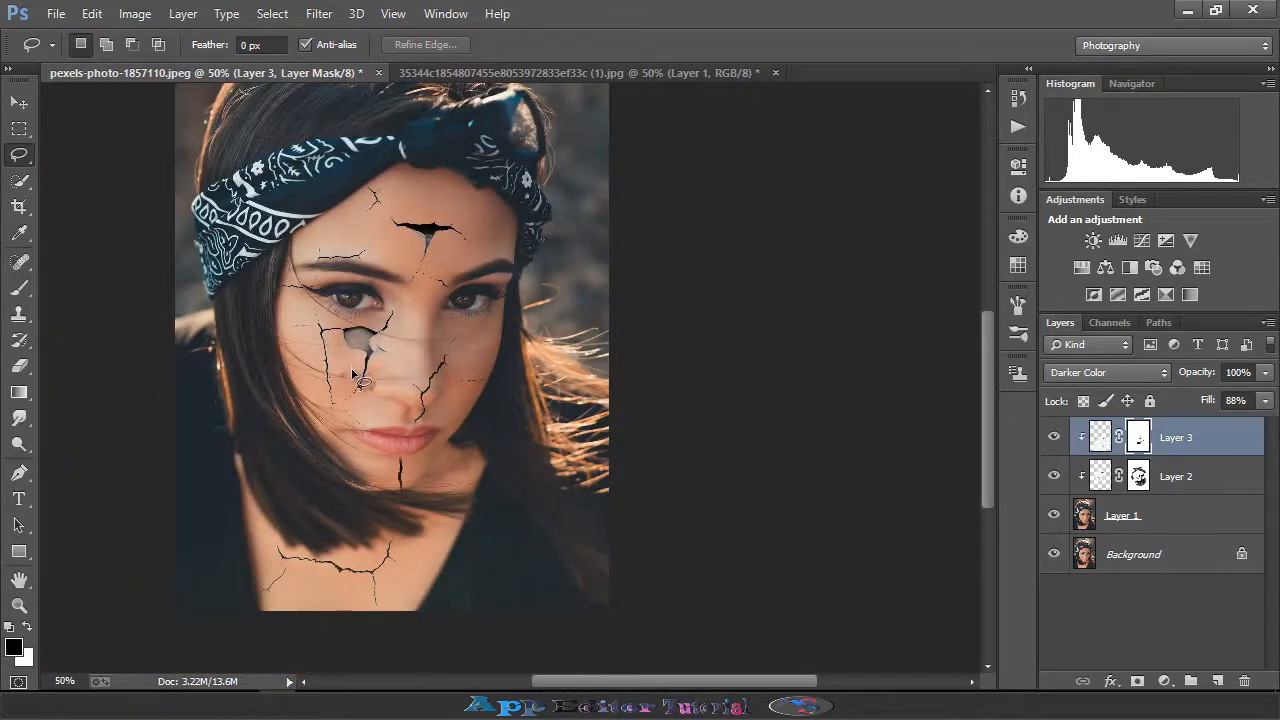
click(19, 102)
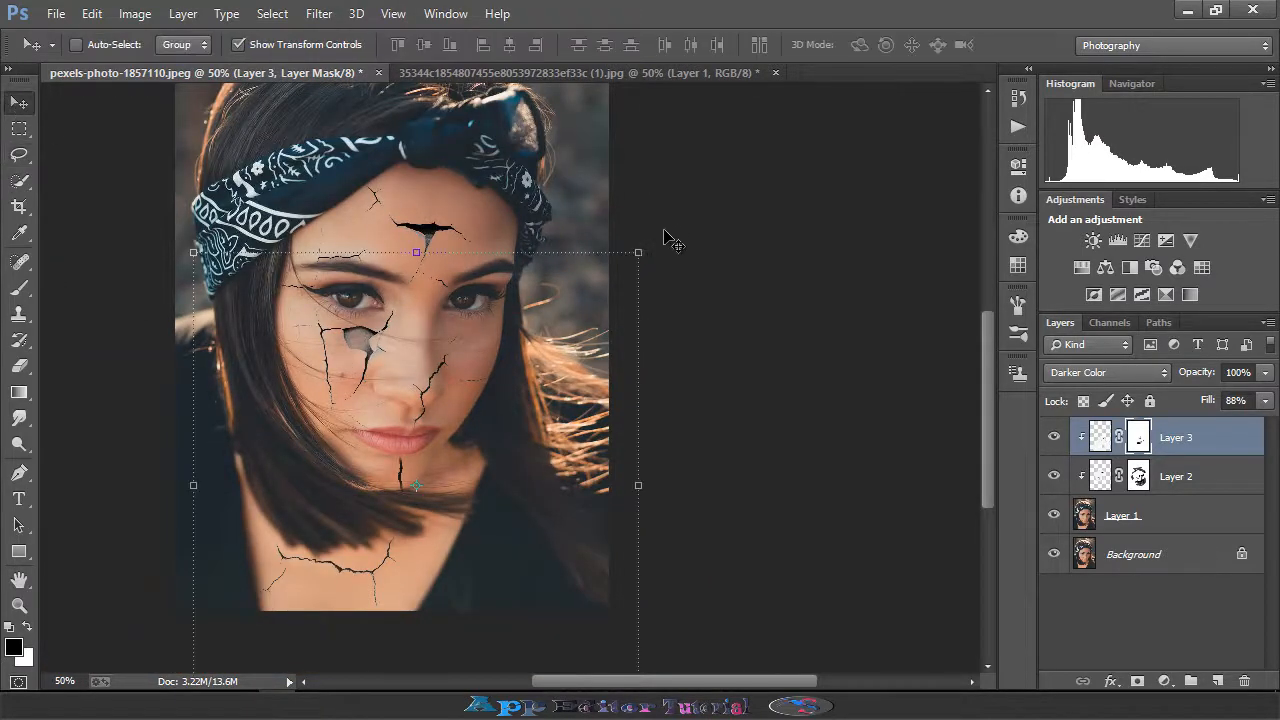
drag(661, 251, 654, 211)
drag(424, 373, 428, 370)
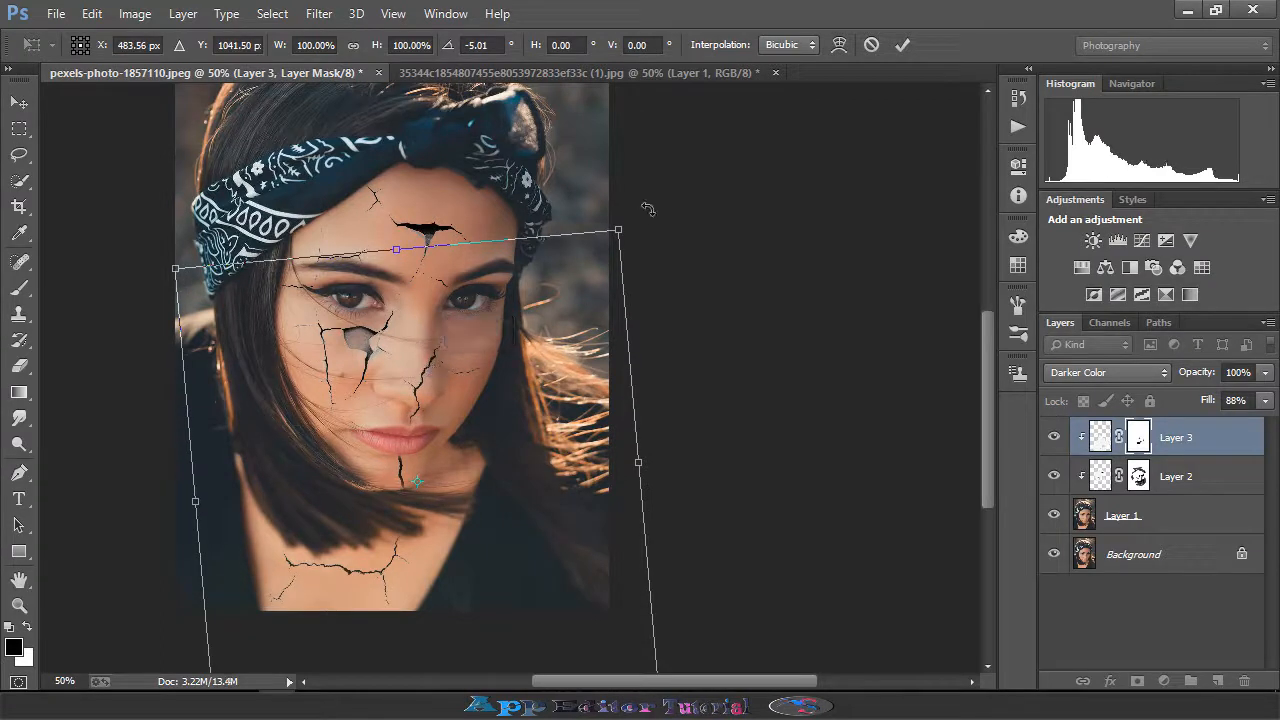
click(902, 44)
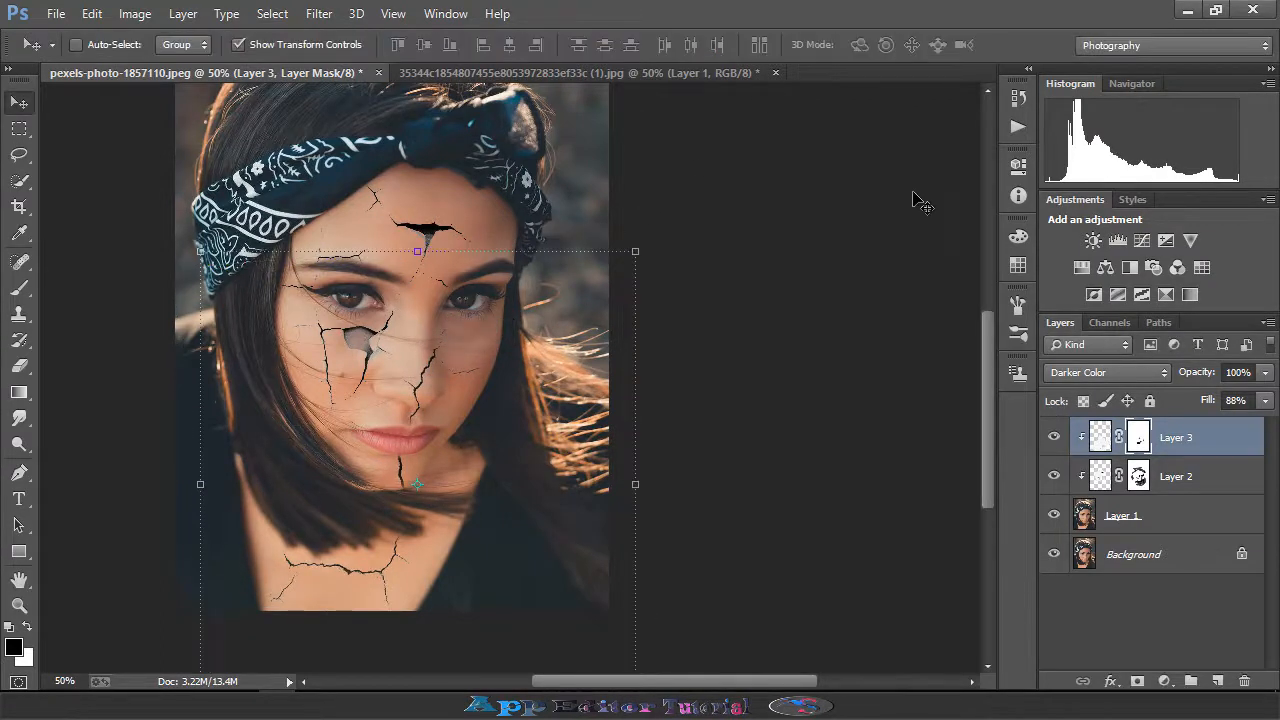
- Add a Hue/Saturation adjustment layer with Saturation +15 and Lightness -8
click(1170, 679)
click(1145, 436)
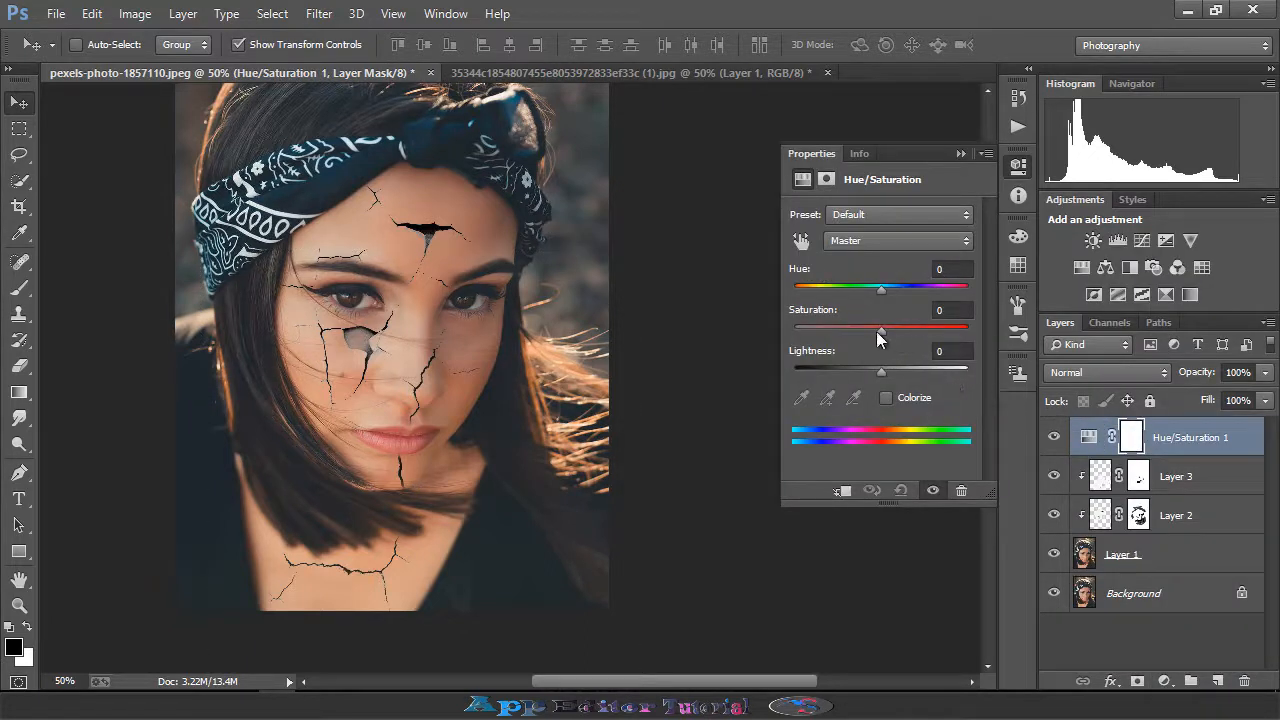
drag(877, 333, 874, 370)
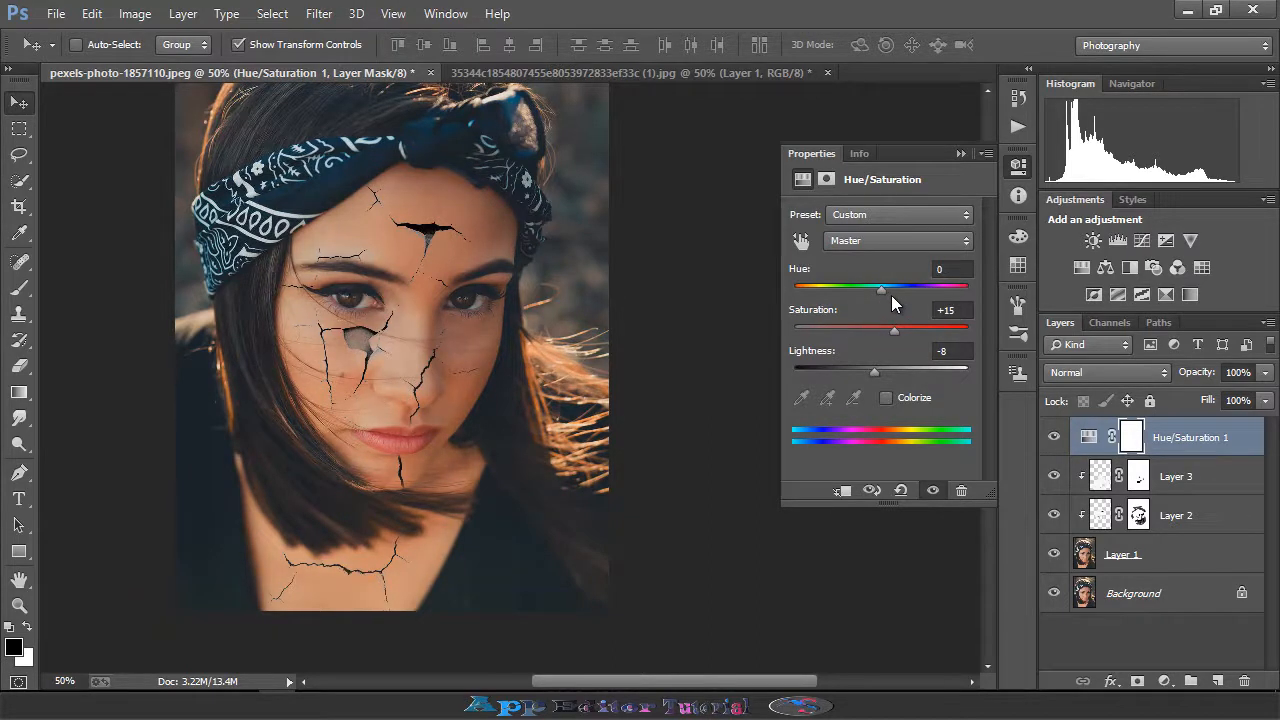
key(ctrl+plus)
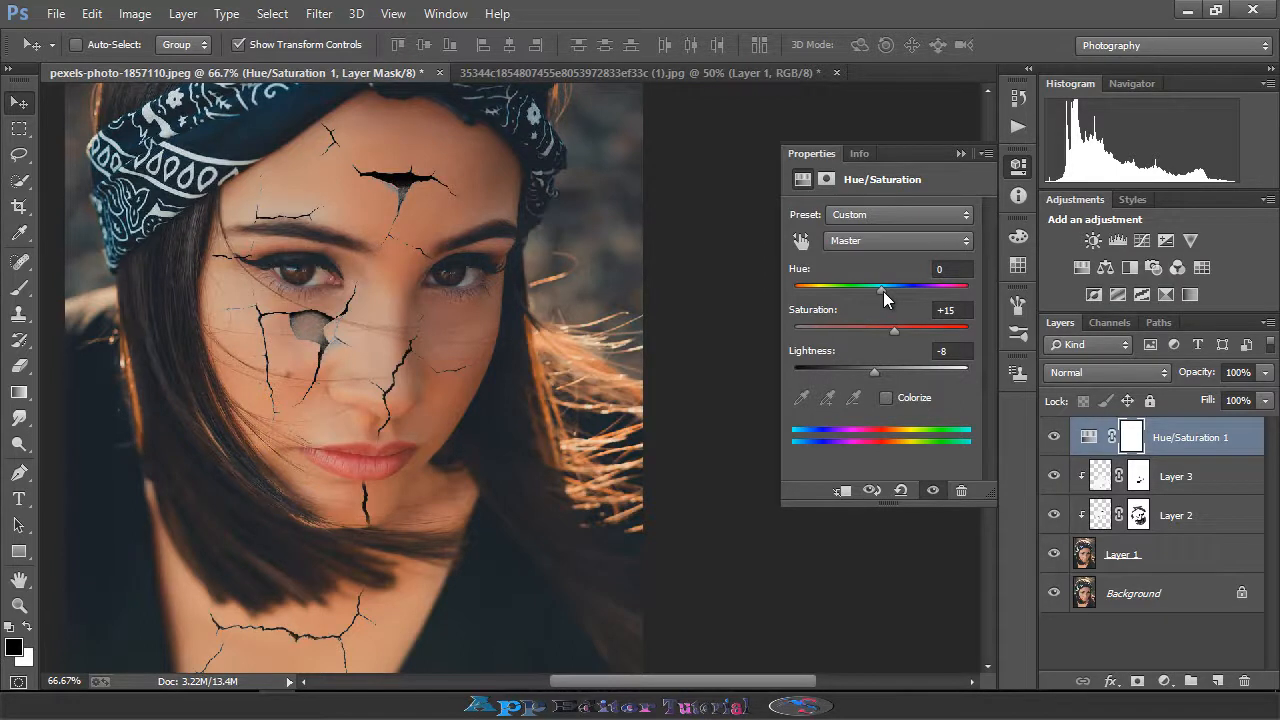
click(883, 289)
drag(883, 291, 877, 291)
click(960, 153)
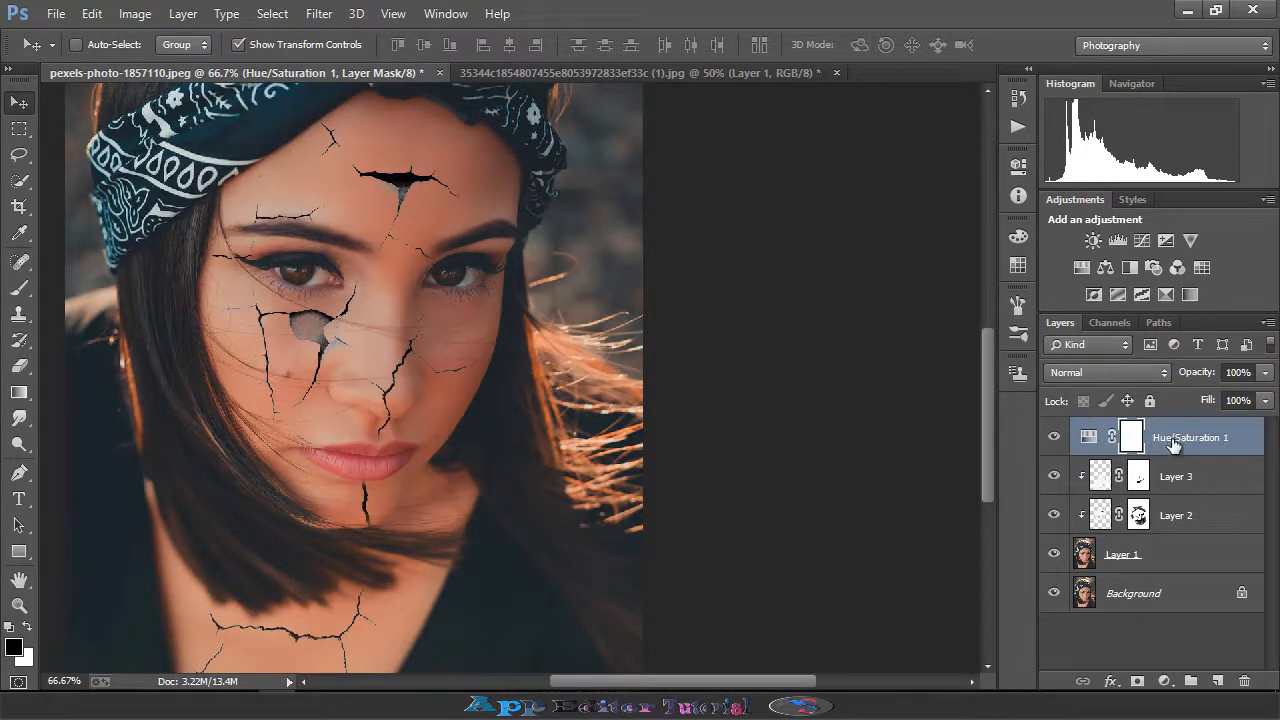
- Select the adjustment and both crack layers and flatten the image into a single background layer
shift+click(1185, 490)
shift+click(1186, 516)
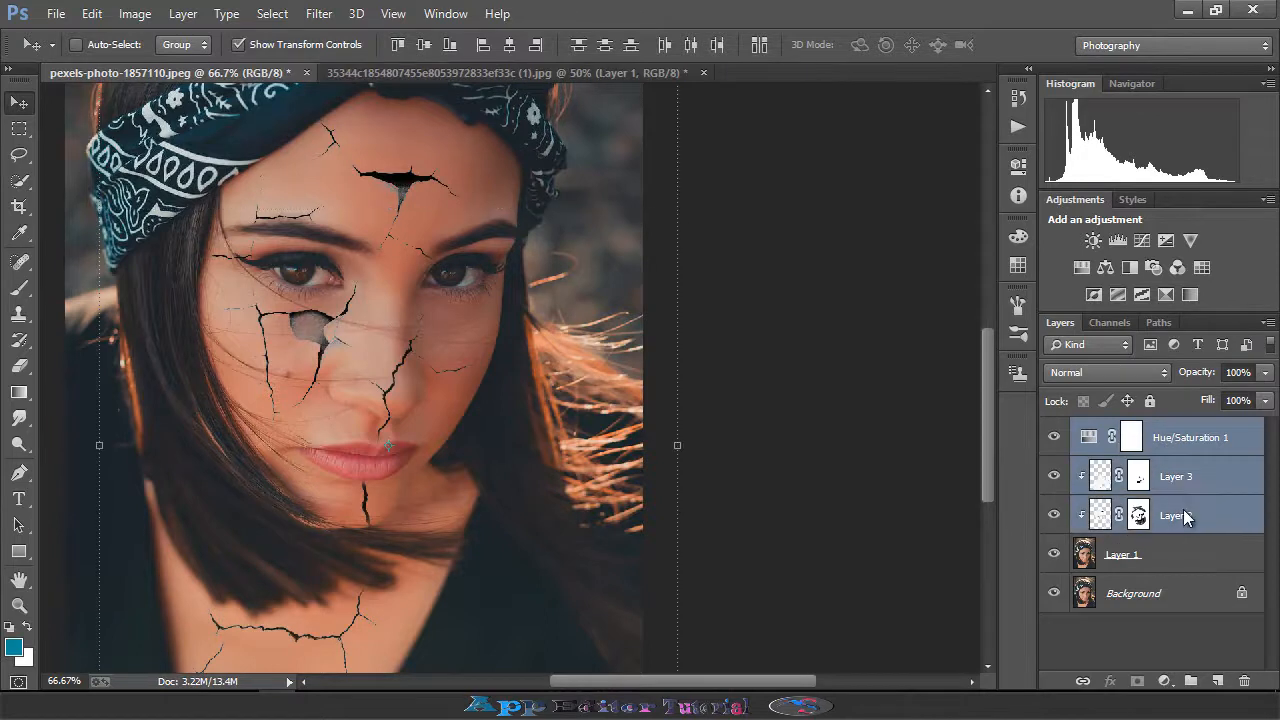
right_click(1187, 517)
click(880, 592)
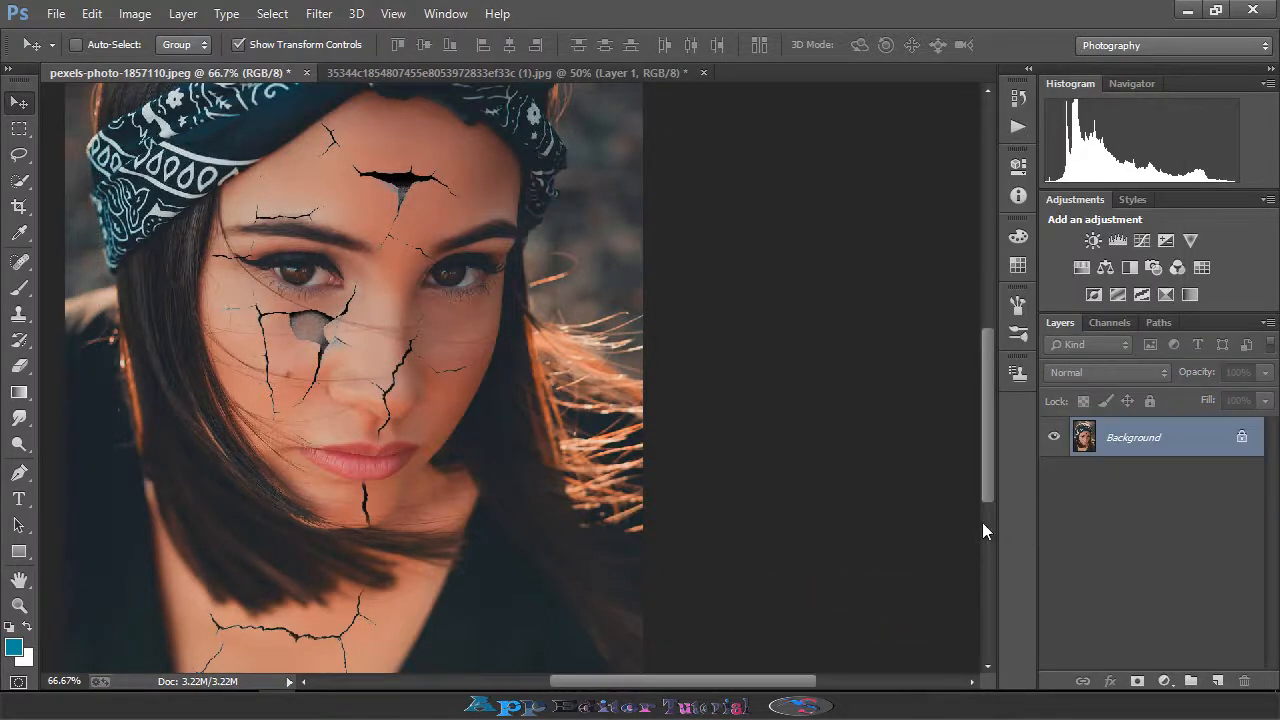
- Add a new Hue/Saturation adjustment layer with Saturation +3 and Lightness -6
drag(407, 392, 532, 516)
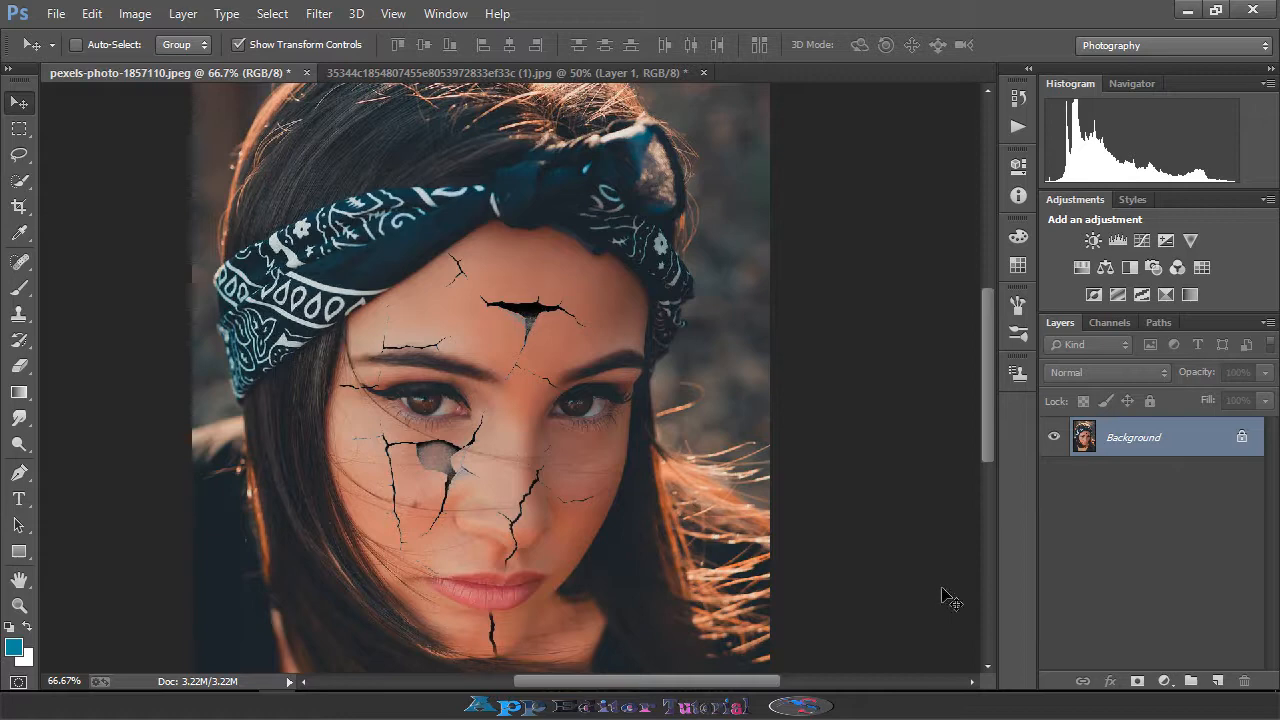
click(1164, 681)
click(1152, 438)
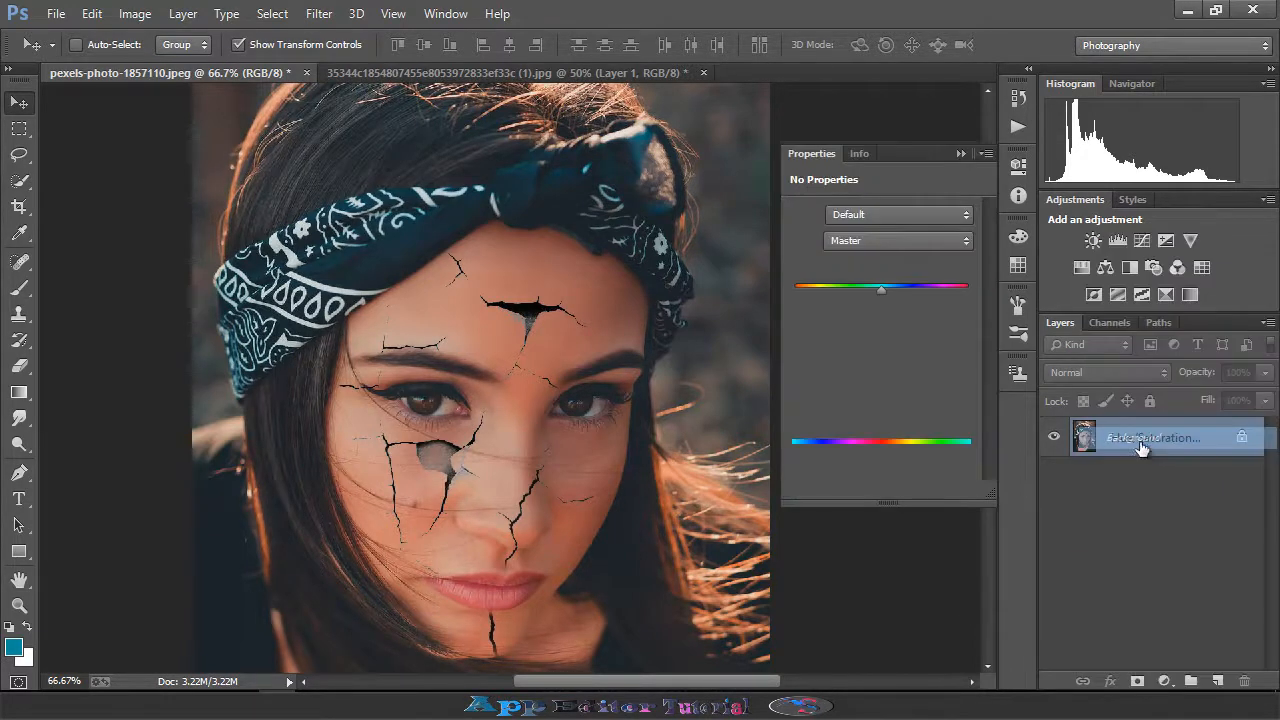
drag(876, 333, 875, 372)
drag(883, 289, 884, 332)
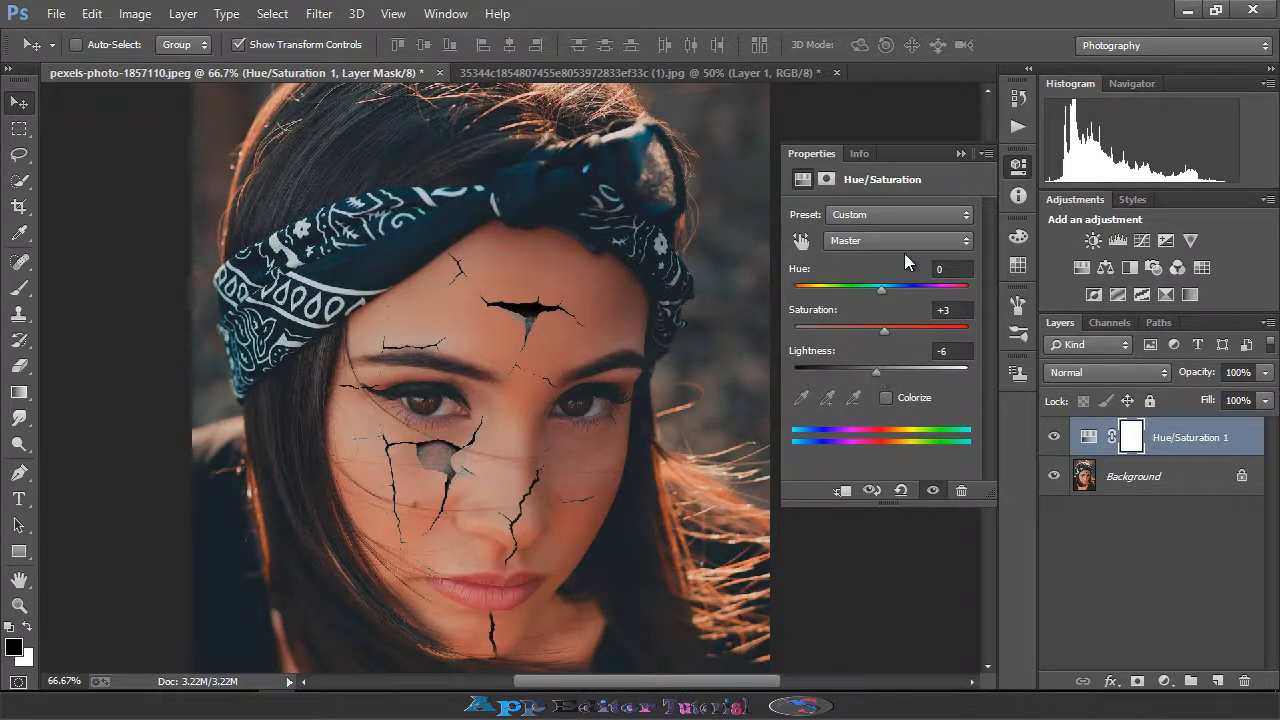
click(960, 154)
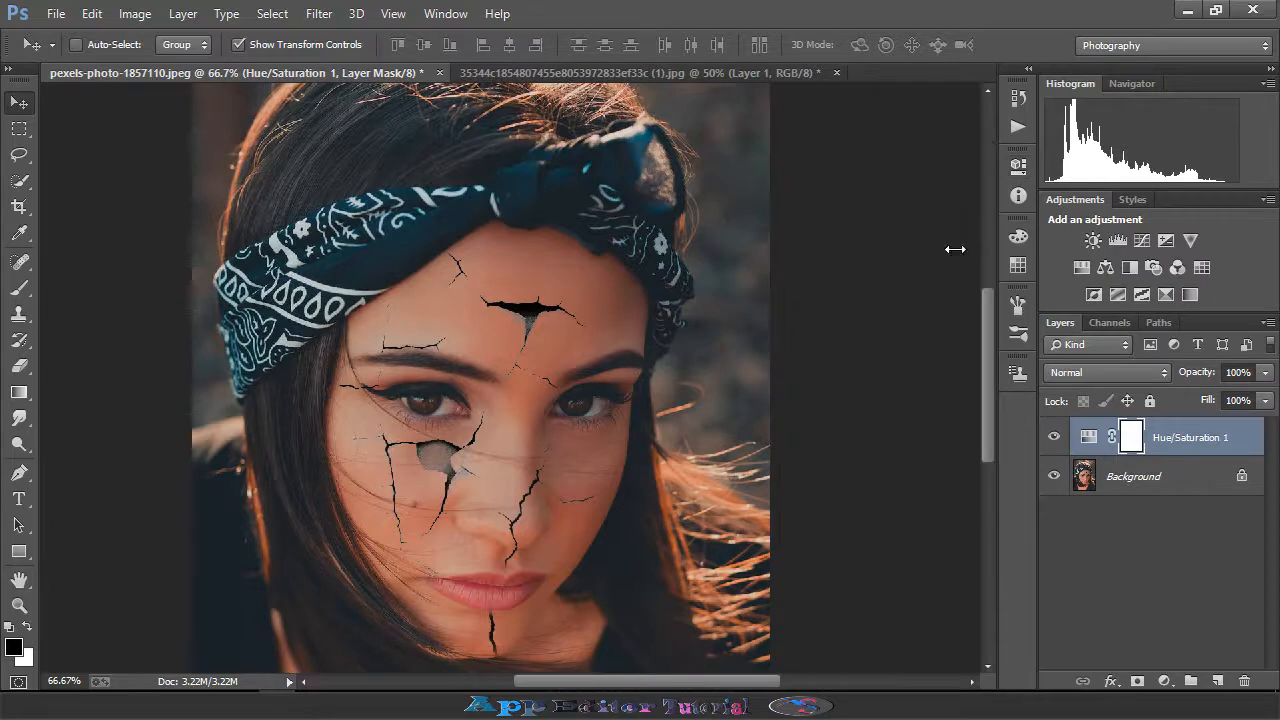
- Set the adjustment layer's fill to 90% and its blend mode to Soft Light after comparing other blend modes
drag(1261, 404, 1255, 431)
click(1110, 372)
click(1073, 266)
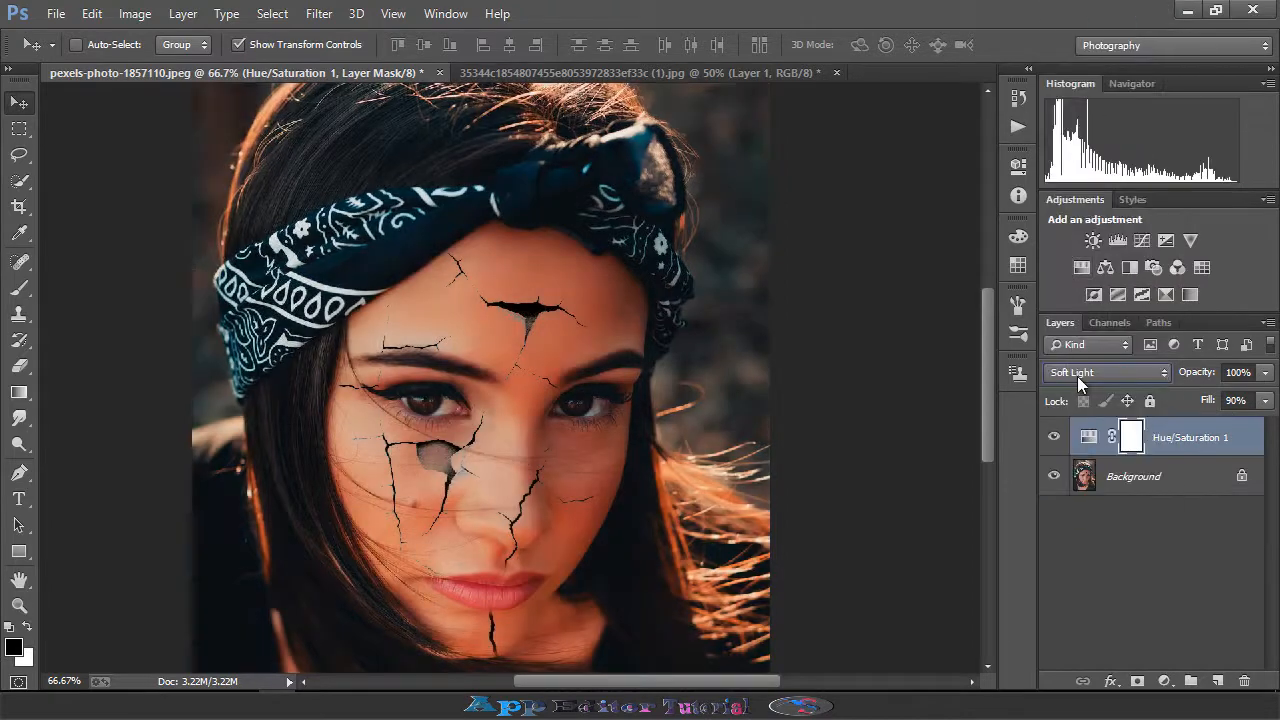
scroll(1079, 372, up, 5)
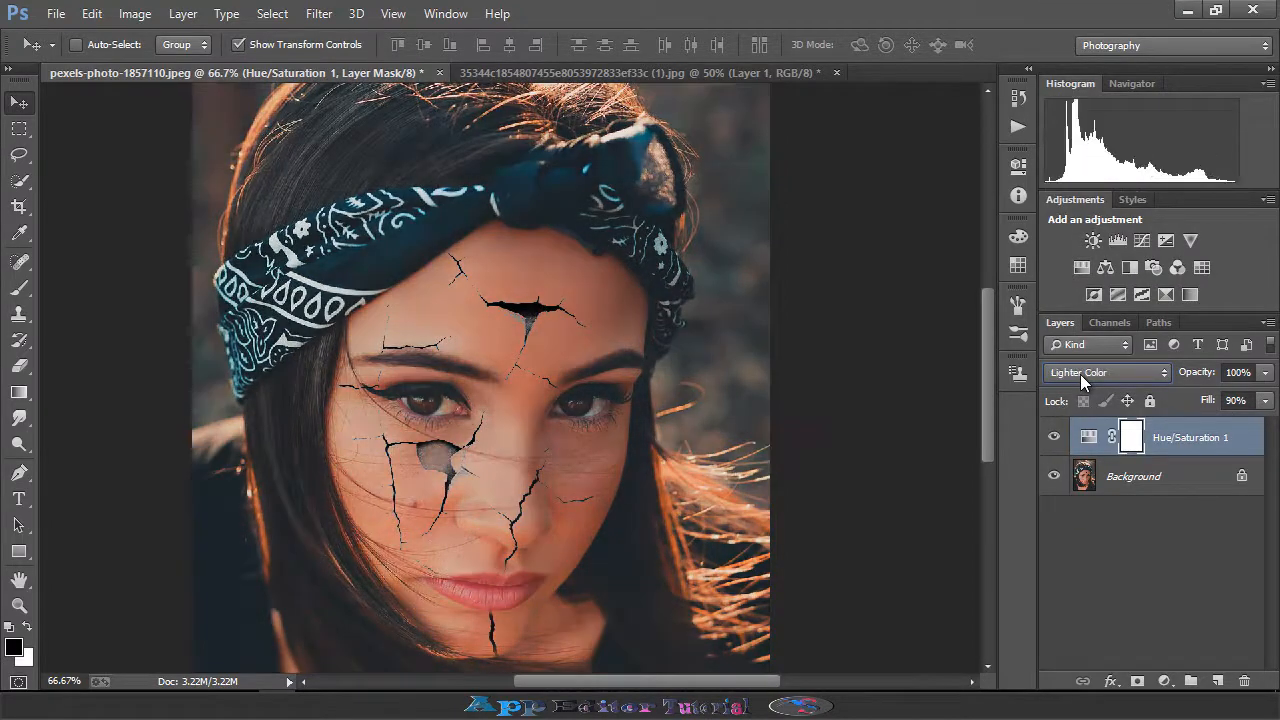
scroll(1080, 374, up, 1)
scroll(1080, 373, up, 1)
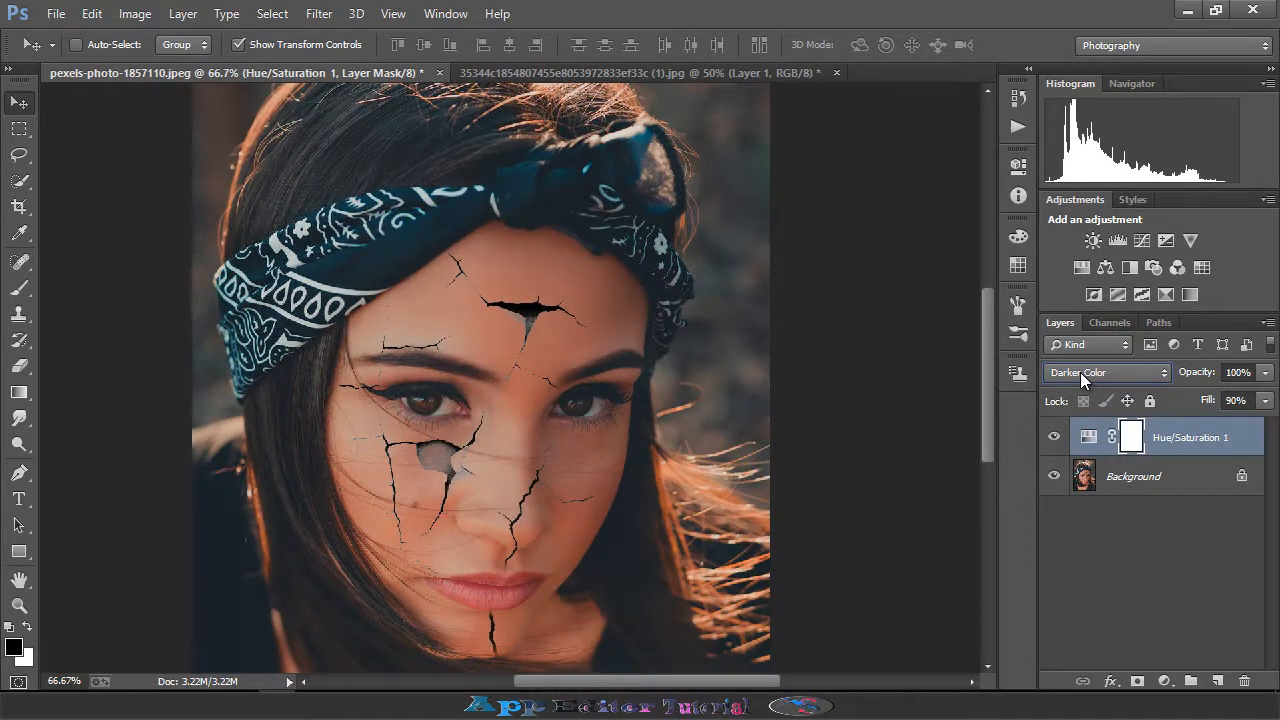
click(1080, 372)
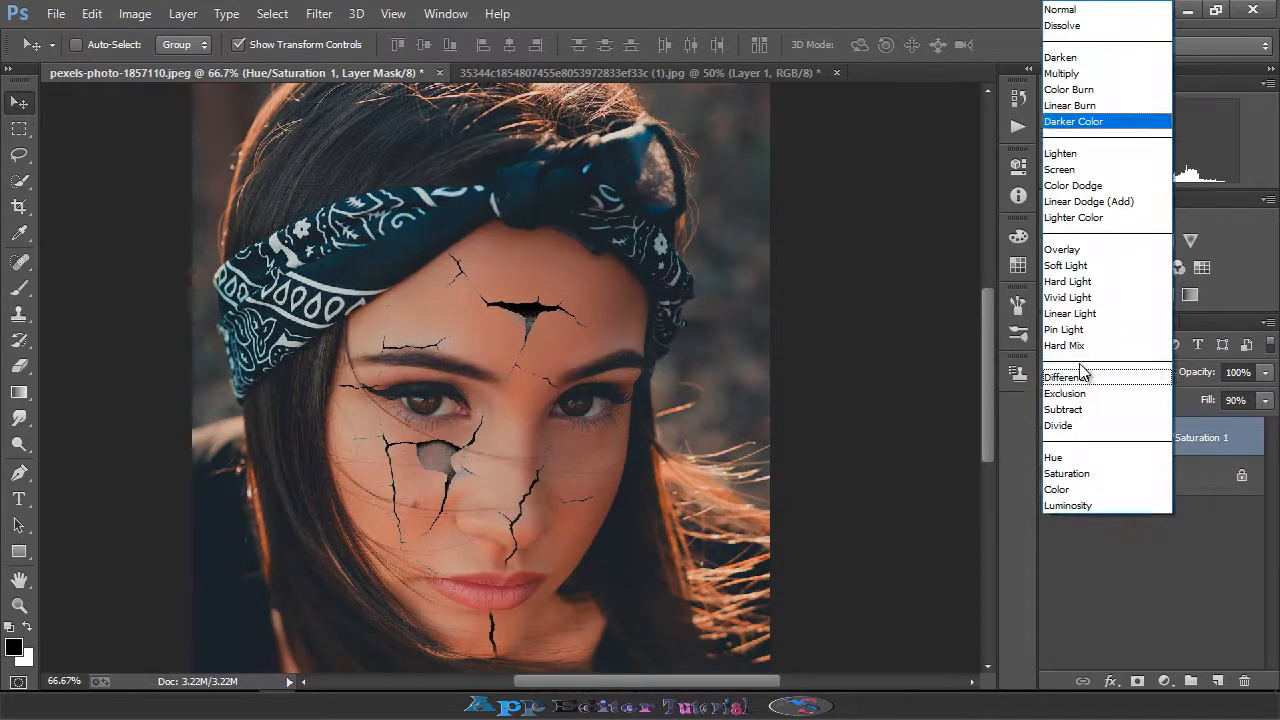
click(1062, 169)
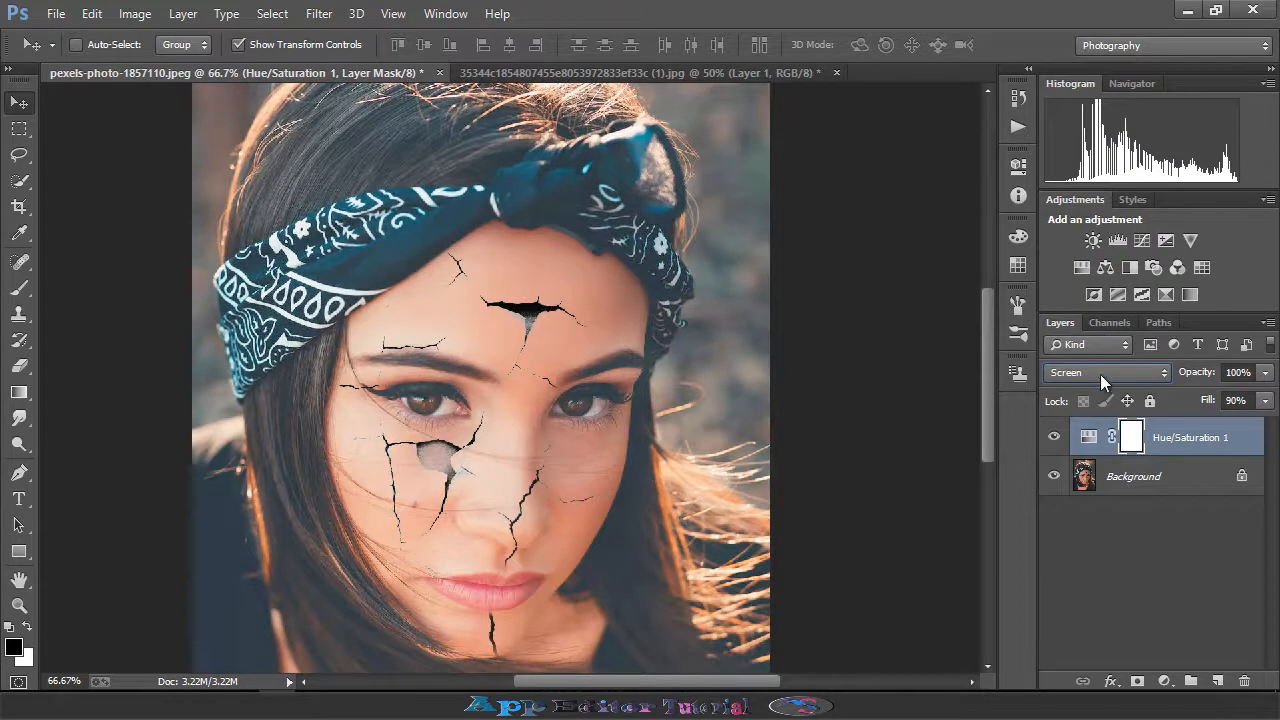
click(1100, 373)
click(1074, 274)
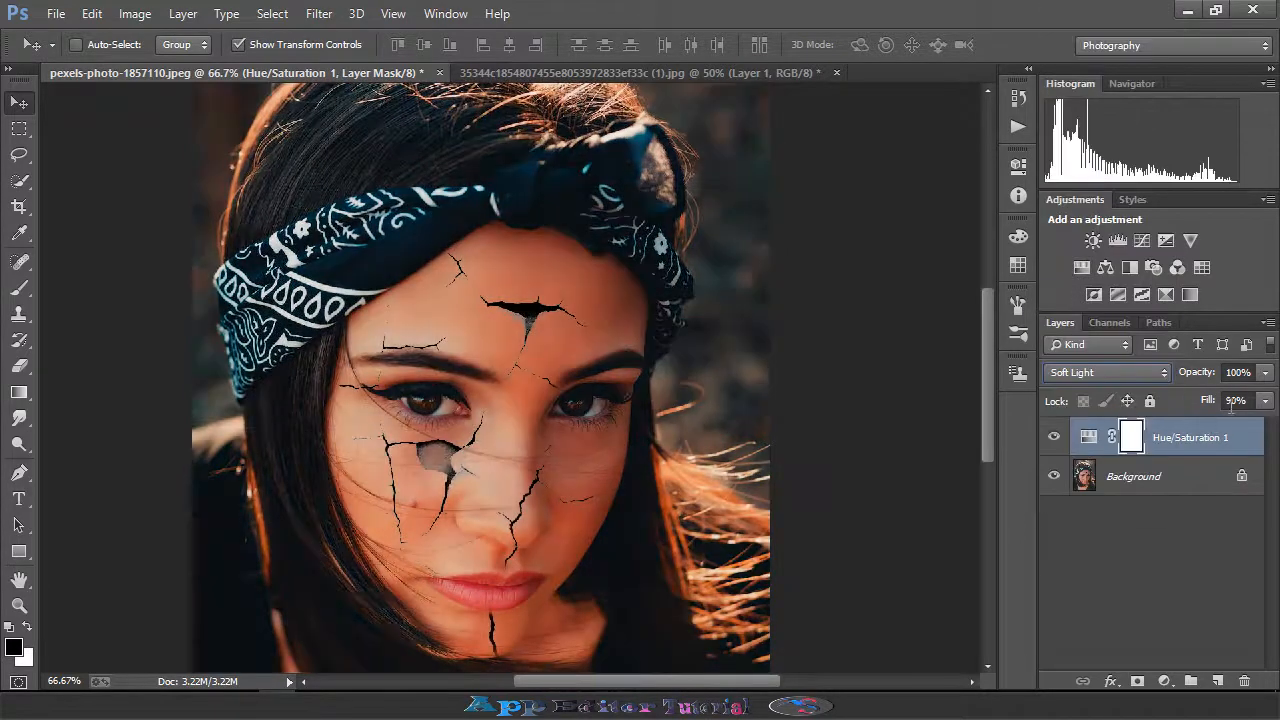
- Lower the adjustment layer's fill to 53% and review the whole image
click(1265, 400)
drag(1245, 428, 1206, 436)
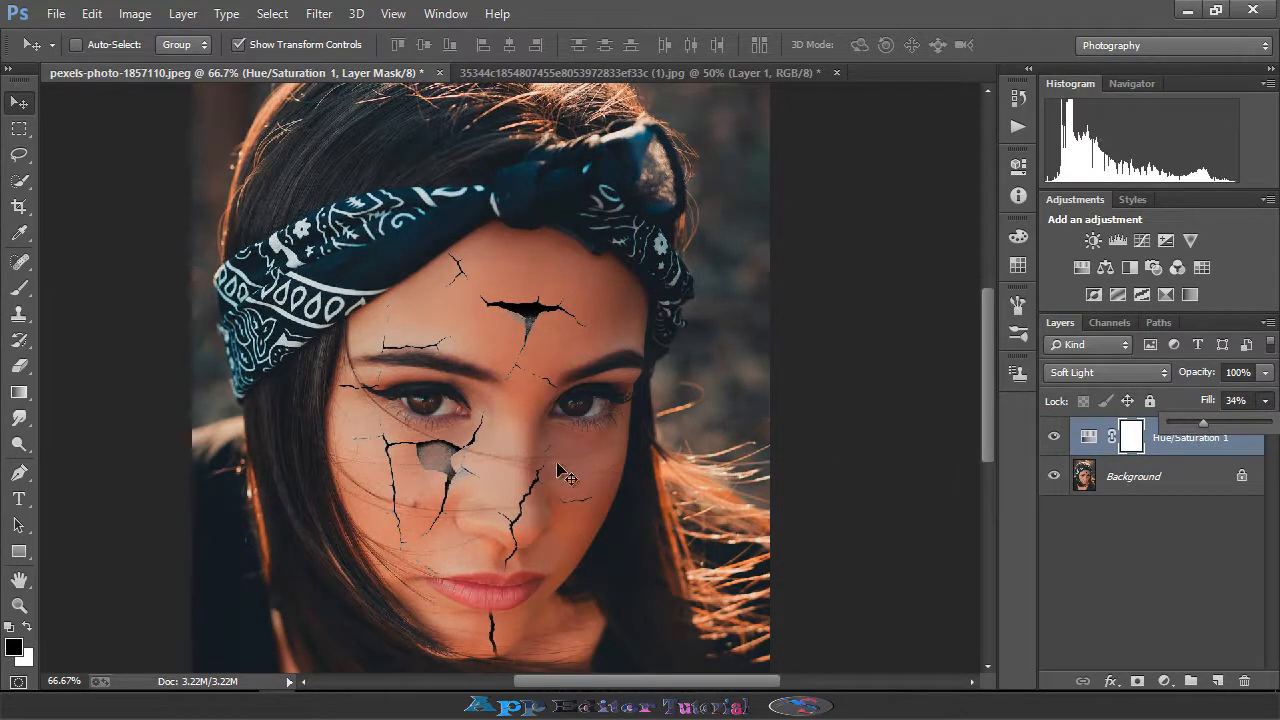
drag(566, 297, 588, 390)
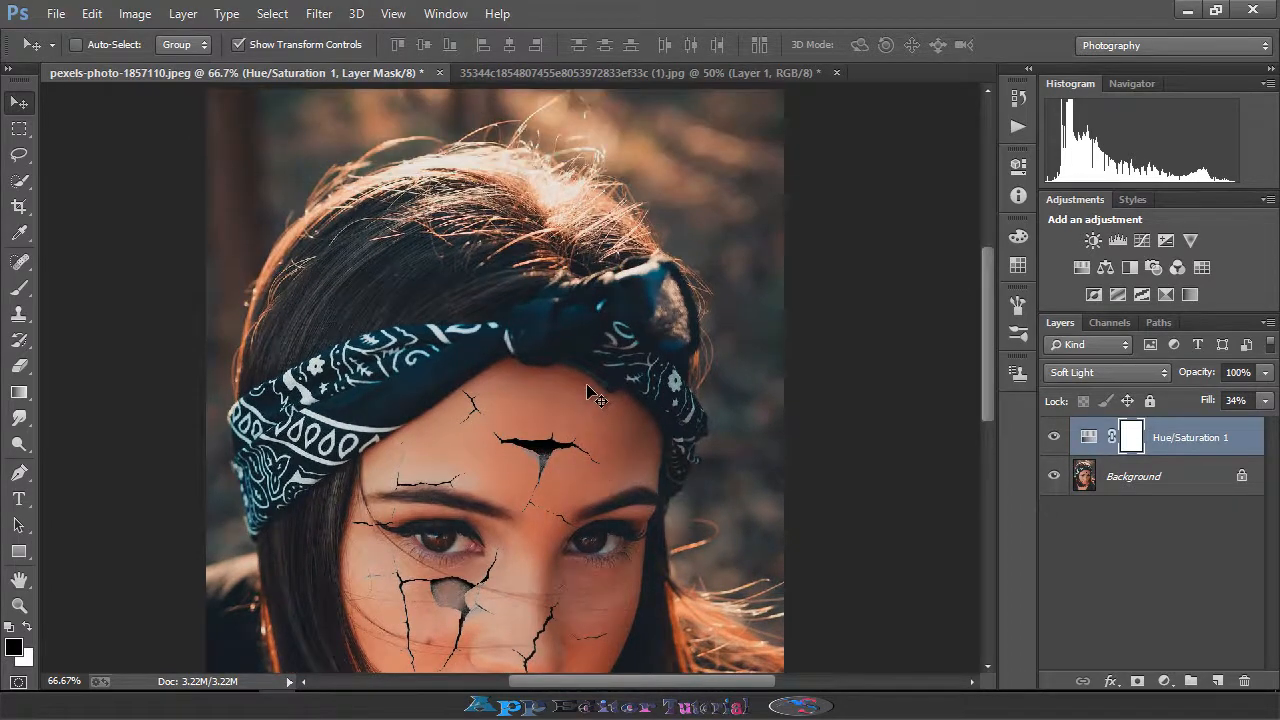
scroll(588, 390, down, 3)
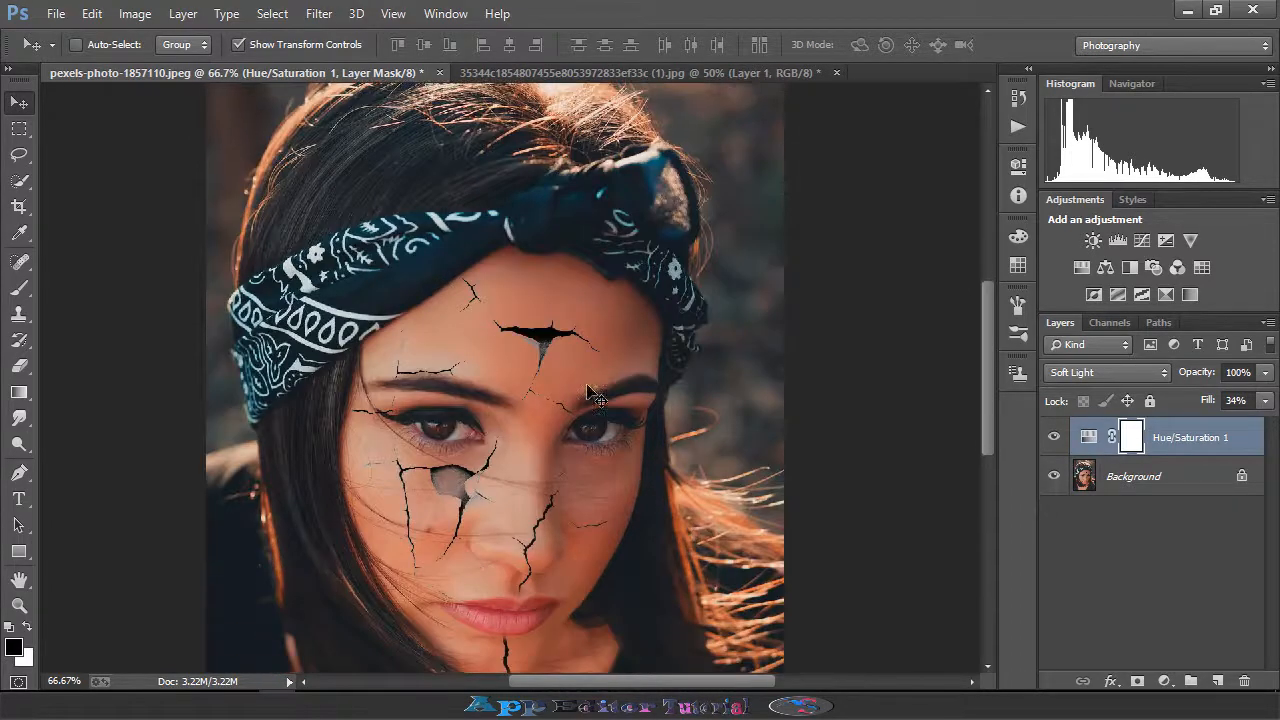
click(1265, 400)
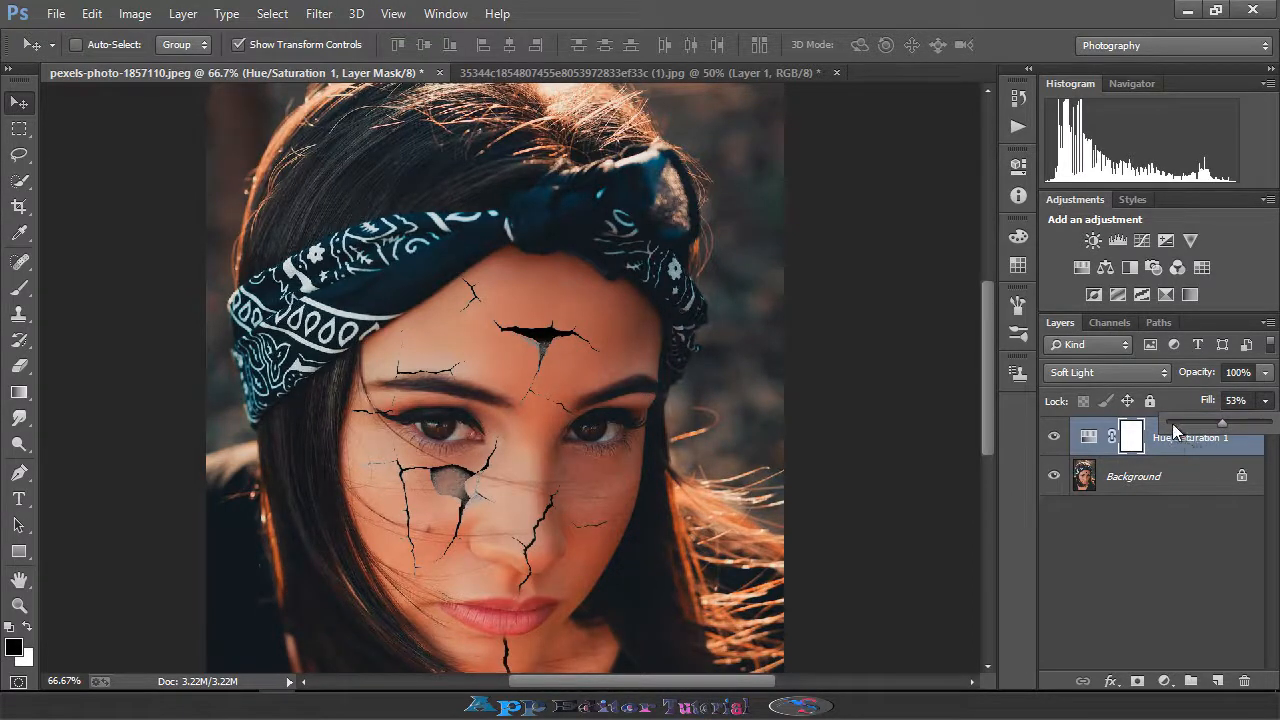
key(ctrl+minus)
key(ctrl+minus)
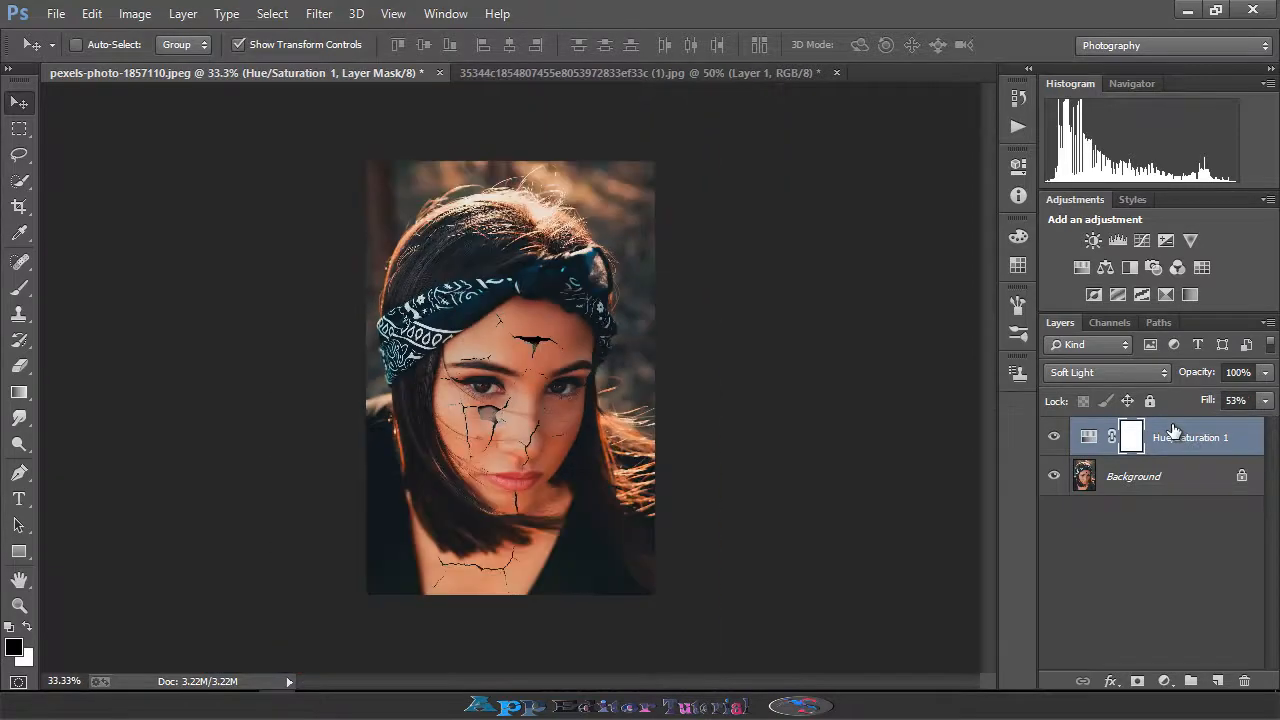
key(ctrl+plus)
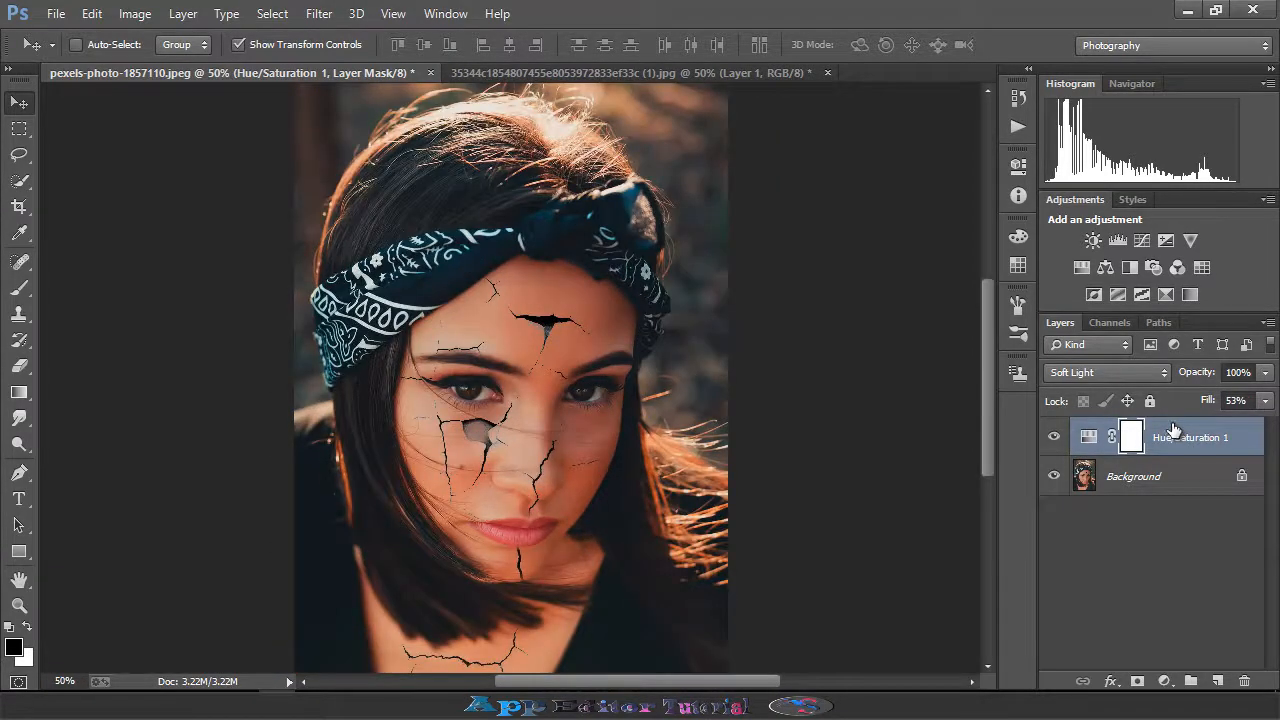